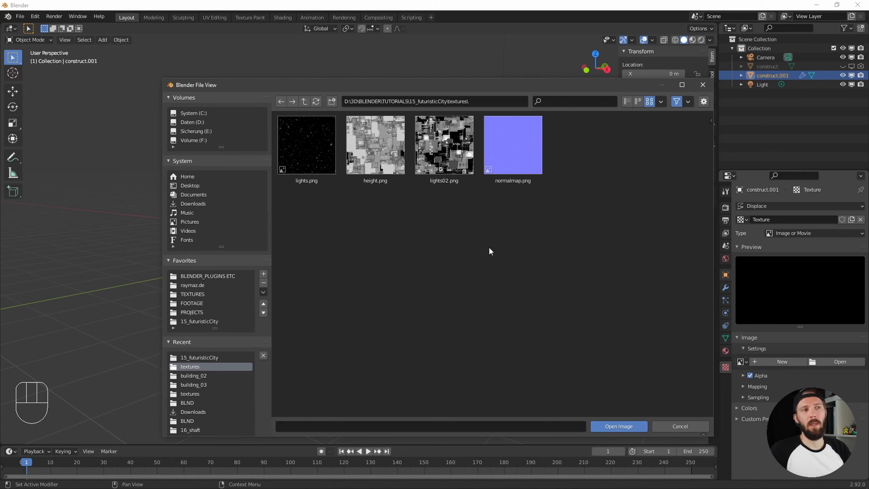
# Load height.png from the textures folder as the image for the construct.001 displacement texture
pyautogui.doubleClick(377, 153)
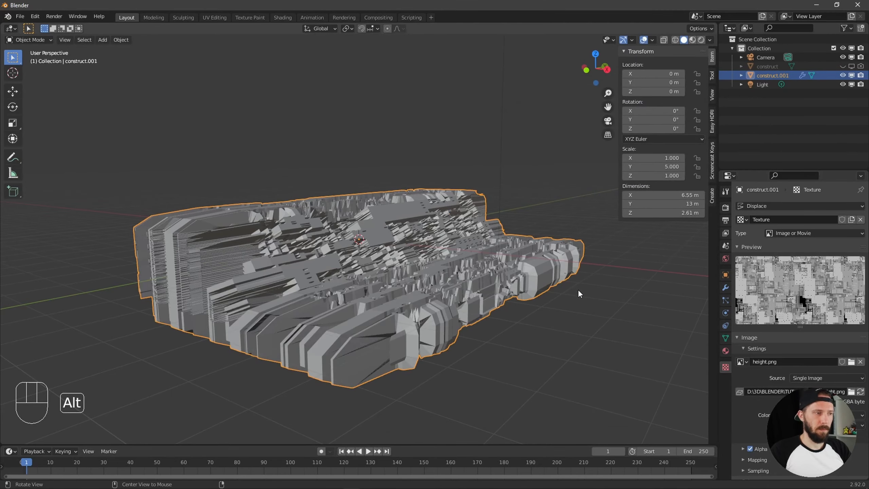
pyautogui.moveTo(578, 290)
pyautogui.mouseDown(button='middle')
pyautogui.moveTo(546, 299)
pyautogui.moveTo(566, 295)
pyautogui.mouseUp(button='middle')
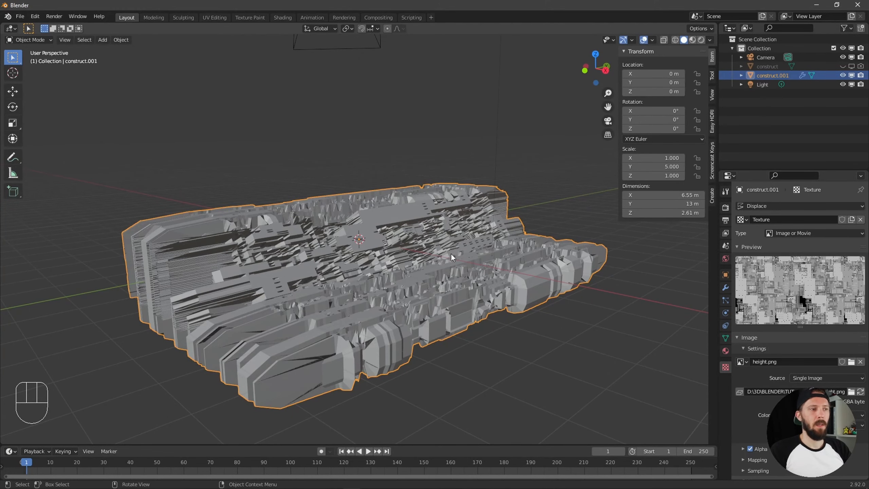
pyautogui.press('alt')
pyautogui.keyDown('alt'); pyautogui.moveTo(505, 292); pyautogui.dragTo(506, 292, button='middle'); pyautogui.keyUp('alt')
# Set the texture coordinates of the Displace modifier on construct.001 to UV
pyautogui.click(726, 287)
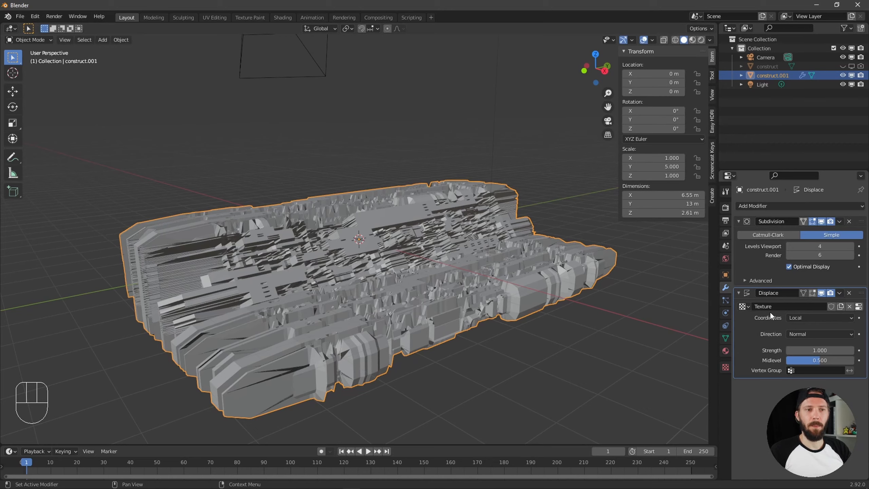
pyautogui.click(810, 316)
pyautogui.click(805, 358)
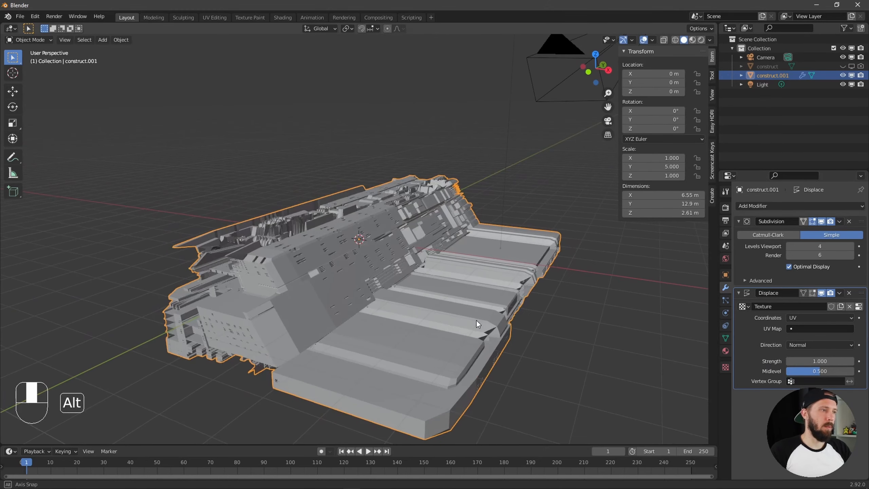
pyautogui.keyDown('alt'); pyautogui.moveTo(454, 313); pyautogui.dragTo(475, 321); pyautogui.keyUp('alt')
pyautogui.keyDown('alt'); pyautogui.moveTo(465, 288); pyautogui.dragTo(387, 297); pyautogui.keyUp('alt')
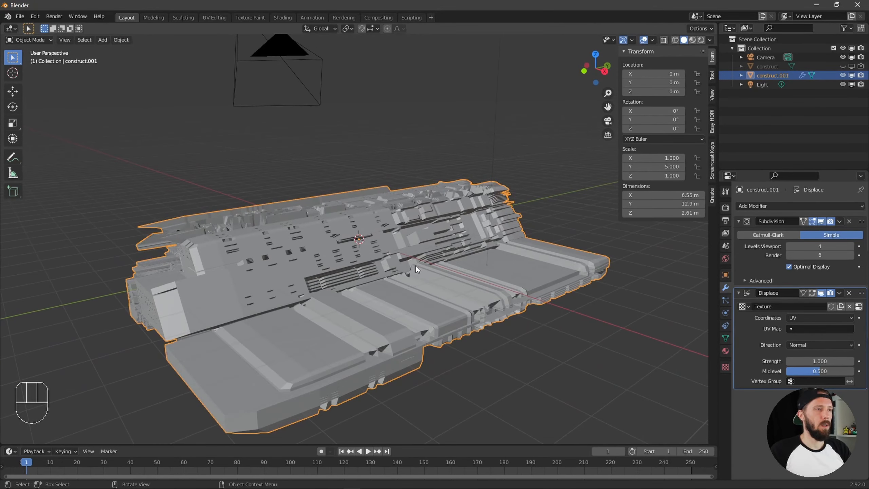
pyautogui.keyDown('alt'); pyautogui.moveTo(415, 265); pyautogui.dragTo(383, 320); pyautogui.keyUp('alt')
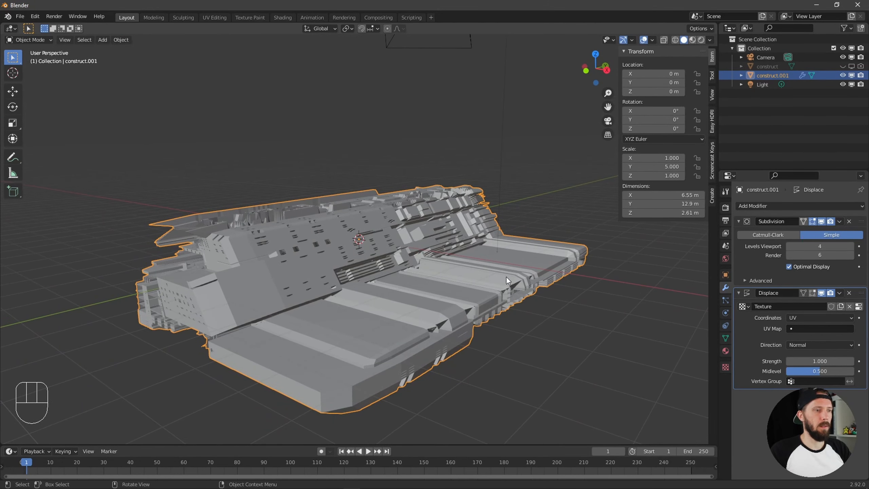
pyautogui.keyDown('alt'); pyautogui.moveTo(502, 280); pyautogui.dragTo(528, 330); pyautogui.keyUp('alt')
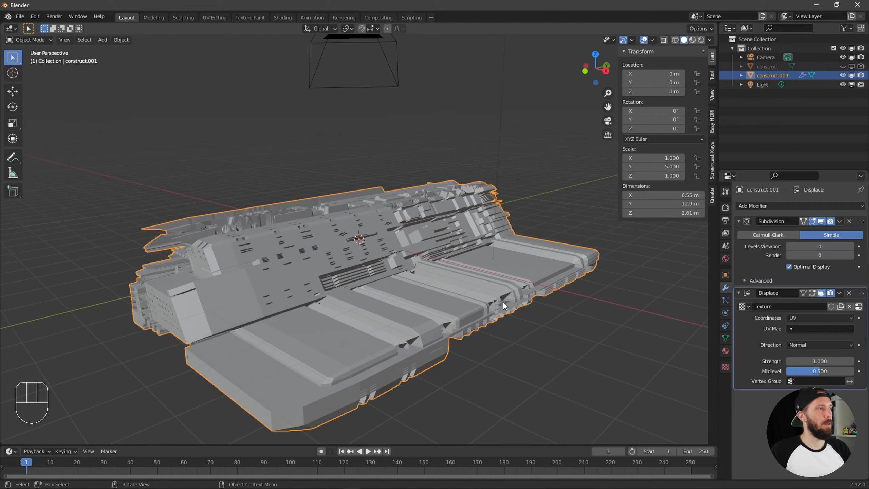
# Unwrap the whole construct.001 mesh with Smart UV Project at the default settings and return to Object Mode
pyautogui.press('Tab')
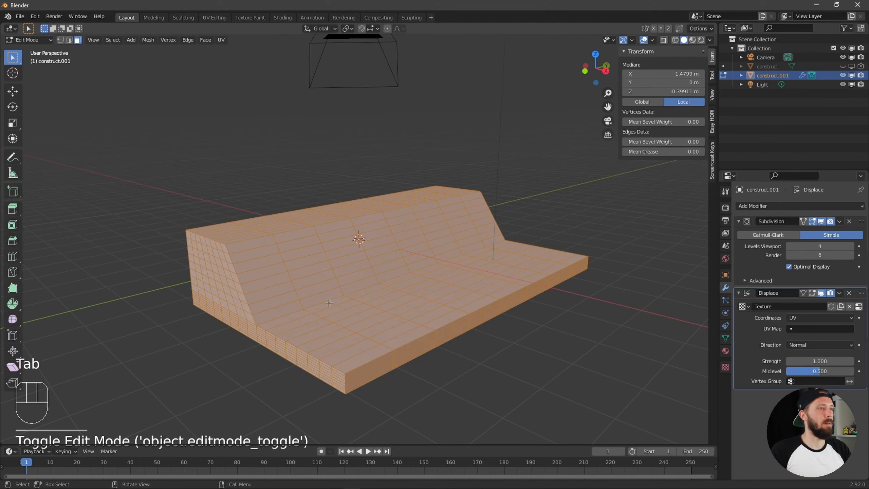
pyautogui.click(221, 40)
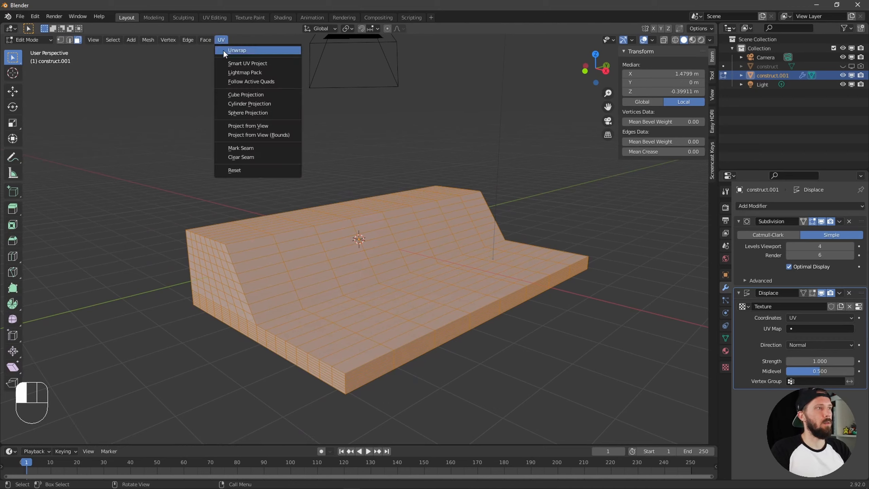
pyautogui.click(260, 64)
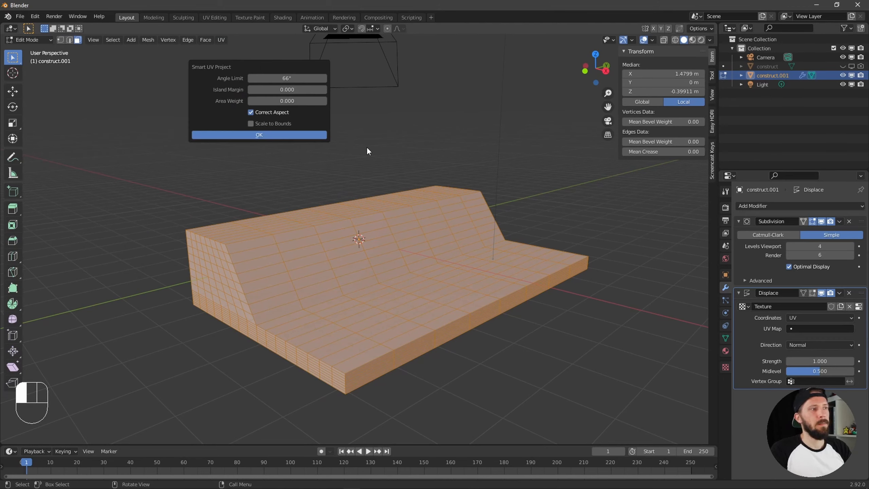
pyautogui.click(255, 134)
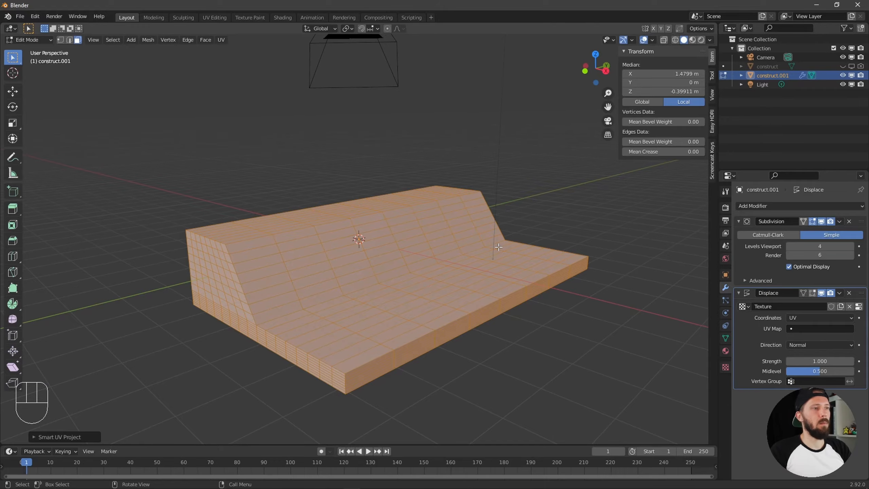
pyautogui.press('Tab')
pyautogui.keyDown('alt'); pyautogui.moveTo(498, 245); pyautogui.dragTo(447, 311, button='middle'); pyautogui.keyUp('alt')
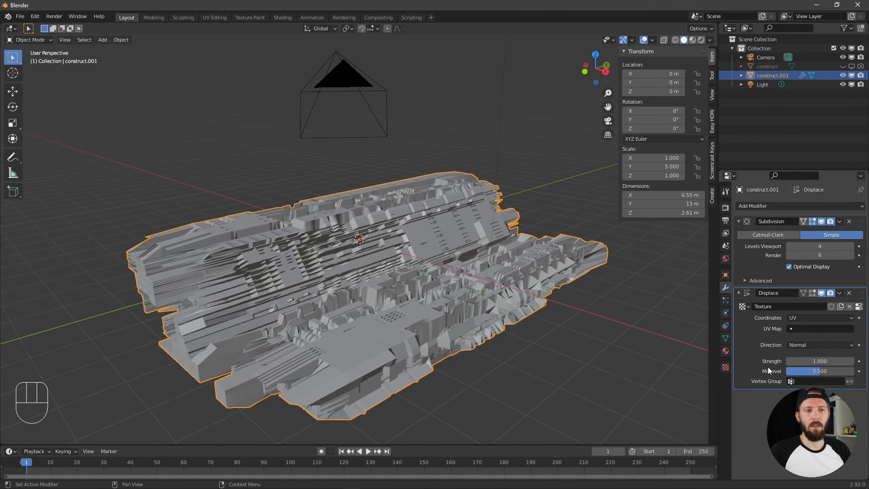
# Set the Displace modifier's strength to 0.2
pyautogui.click(826, 359)
pyautogui.write('-')
pyautogui.press('Return')
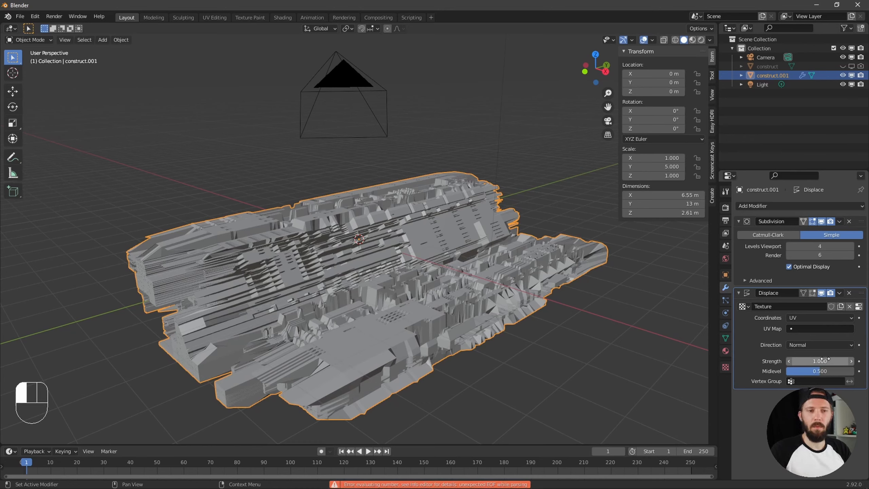
pyautogui.press('KP_Decimal')
pyautogui.press('KP_2')
pyautogui.click(819, 361)
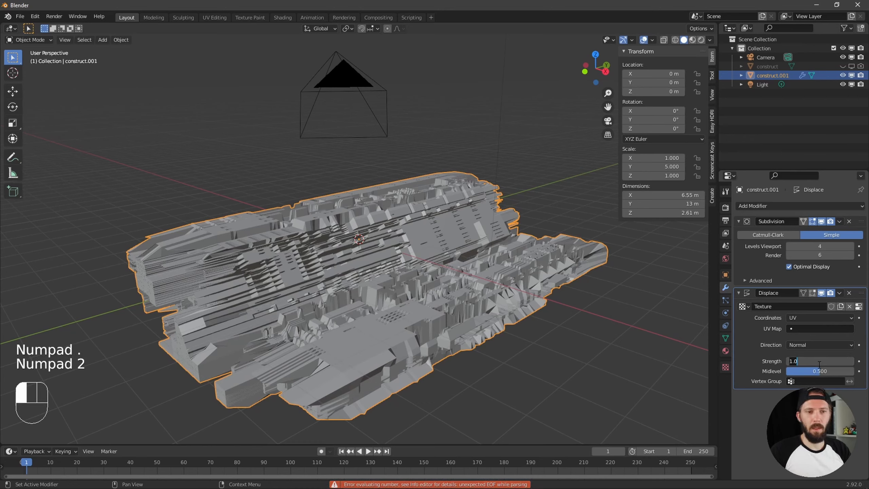
pyautogui.write('.2')
pyautogui.press('Return')
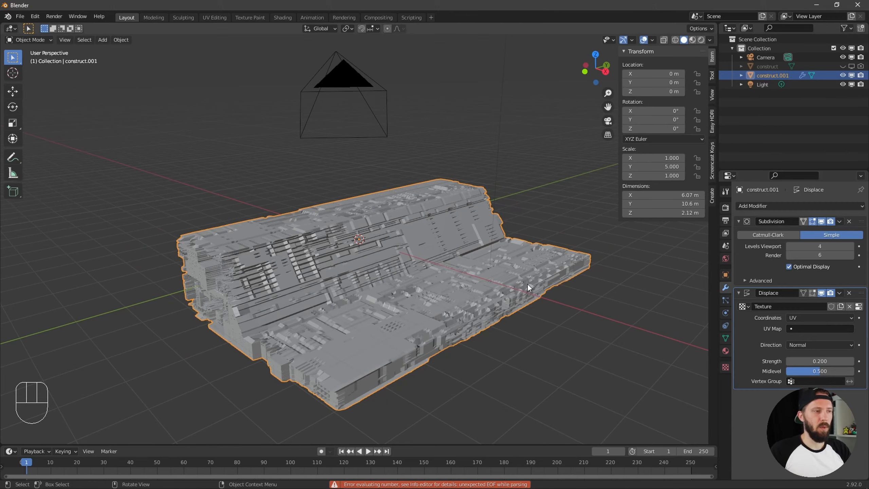
pyautogui.keyDown('alt'); pyautogui.moveTo(537, 313); pyautogui.dragTo(533, 293); pyautogui.keyUp('alt')
pyautogui.keyDown('ctrl'); pyautogui.keyDown('alt'); pyautogui.moveTo(476, 299); pyautogui.dragTo(568, 289); pyautogui.keyUp('alt'); pyautogui.keyUp('ctrl')
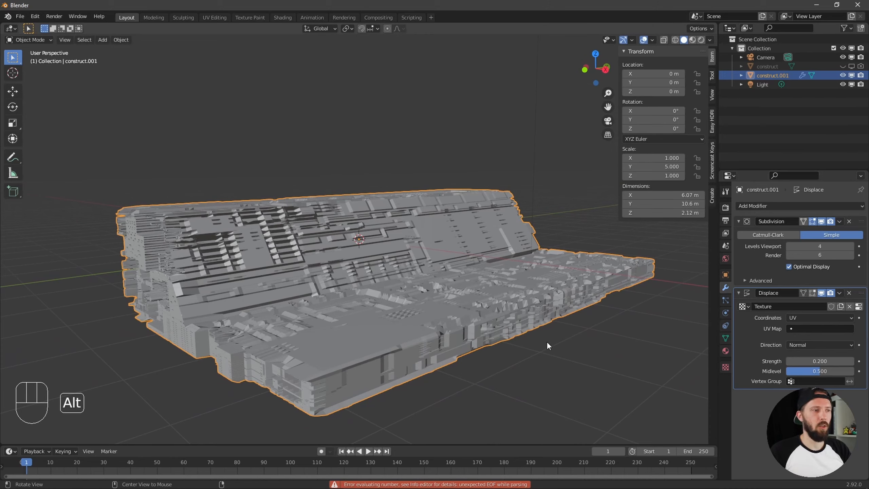
pyautogui.moveTo(547, 345)
pyautogui.keyDown('alt'); pyautogui.mouseDown()
pyautogui.moveTo(533, 346)
pyautogui.moveTo(544, 345)
pyautogui.mouseUp(); pyautogui.keyUp('alt')
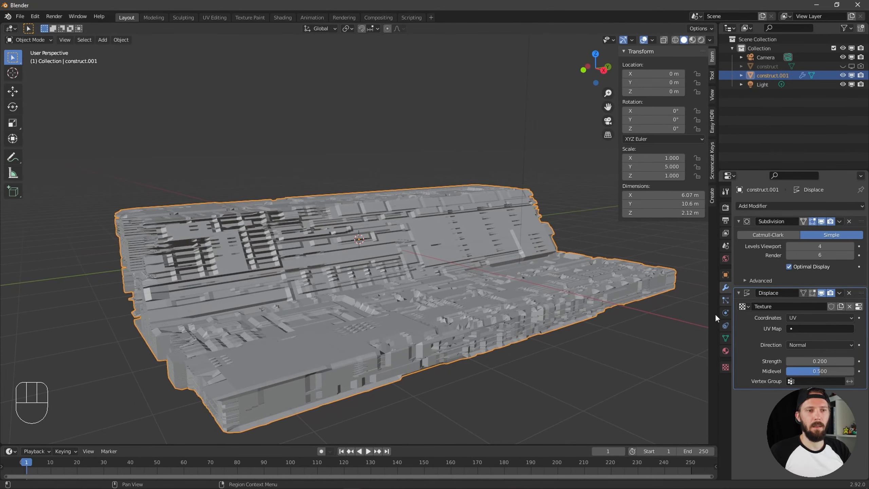
# Set the displacement texture's image mapping to repeat 6 times in X and 10 times in Y
pyautogui.click(726, 367)
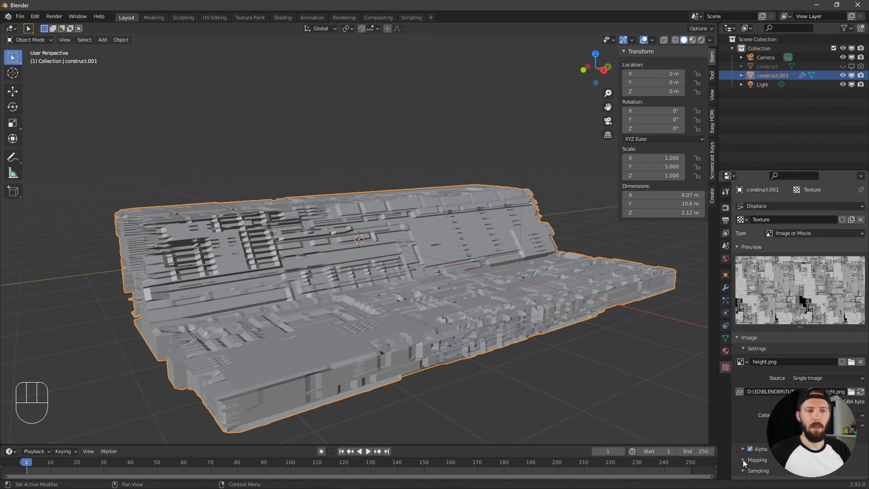
pyautogui.keyDown('alt'); pyautogui.scroll(-1, 743, 459); pyautogui.keyUp('alt')
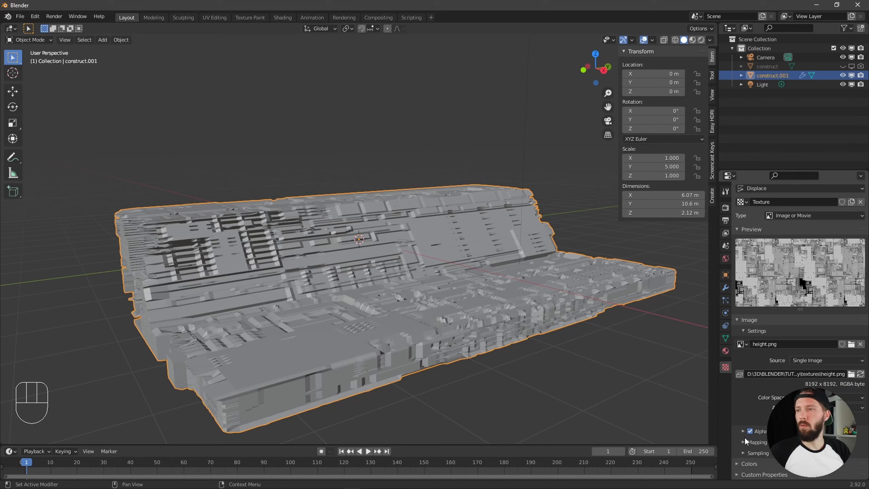
pyautogui.click(834, 441)
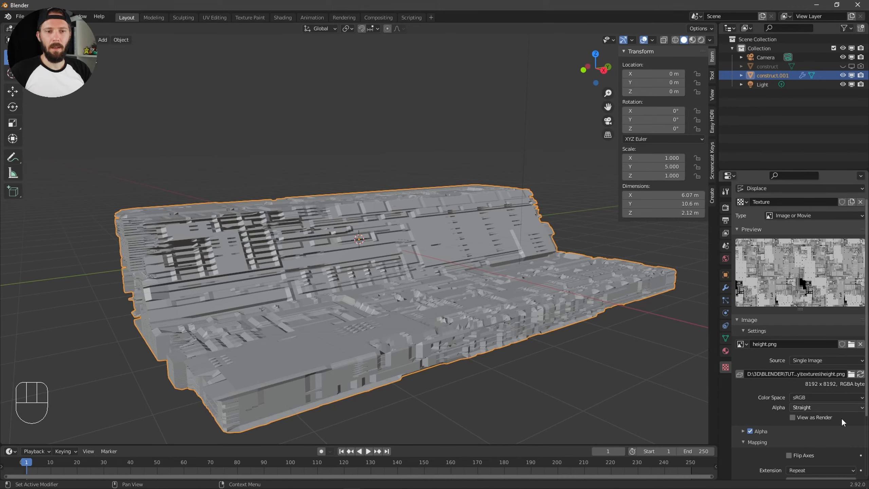
pyautogui.keyDown('alt'); pyautogui.scroll(-4, 841, 418); pyautogui.keyUp('alt')
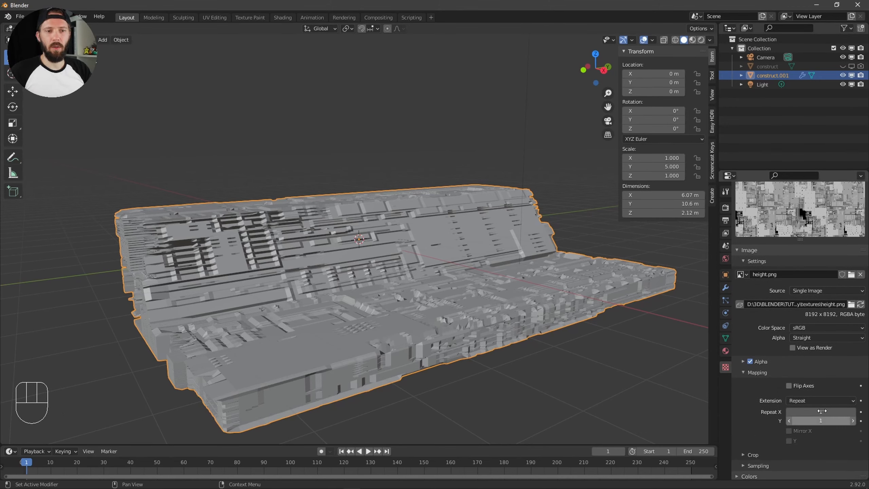
pyautogui.click(827, 411)
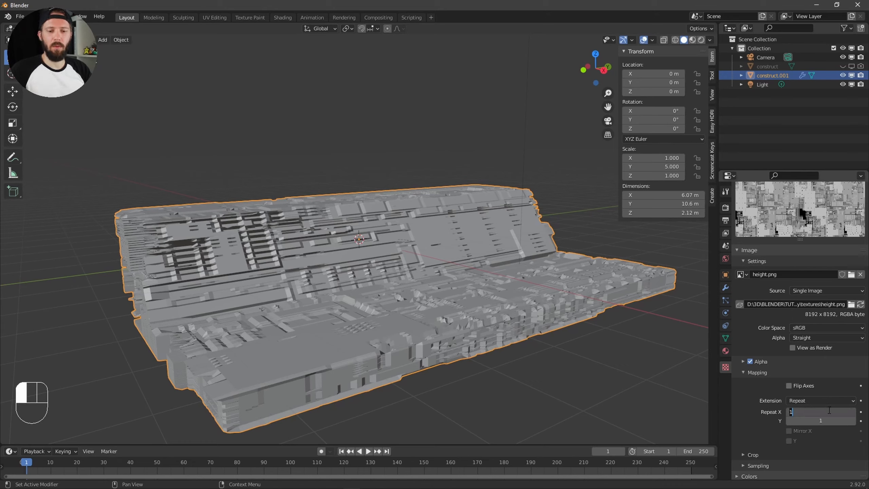
pyautogui.write('6')
pyautogui.press('Return')
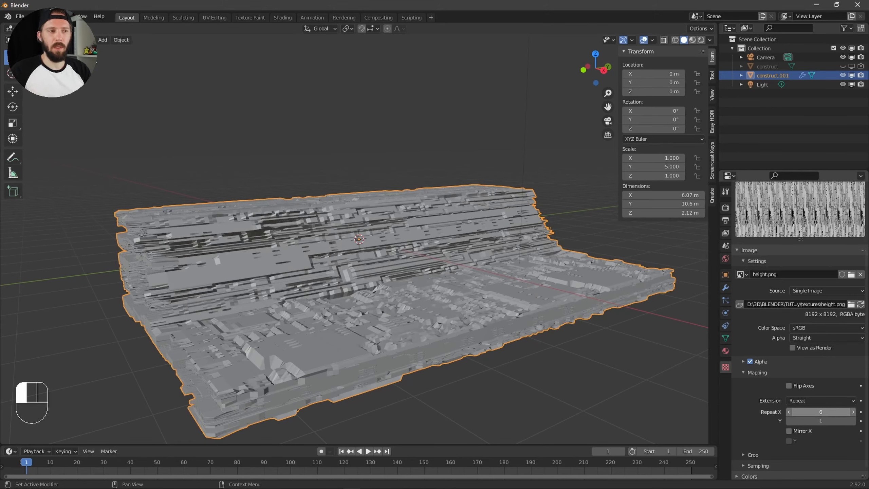
pyautogui.click(825, 422)
pyautogui.write('10')
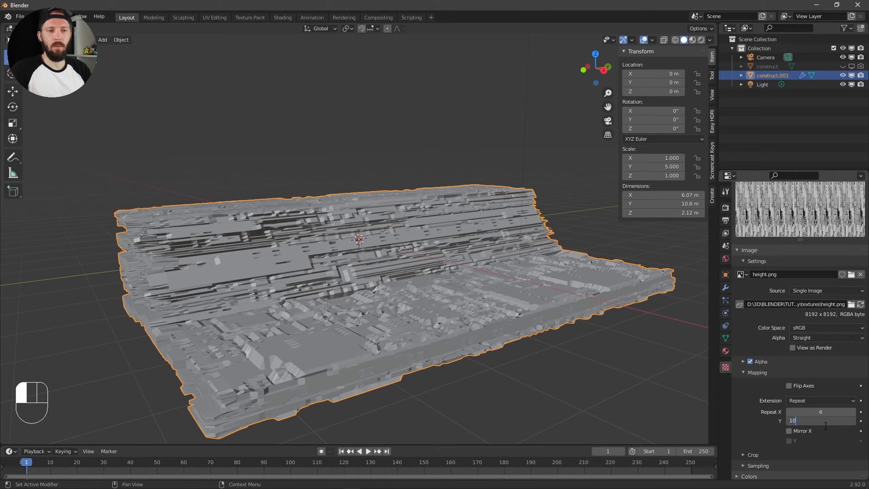
pyautogui.press('Return')
pyautogui.keyDown('alt'); pyautogui.moveTo(494, 303); pyautogui.dragTo(477, 323); pyautogui.keyUp('alt')
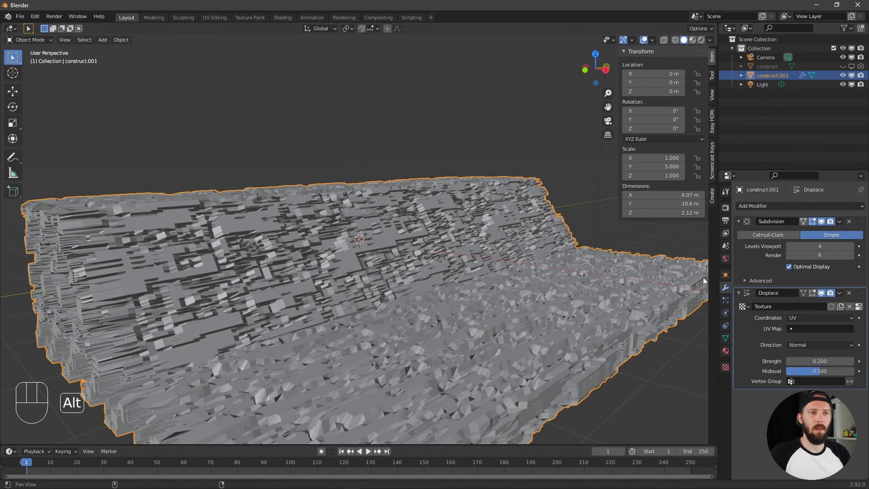
# Try a viewport level of 5 on the Subdivision modifier
pyautogui.moveTo(602, 301)
pyautogui.keyDown('alt'); pyautogui.mouseDown()
pyautogui.moveTo(578, 305)
pyautogui.moveTo(599, 308)
pyautogui.mouseUp(); pyautogui.keyUp('alt')
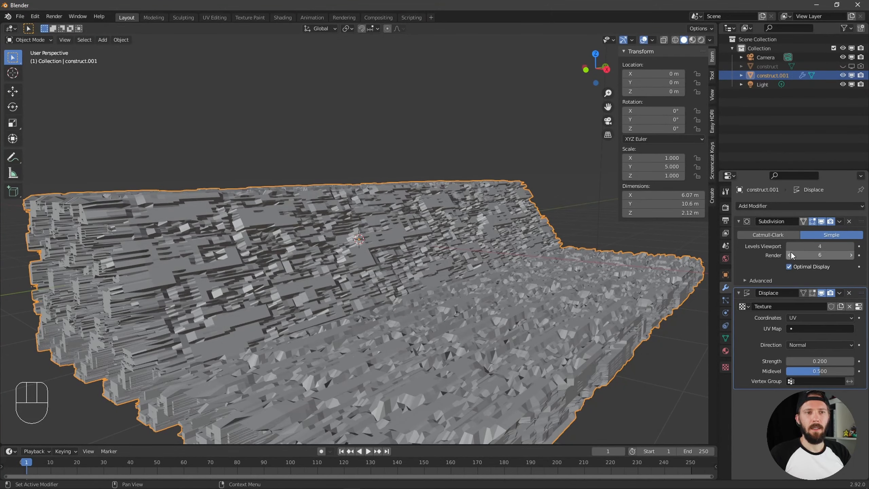
pyautogui.click(851, 251)
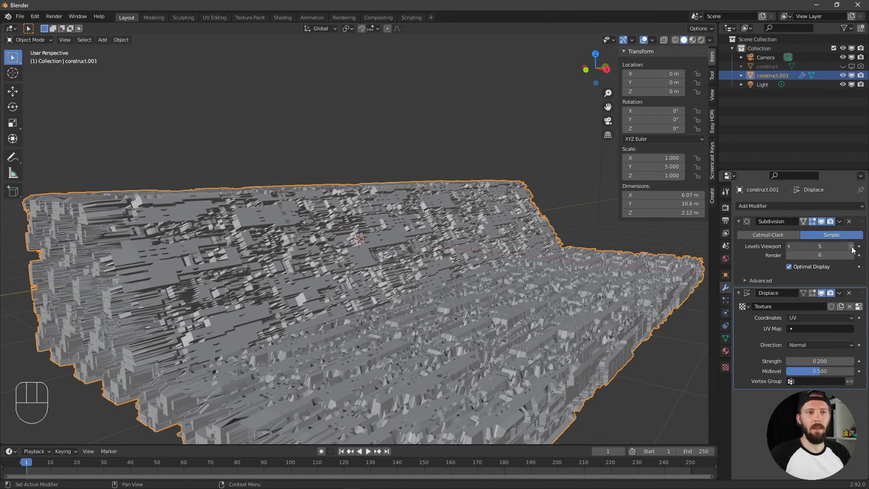
pyautogui.click(851, 246)
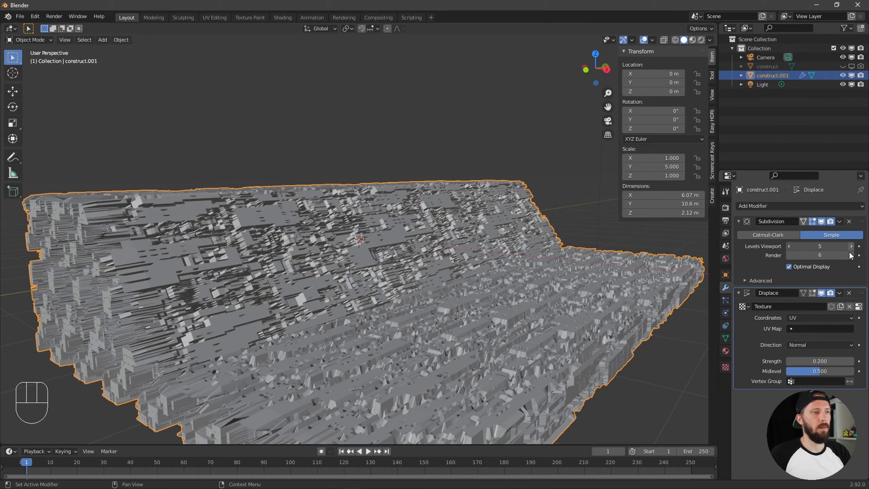
pyautogui.keyDown('alt'); pyautogui.moveTo(462, 276); pyautogui.dragTo(433, 301); pyautogui.keyUp('alt')
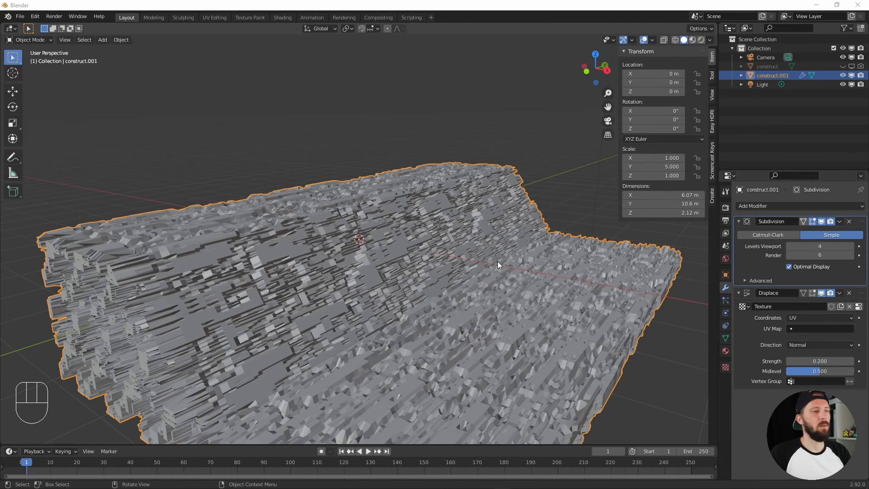
pyautogui.keyDown('alt'); pyautogui.moveTo(497, 261); pyautogui.dragTo(480, 277); pyautogui.keyUp('alt')
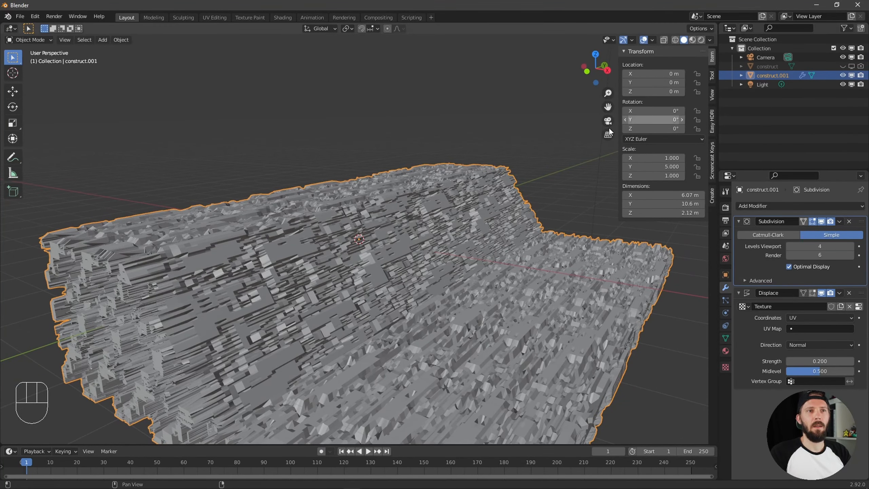
# Look through the camera, select the camera object and try Walk Navigation
pyautogui.press('KP_0')
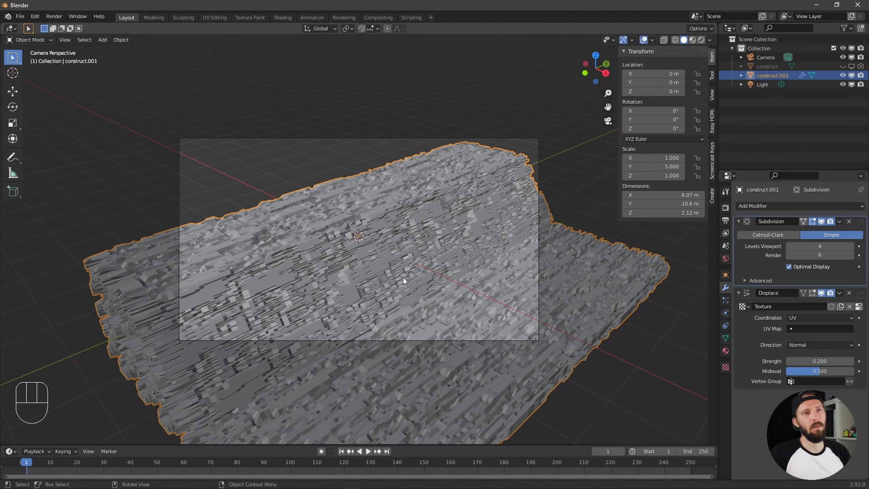
pyautogui.click(766, 57)
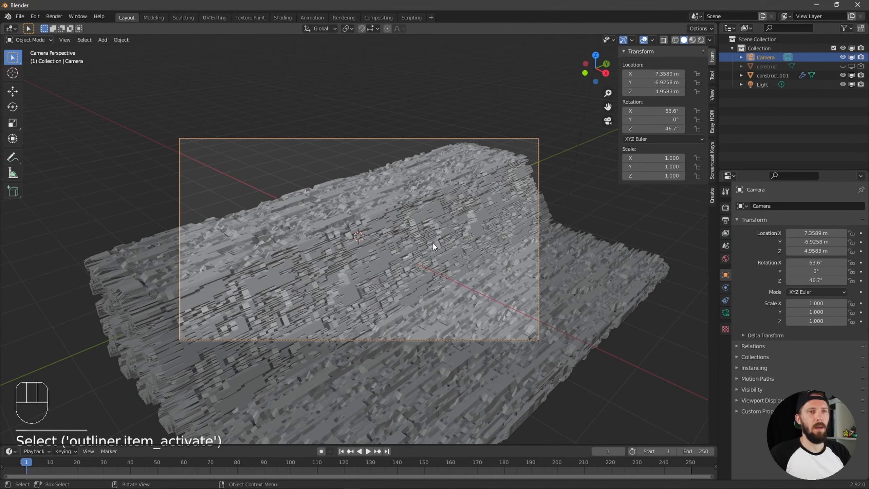
pyautogui.click(65, 40)
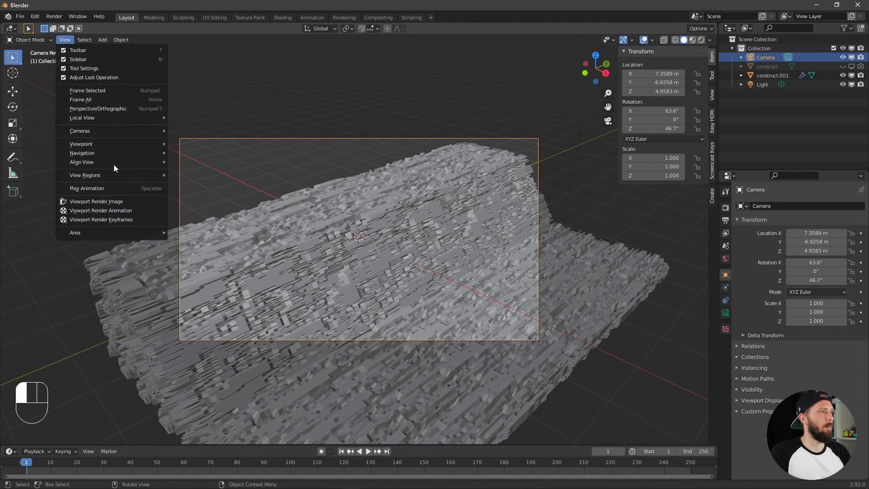
pyautogui.moveTo(116, 162)
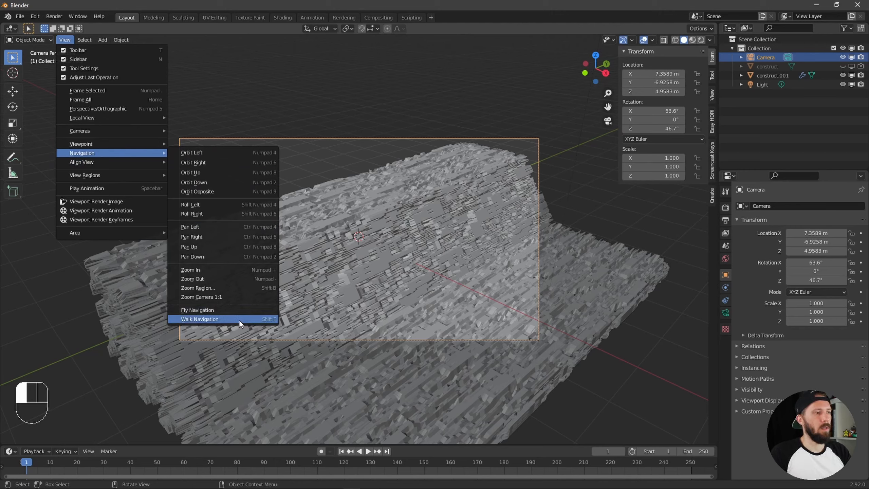
pyautogui.click(239, 319)
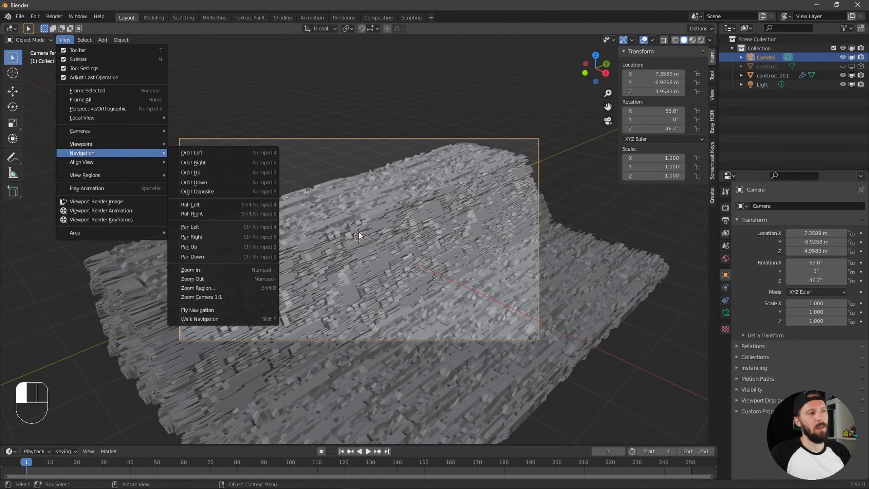
pyautogui.click(418, 211)
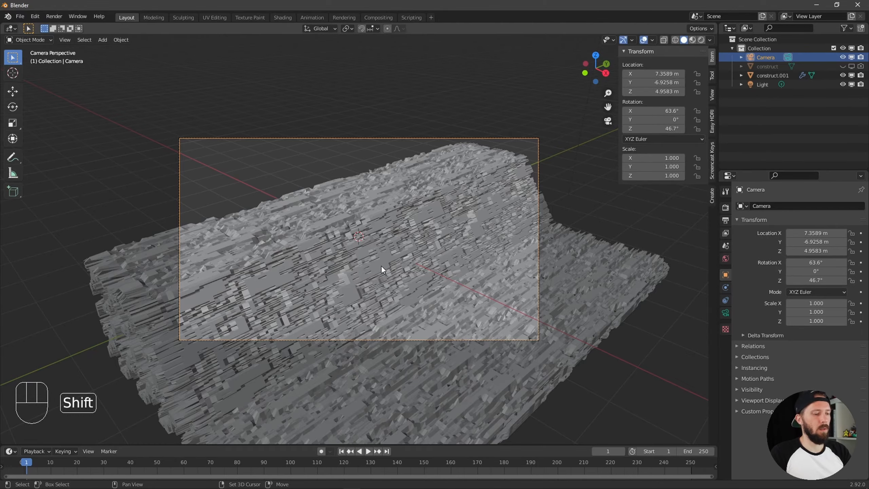
# Walk the camera down close to the displaced surface, to about X 2.06, Y -6.65, Z 1.63 m, rotated about 85.2° in X and 13.3° in Z
pyautogui.hotkey('shift', 'f')
pyautogui.press('a')
pyautogui.press('a')
pyautogui.press('a')
pyautogui.press('a')
pyautogui.press('a')
pyautogui.press('e')
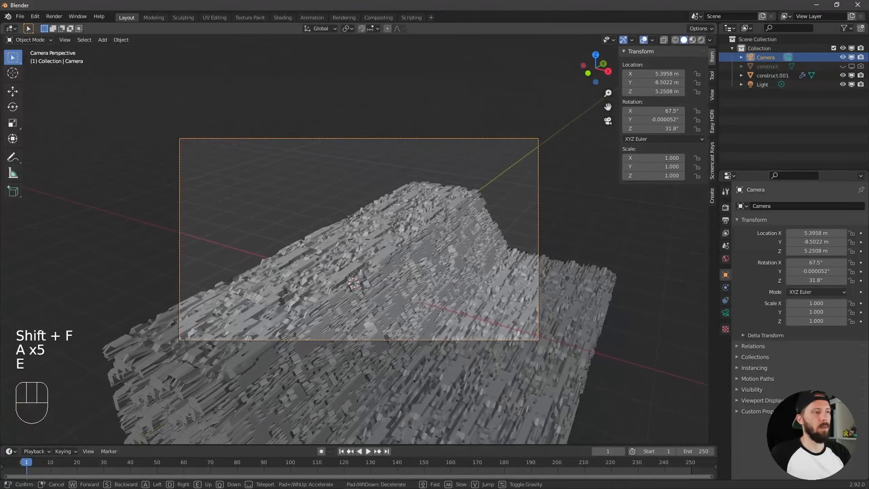
pyautogui.press('q')
pyautogui.press('q')
pyautogui.press('q')
pyautogui.press('q')
pyautogui.press('q')
pyautogui.press('q')
pyautogui.press('q')
pyautogui.press('q')
pyautogui.press('q')
pyautogui.press('q')
pyautogui.press('q')
pyautogui.press('q')
pyautogui.press('q')
pyautogui.press('d')
pyautogui.press('w')
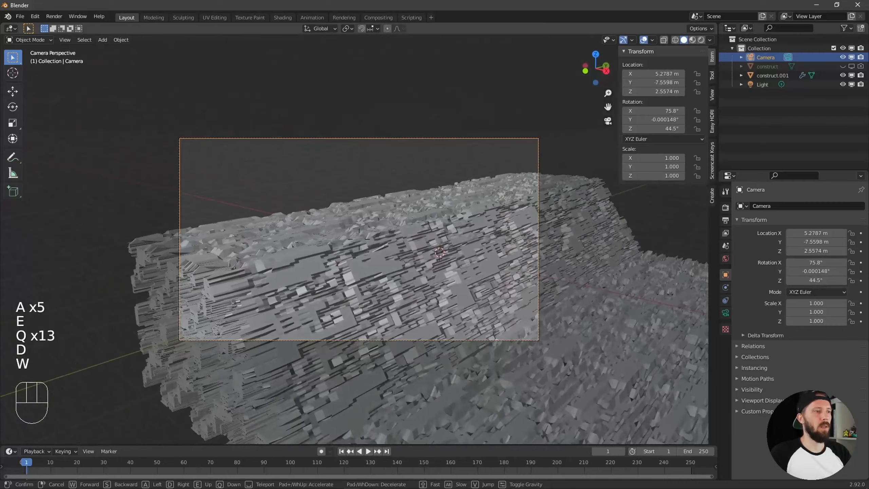
pyautogui.press('w')
pyautogui.press('w')
pyautogui.press('w')
pyautogui.press('w')
pyautogui.press('w')
pyautogui.press('w')
pyautogui.press('w')
pyautogui.press('a')
pyautogui.press('q')
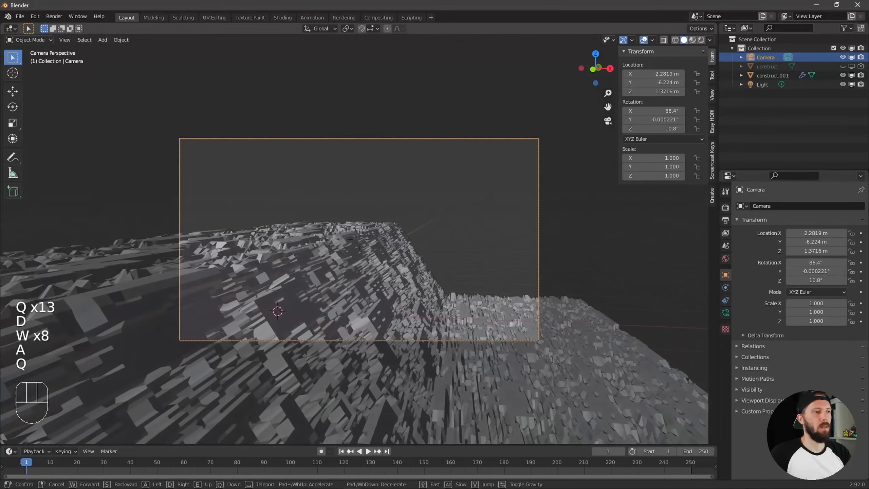
pyautogui.press('a')
pyautogui.press('d')
pyautogui.press('a')
pyautogui.press('d')
pyautogui.press('a')
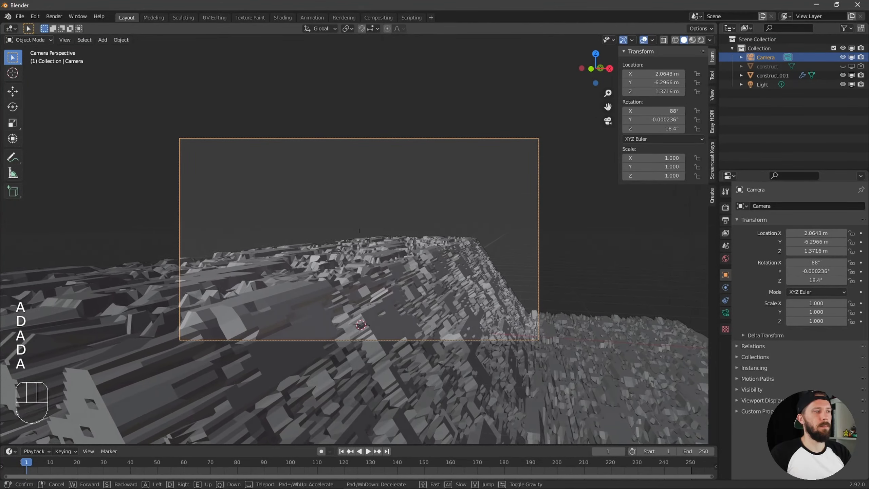
pyautogui.press('a')
pyautogui.press('d')
pyautogui.press('w')
pyautogui.press('s')
pyautogui.press('w')
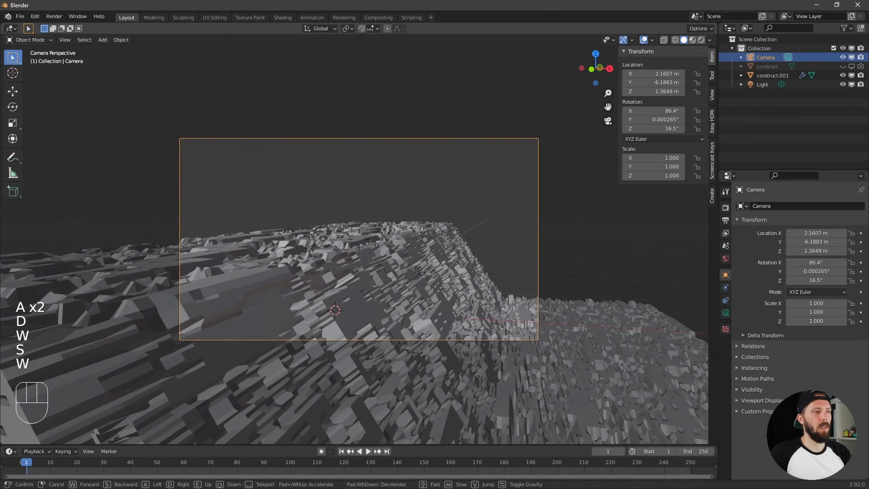
pyautogui.press('e')
pyautogui.press('q')
pyautogui.press('e')
pyautogui.press('a')
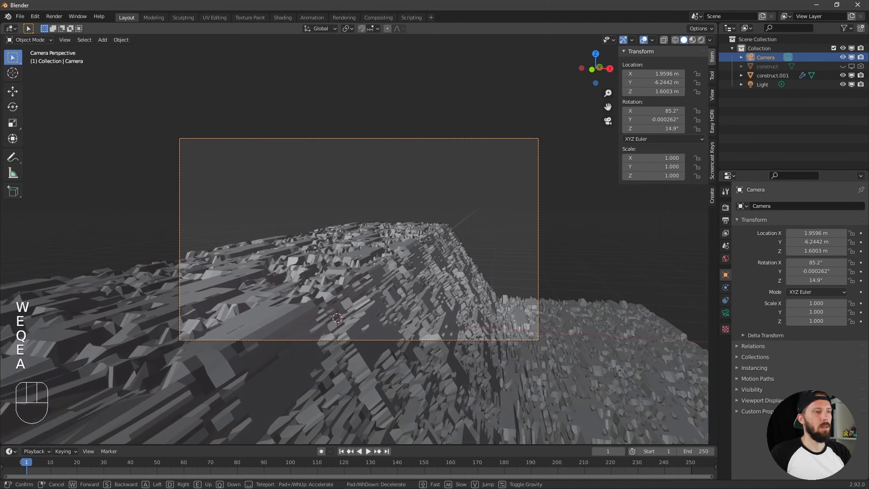
pyautogui.press('s')
pyautogui.press('s')
pyautogui.click(452, 235)
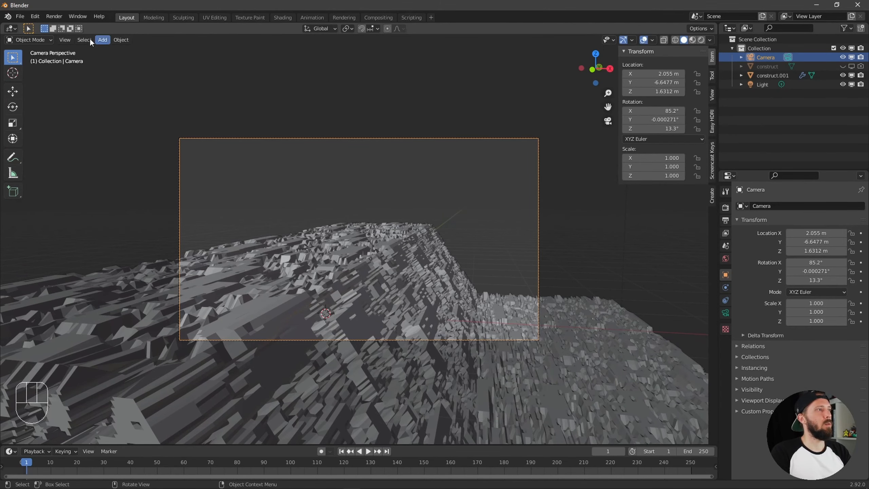
pyautogui.click(65, 39)
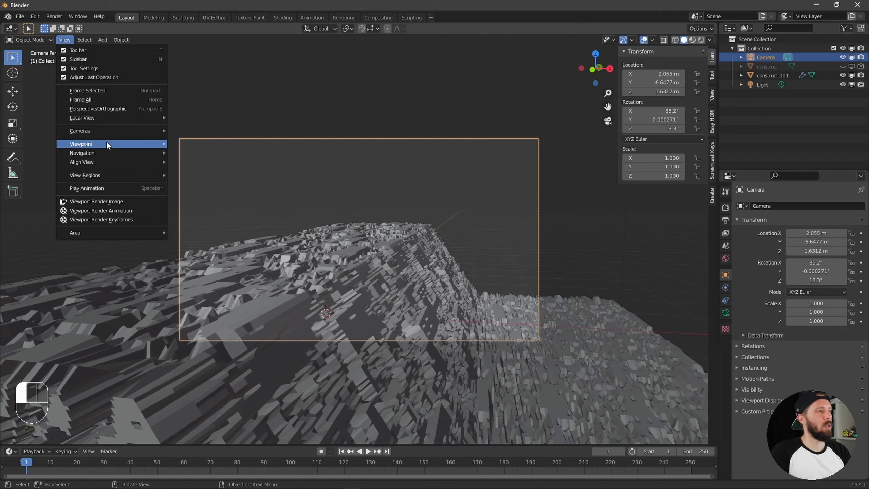
pyautogui.moveTo(112, 154)
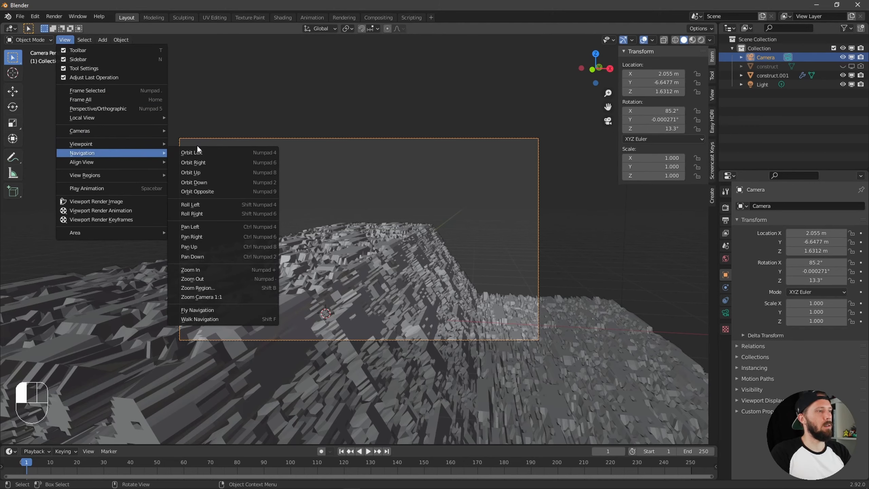
pyautogui.rightClick(232, 320)
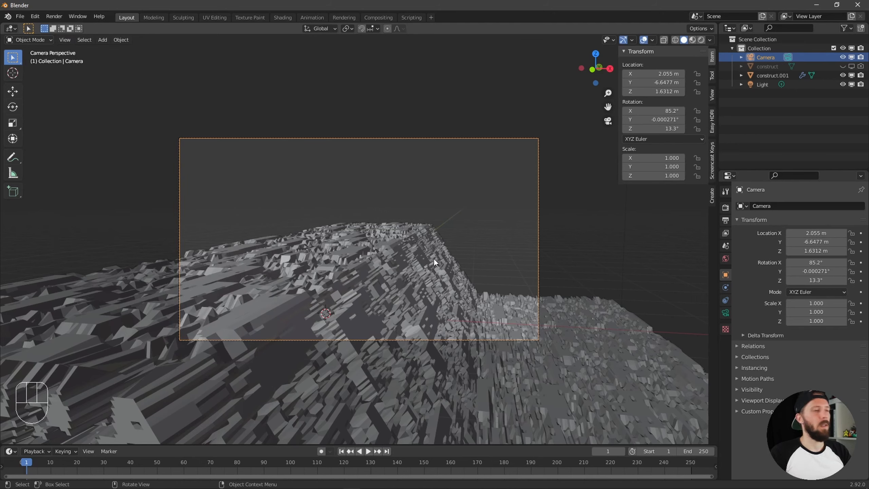
# Deselect the camera
pyautogui.click(770, 144)
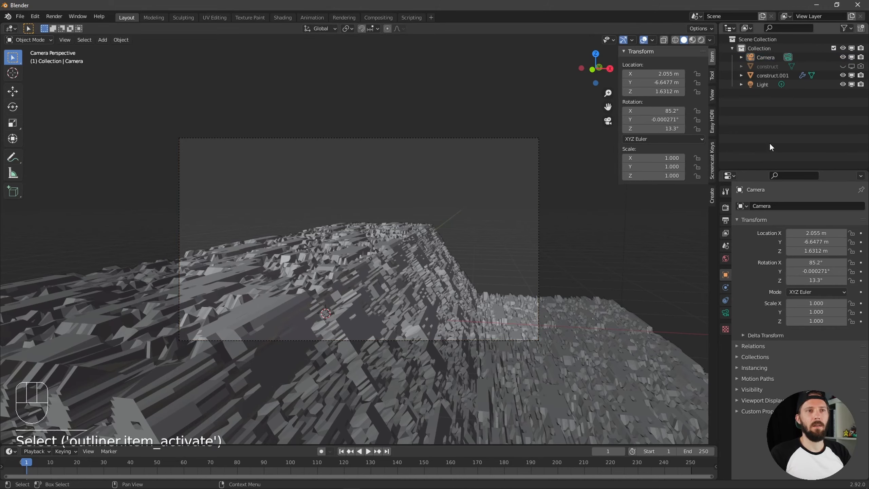
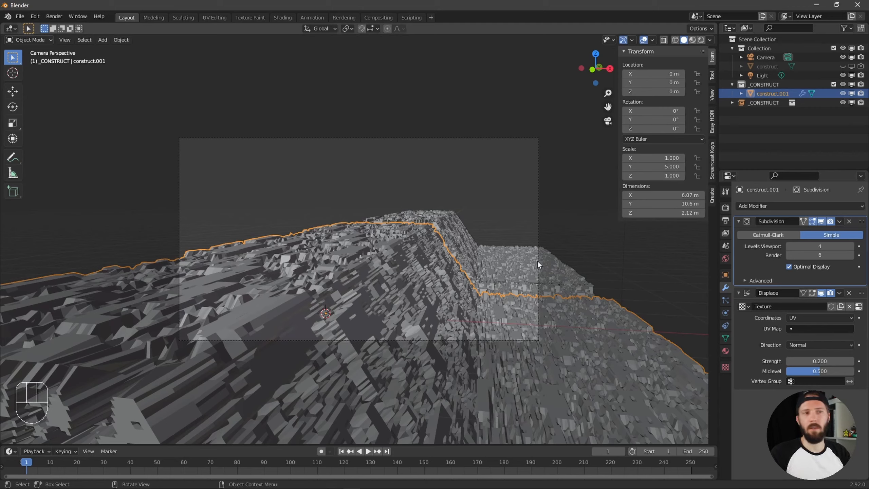
# Duplicate the _CONSTRUCT collection instance and move the copy back along the Y axis to about 22.14 m
pyautogui.click(774, 150)
pyautogui.click(732, 84)
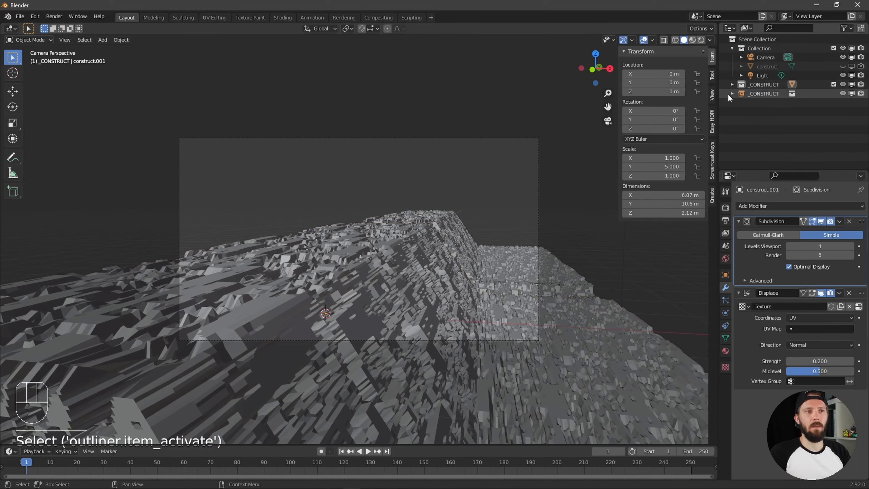
pyautogui.click(764, 93)
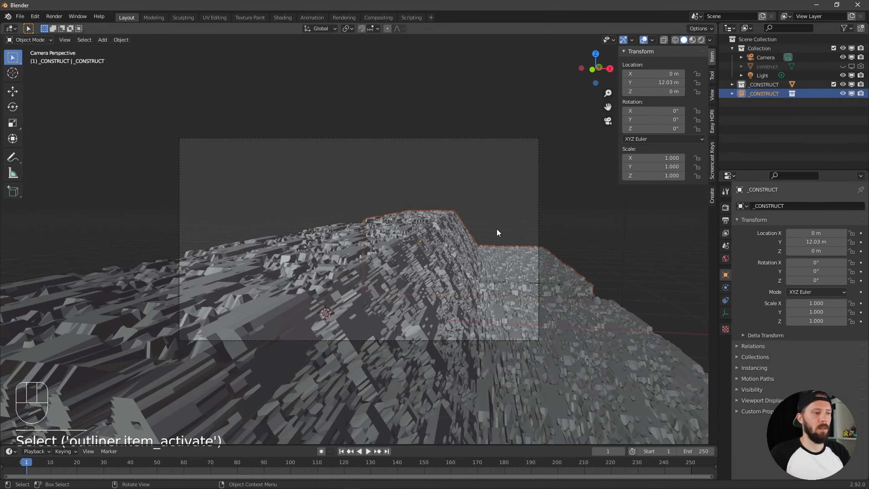
pyautogui.hotkey('shift', 'd')
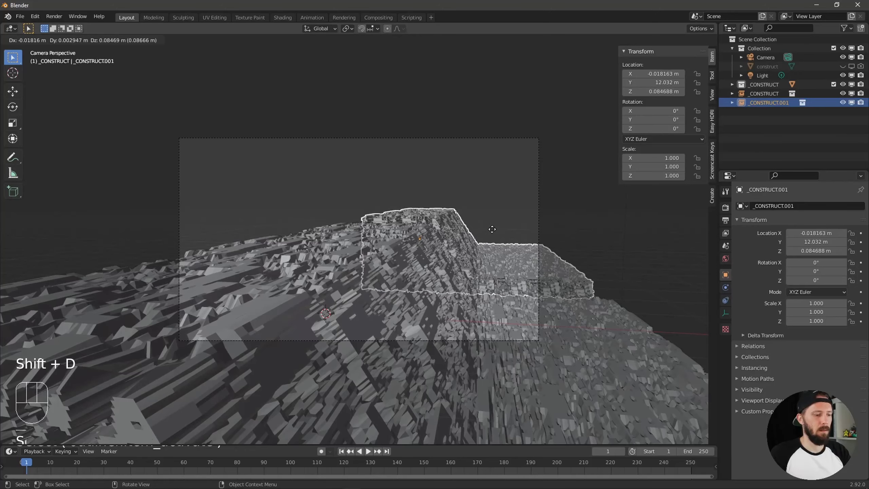
pyautogui.press('Escape')
pyautogui.press('g')
pyautogui.press('y')
pyautogui.press('x')
pyautogui.press('y')
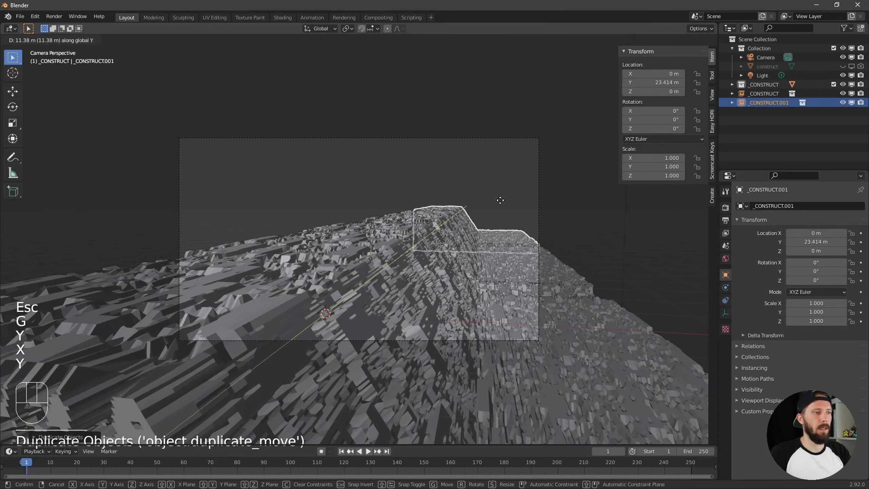
pyautogui.click(500, 200)
# Scale the duplicated instance uniformly to about 1.455 and raise it along Z to about 0.26 m
pyautogui.press('s')
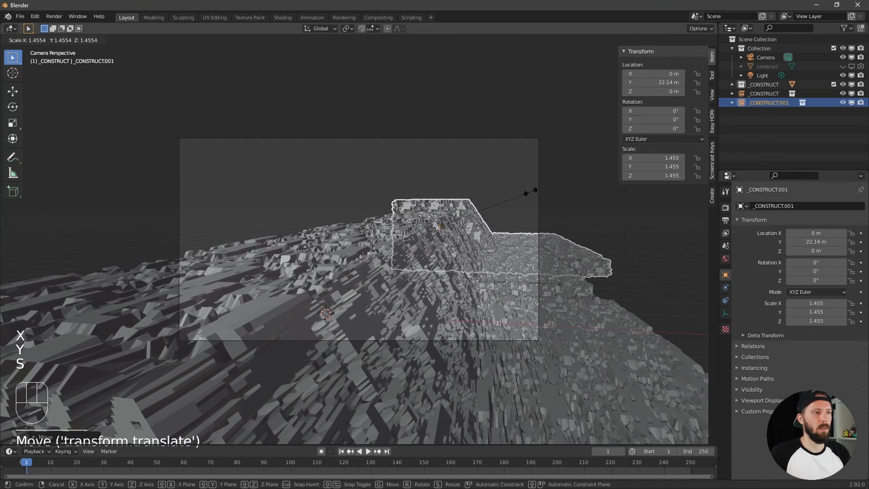
pyautogui.click(530, 191)
pyautogui.press('g')
pyautogui.press('z')
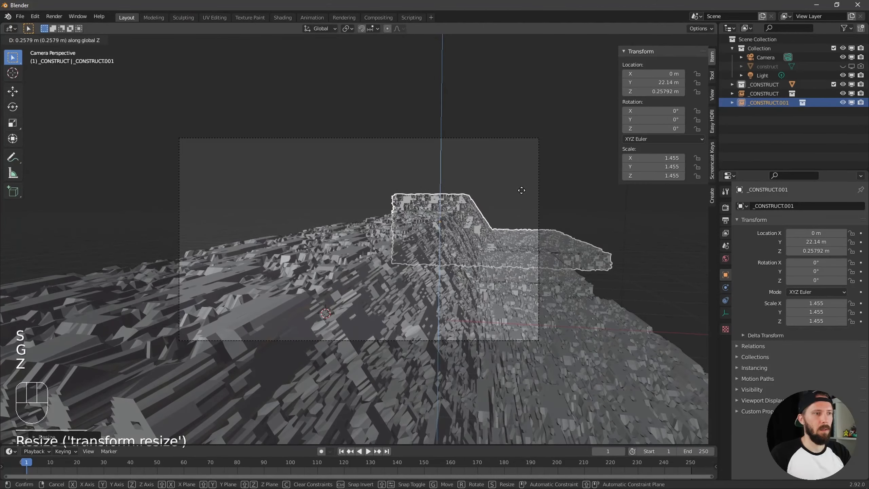
pyautogui.click(522, 190)
# Move the scaled instance farther back along the Y axis to about 24.57 m
pyautogui.moveTo(521, 190)
pyautogui.keyDown('alt'); pyautogui.mouseDown(button='middle')
pyautogui.moveTo(504, 212)
pyautogui.moveTo(526, 215)
pyautogui.moveTo(491, 236)
pyautogui.moveTo(488, 256)
pyautogui.moveTo(584, 241)
pyautogui.moveTo(345, 228)
pyautogui.mouseUp(button='middle'); pyautogui.keyUp('alt')
pyautogui.press('g')
pyautogui.press('y')
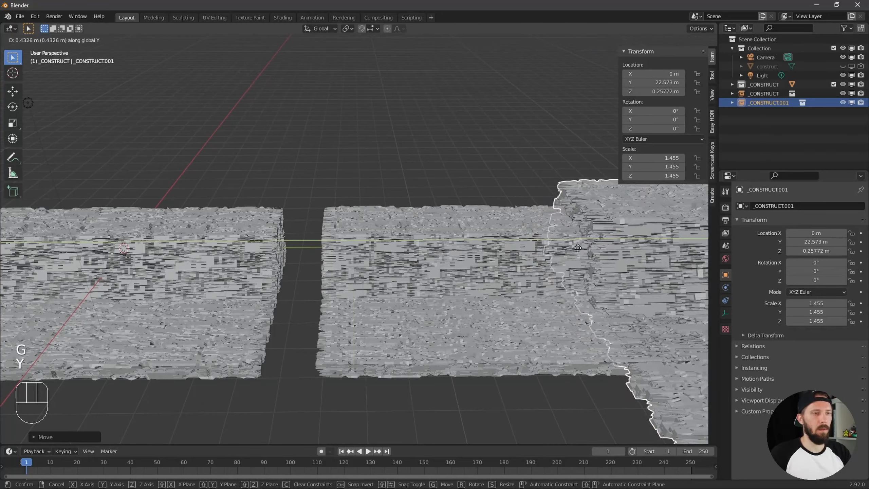
pyautogui.click(636, 240)
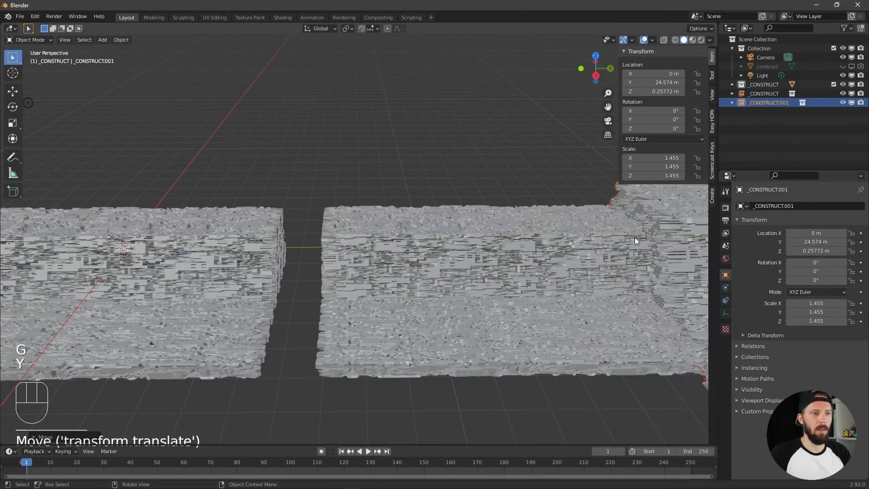
# In the camera view, enlarge the rear instance to a scale of about 1.717 and shift it along X to about -0.70 m
pyautogui.press('KP_0')
pyautogui.press('s')
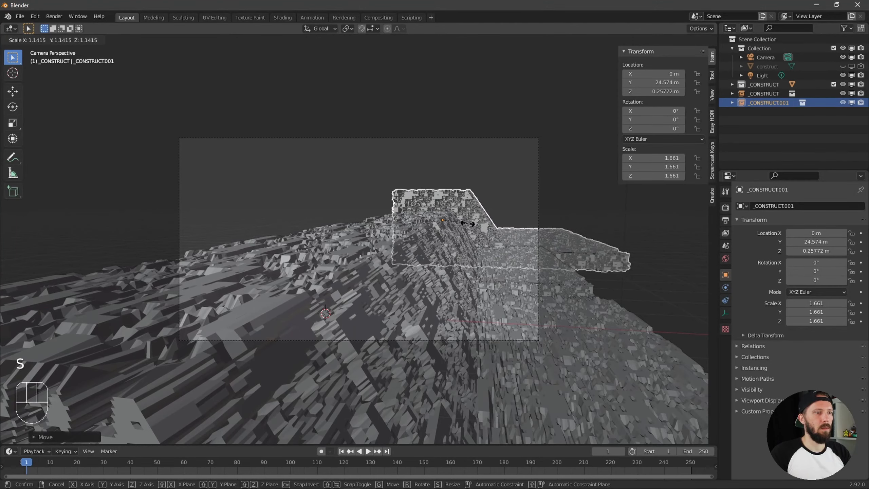
pyautogui.click(468, 222)
pyautogui.press('g')
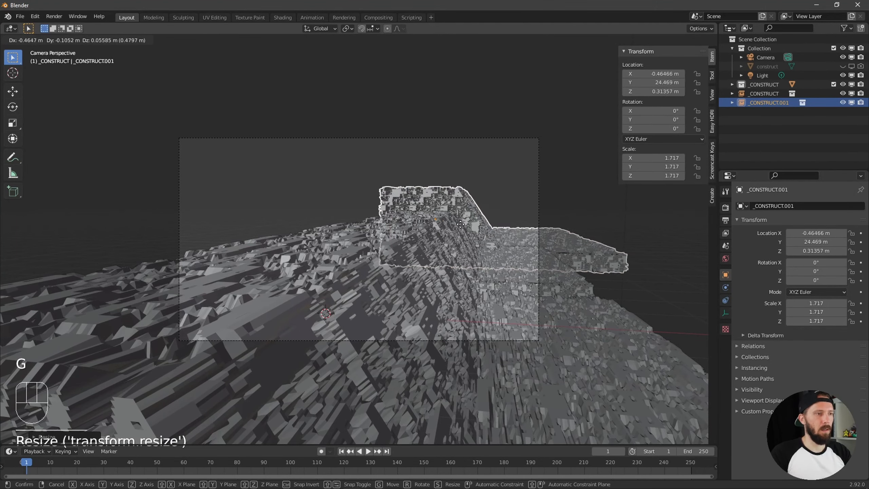
pyautogui.press('g')
pyautogui.press('y')
pyautogui.press('x')
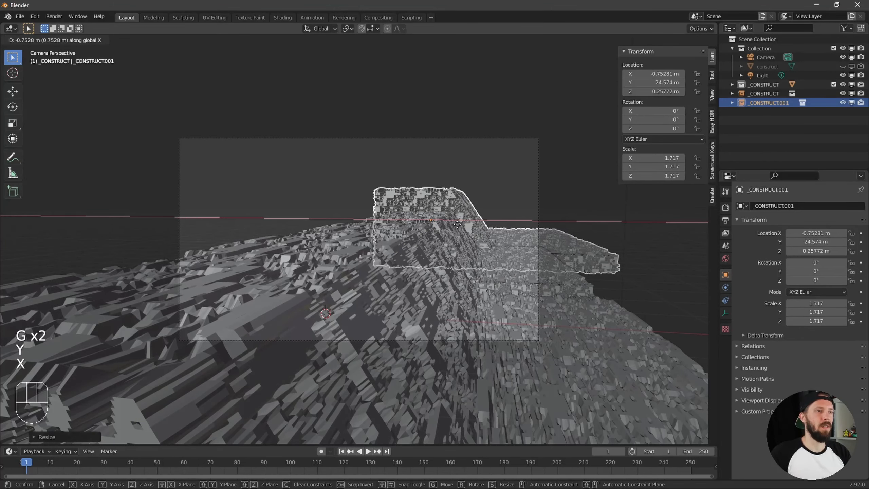
pyautogui.click(458, 225)
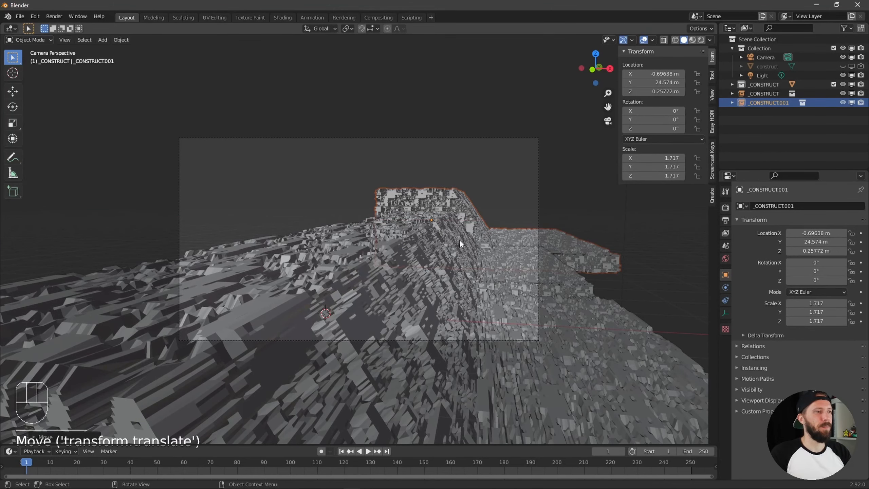
# Duplicate the enlarged rear instance and move the copy along the X axis to about -8.98 m
pyautogui.click(502, 197)
pyautogui.click(450, 203)
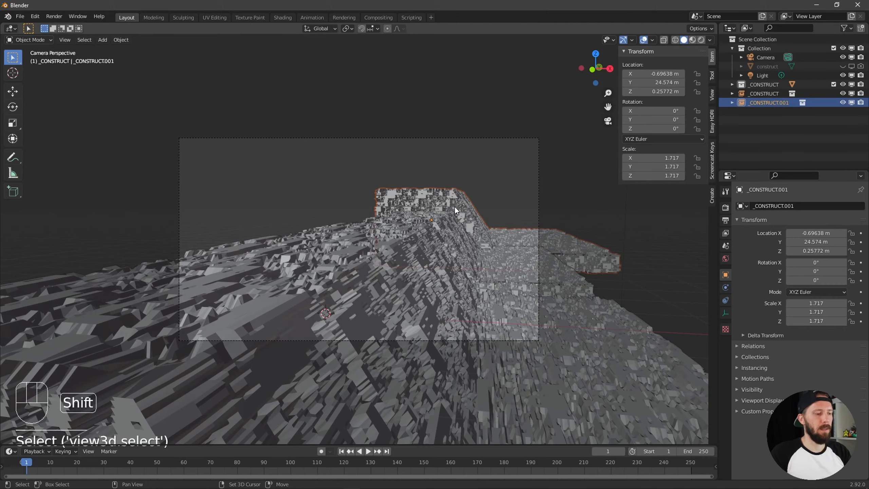
pyautogui.hotkey('shift', 'd')
pyautogui.press('Escape')
pyautogui.press('g')
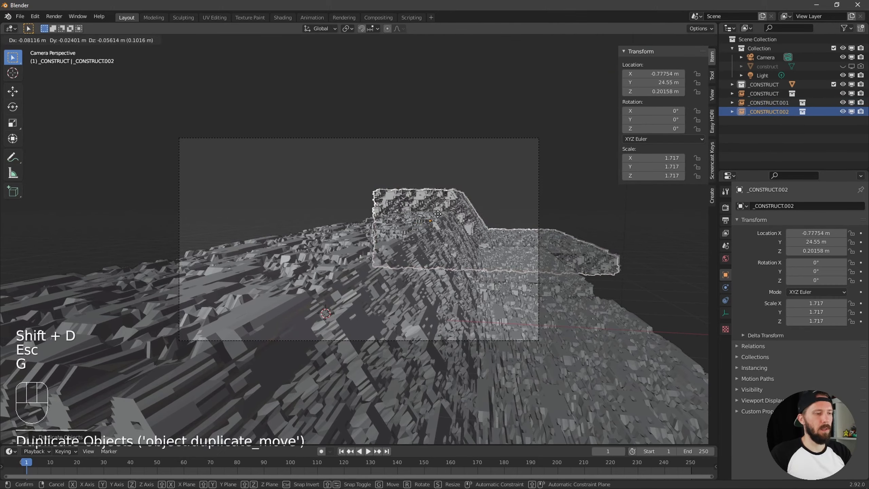
pyautogui.press('y')
pyautogui.press('x')
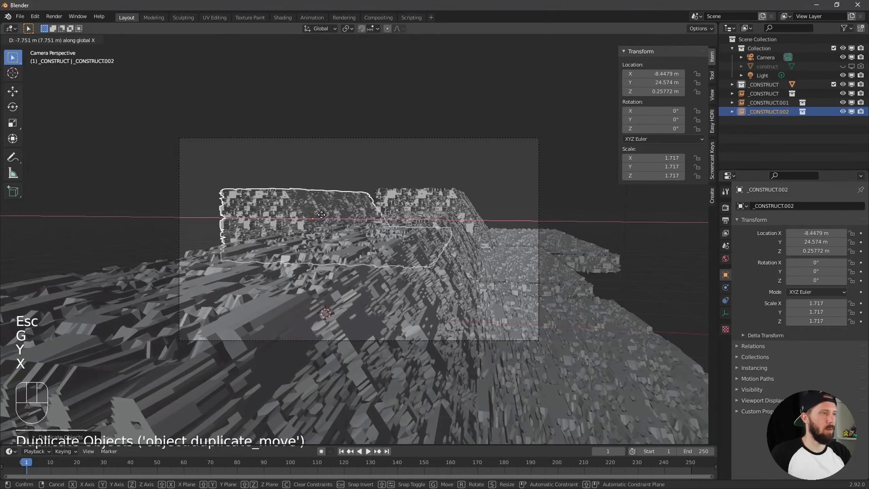
pyautogui.click(313, 215)
pyautogui.press('s')
pyautogui.press('Escape')
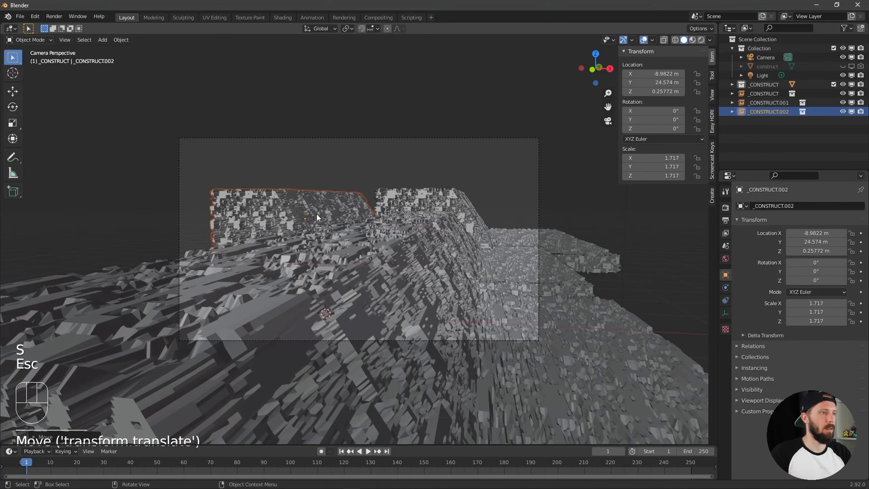
# Bring the new side copy forward along the Y axis to about 14.75 m
pyautogui.press('g')
pyautogui.press('y')
pyautogui.press('x')
pyautogui.press('y')
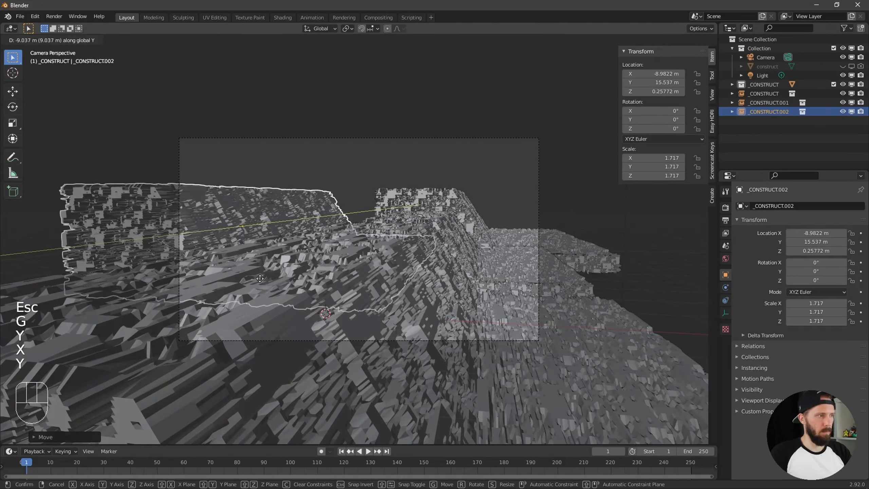
pyautogui.click(255, 286)
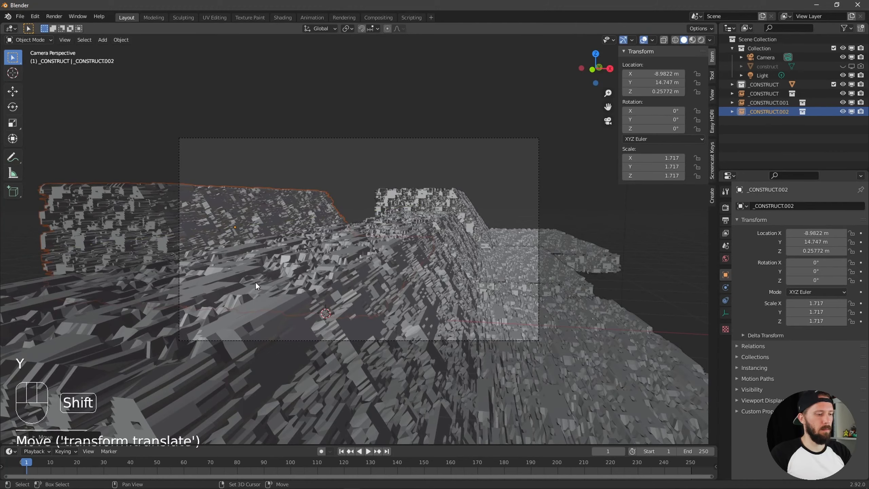
# Duplicate the side instance and move the copy back along the Y axis to about 37.24 m
pyautogui.hotkey('shift', 'd')
pyautogui.press('y')
pyautogui.press('y')
pyautogui.press('x')
pyautogui.press('y')
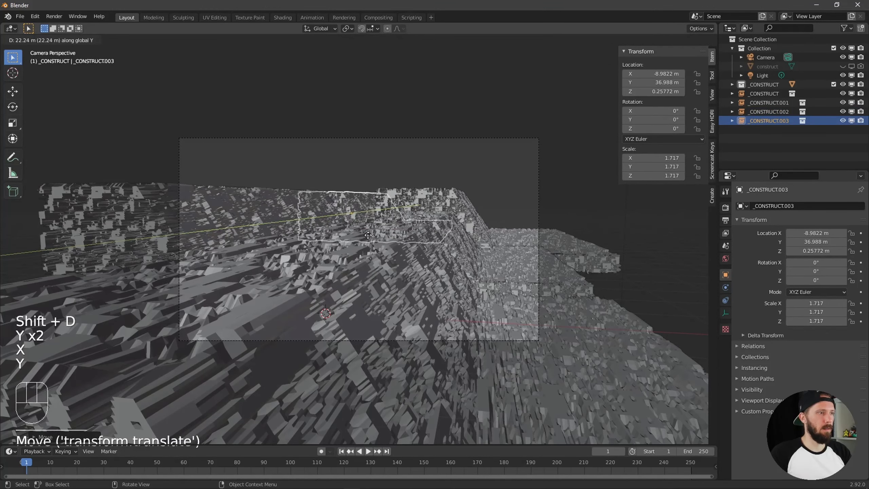
pyautogui.click(368, 237)
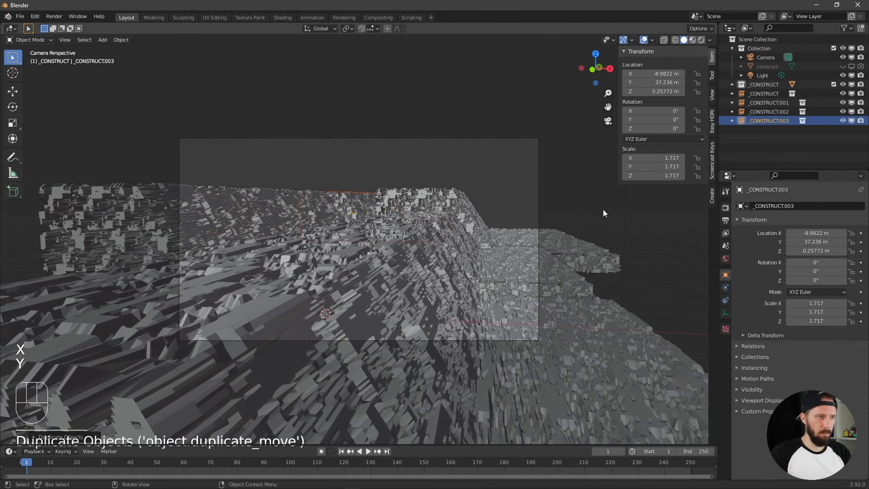
pyautogui.click(598, 214)
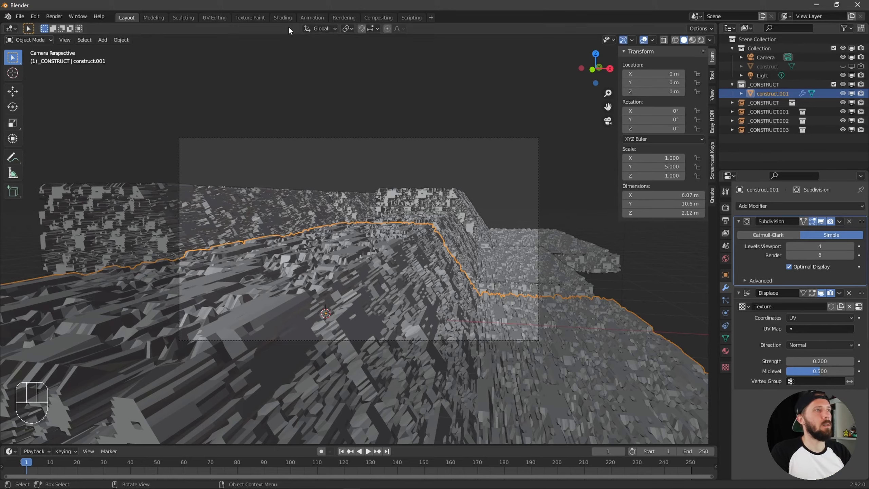
# Switch to the Shading workspace and arrange the Principled BSDF and Material Output nodes of the displaced mesh's material
pyautogui.click(283, 17)
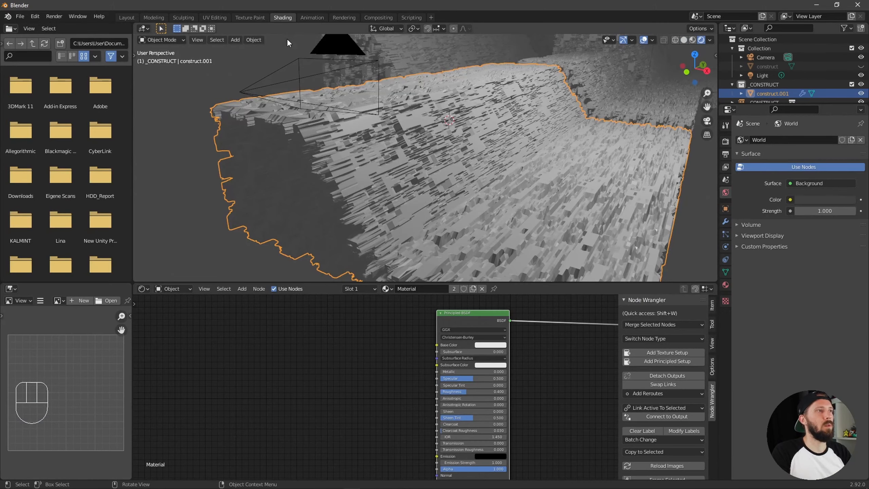
pyautogui.keyDown('ctrl'); pyautogui.keyDown('alt'); pyautogui.moveTo(569, 375); pyautogui.dragTo(502, 385, button='middle'); pyautogui.keyUp('alt'); pyautogui.keyUp('ctrl')
pyautogui.moveTo(548, 332); pyautogui.dragTo(488, 350)
pyautogui.click(526, 354)
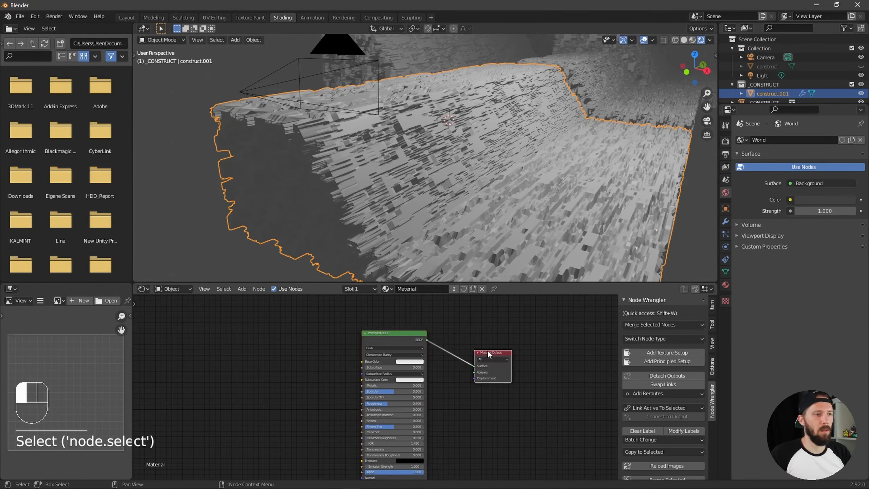
pyautogui.moveTo(384, 331); pyautogui.dragTo(392, 329)
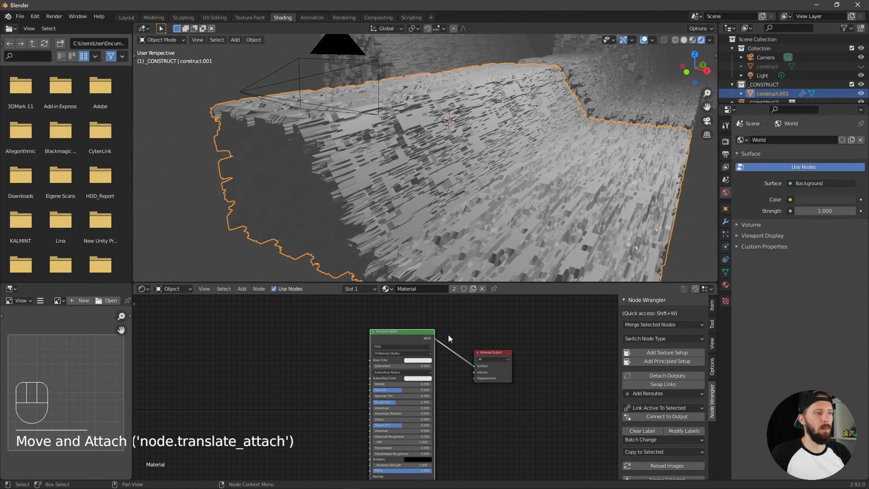
# Rename the displaced mesh's material to M_city
pyautogui.click(422, 290)
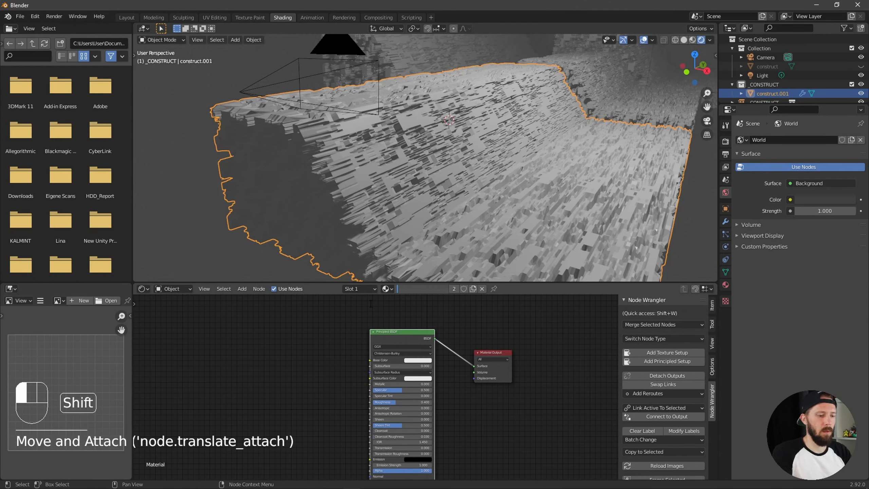
pyautogui.write('M_ci')
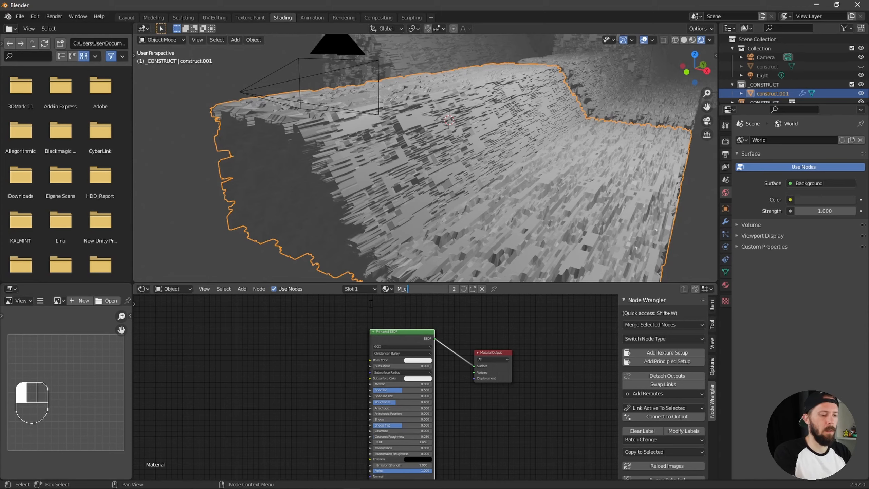
pyautogui.write('ty')
pyautogui.click(371, 304)
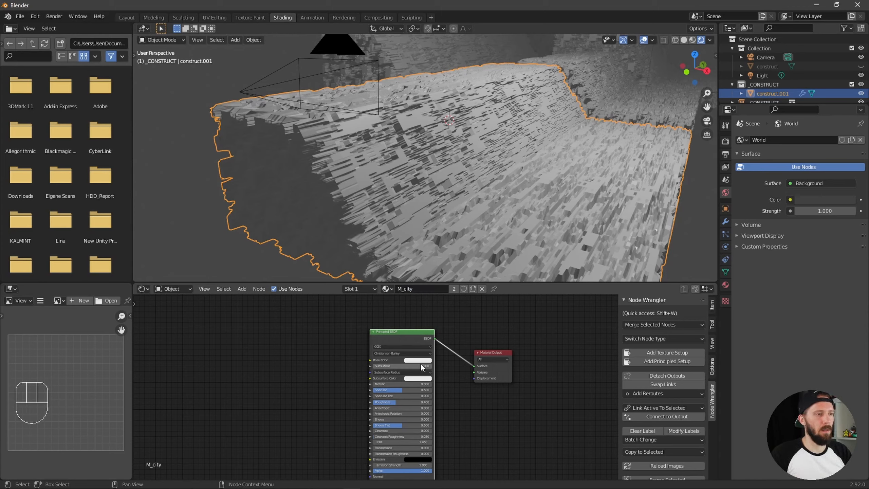
# Darken the Principled BSDF's Base Color to near black and inspect the surface from another angle
pyautogui.press('alt')
pyautogui.moveTo(526, 209); pyautogui.dragTo(497, 275, button='middle')
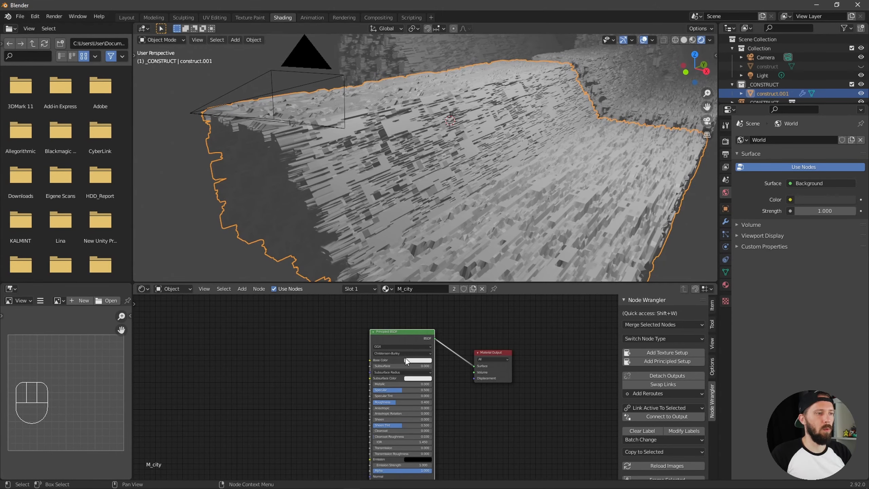
pyautogui.click(421, 360)
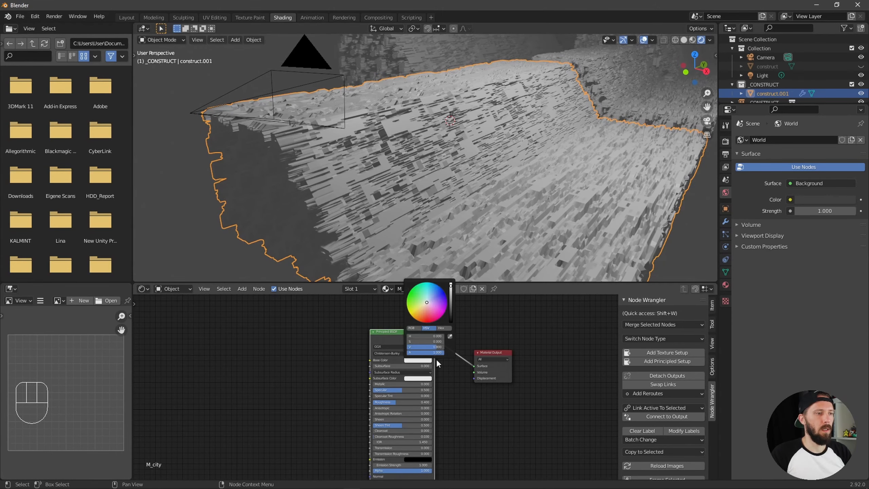
pyautogui.click(419, 361)
pyautogui.click(451, 321)
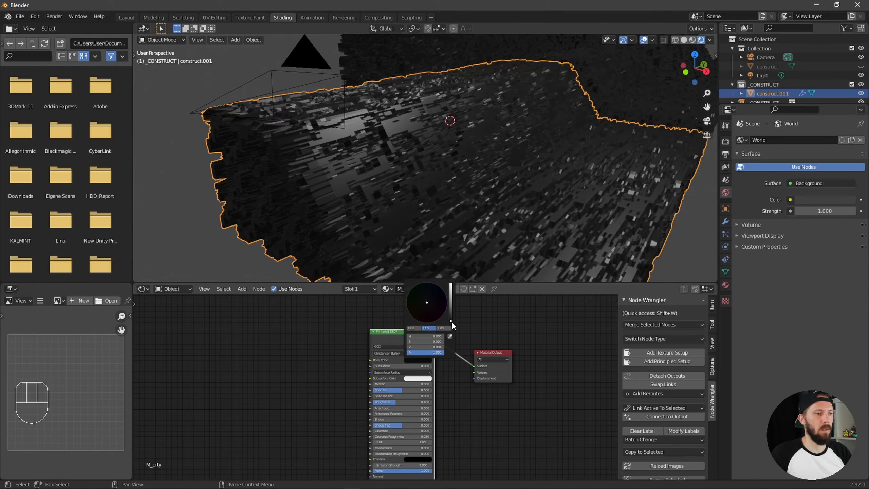
pyautogui.keyDown('alt'); pyautogui.moveTo(486, 246); pyautogui.dragTo(494, 216, button='middle'); pyautogui.keyUp('alt')
pyautogui.keyDown('alt'); pyautogui.moveTo(494, 216); pyautogui.dragTo(473, 240); pyautogui.keyUp('alt')
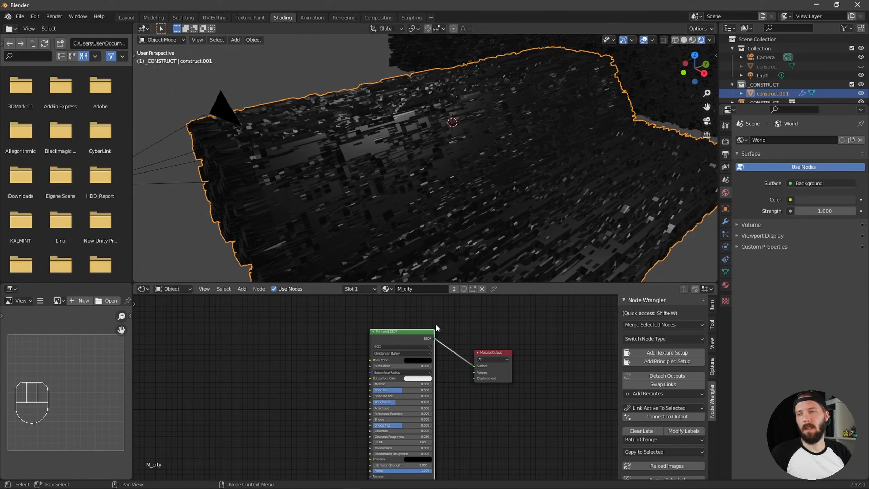
# Bring the lights image from the textures folder into the M_city node graph as an image texture beside the Principled BSDF
pyautogui.hotkey('alt', 'Tab')
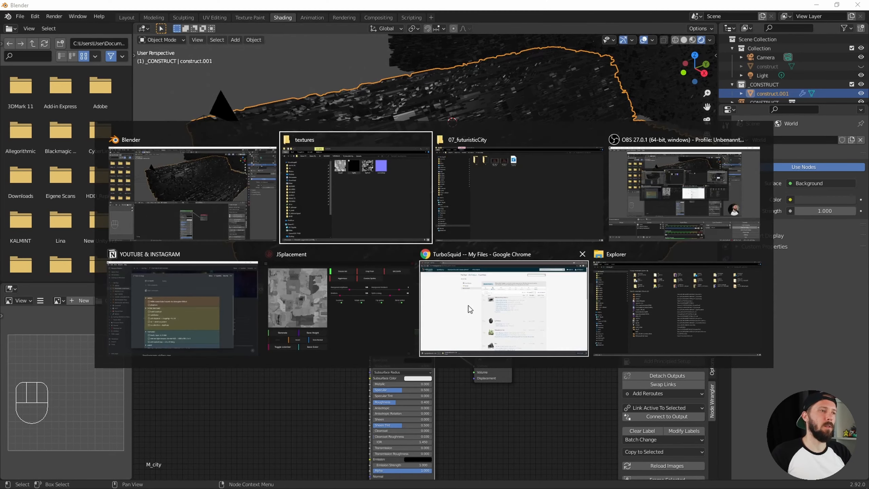
pyautogui.click(359, 202)
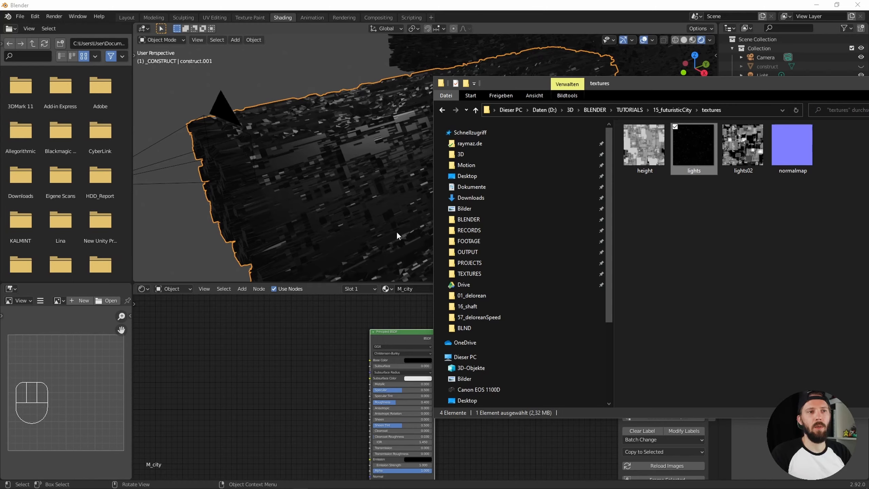
pyautogui.moveTo(694, 149); pyautogui.dragTo(448, 345)
pyautogui.click(381, 358)
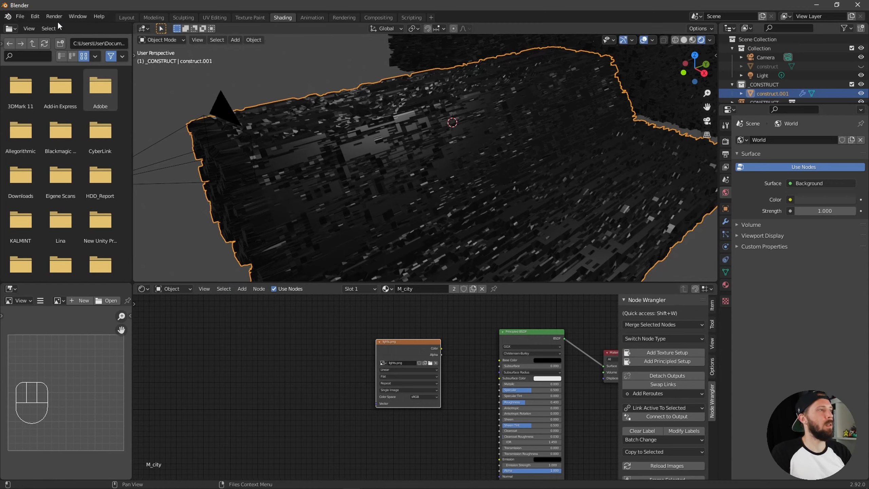
# Search the add-on preferences for "node" to check that Node Wrangler is enabled
pyautogui.click(35, 15)
pyautogui.click(53, 145)
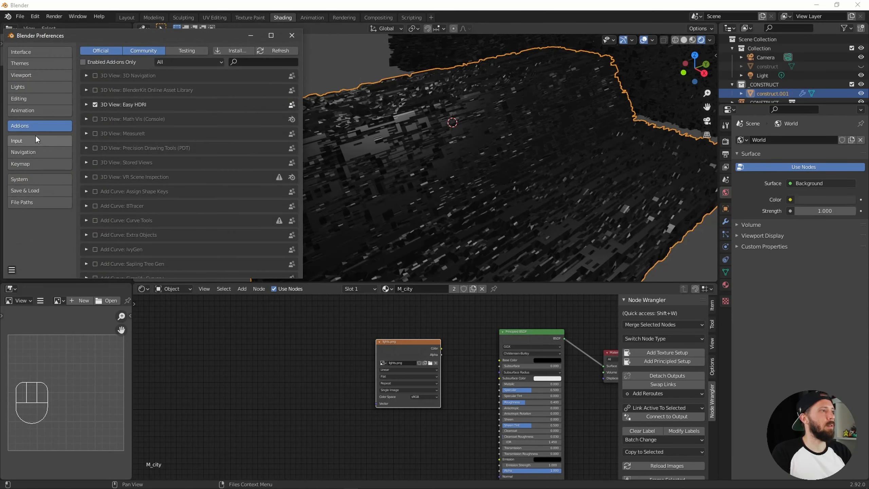
pyautogui.click(257, 62)
pyautogui.write('node')
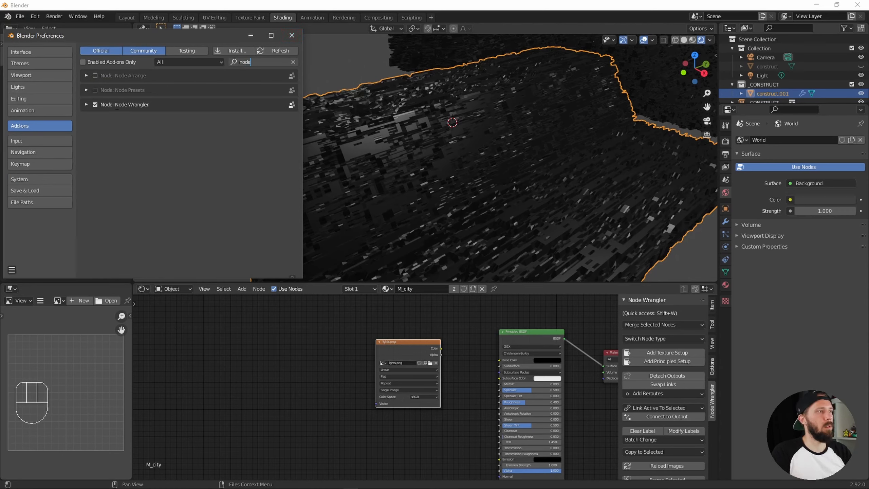
# Add Texture Coordinate and Mapping nodes to the lights image texture and arrange them in front of it
pyautogui.click(292, 35)
pyautogui.click(399, 334)
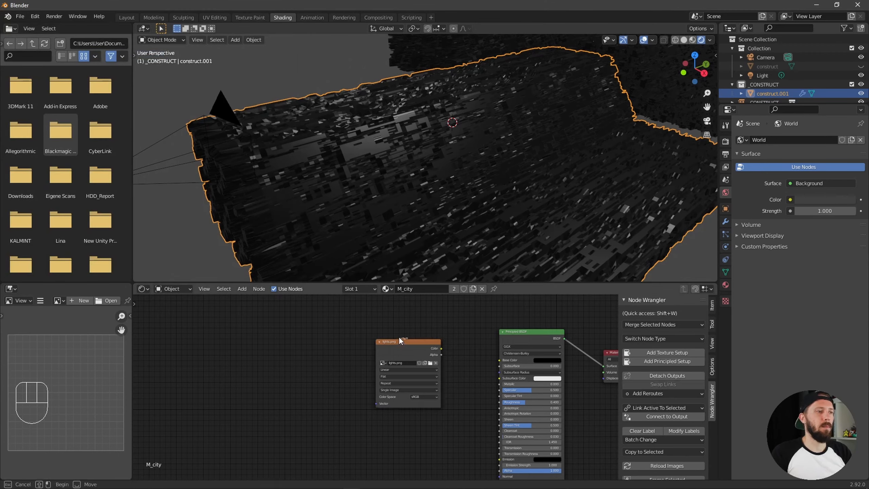
pyautogui.moveTo(413, 341)
pyautogui.mouseDown()
pyautogui.moveTo(421, 332)
pyautogui.moveTo(417, 338)
pyautogui.mouseUp()
pyautogui.click(458, 316)
pyautogui.click(438, 325)
pyautogui.click(417, 342)
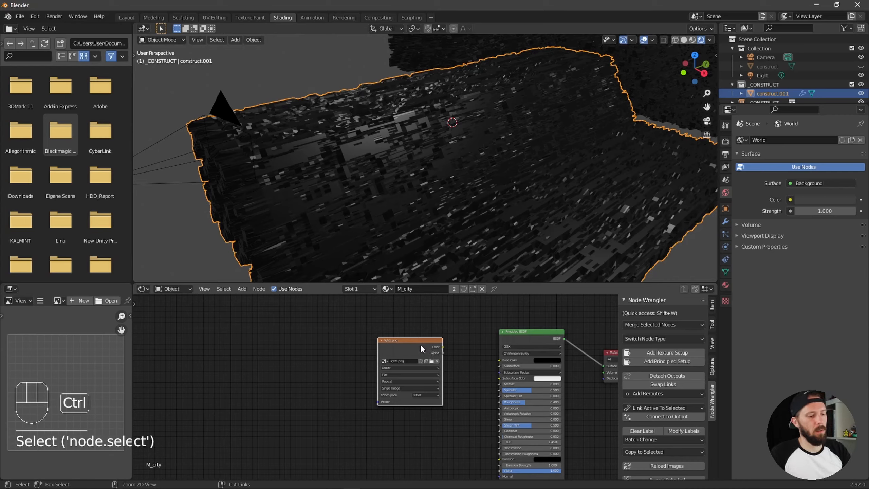
pyautogui.hotkey('ctrl', 't')
pyautogui.moveTo(225, 312); pyautogui.dragTo(318, 397)
pyautogui.moveTo(335, 338); pyautogui.dragTo(325, 336)
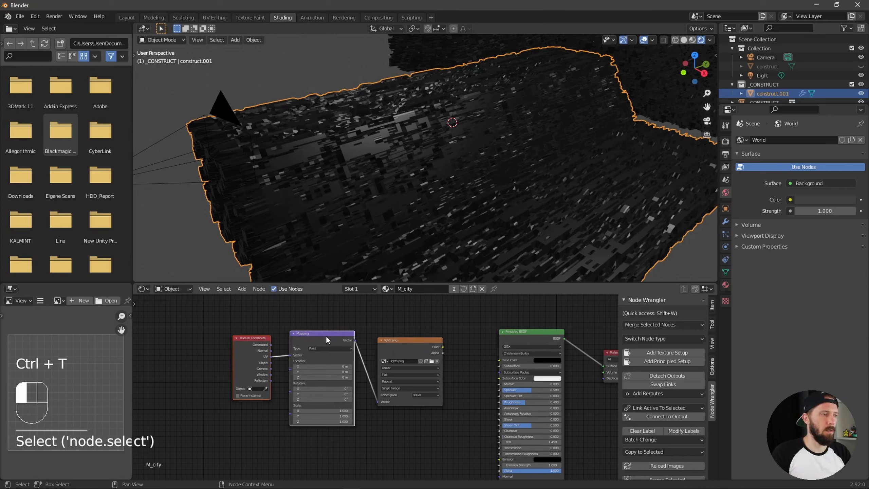
# Connect the lights texture's Color to the Principled BSDF's Emission and inspect the lights on the city surface
pyautogui.click(437, 320)
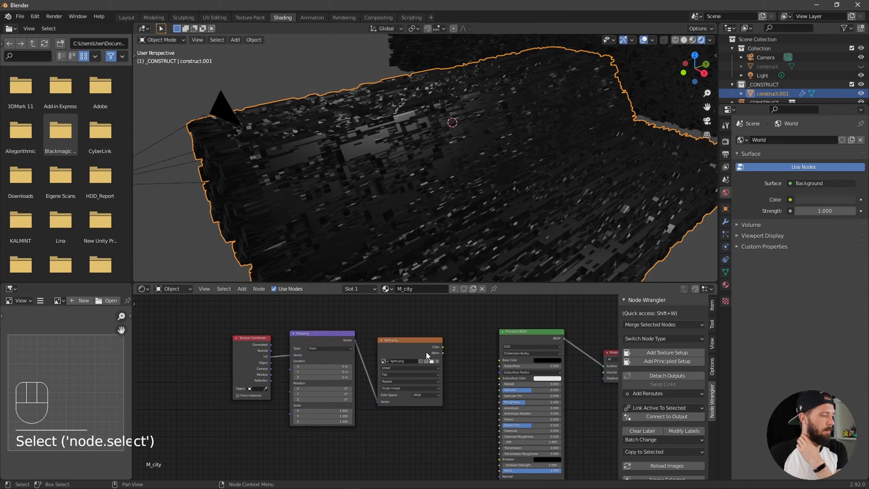
pyautogui.moveTo(422, 339)
pyautogui.mouseDown()
pyautogui.moveTo(405, 337)
pyautogui.moveTo(419, 338)
pyautogui.mouseUp()
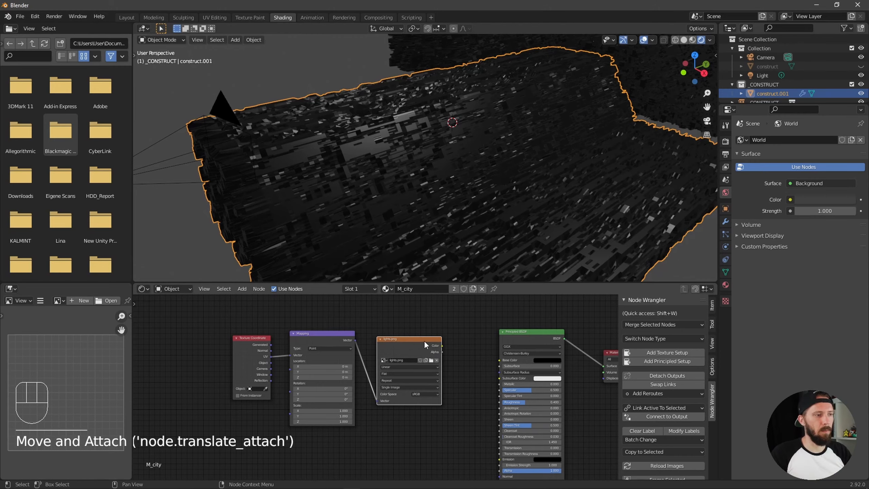
pyautogui.keyDown('alt'); pyautogui.moveTo(476, 364); pyautogui.dragTo(437, 337, button='middle'); pyautogui.keyUp('alt')
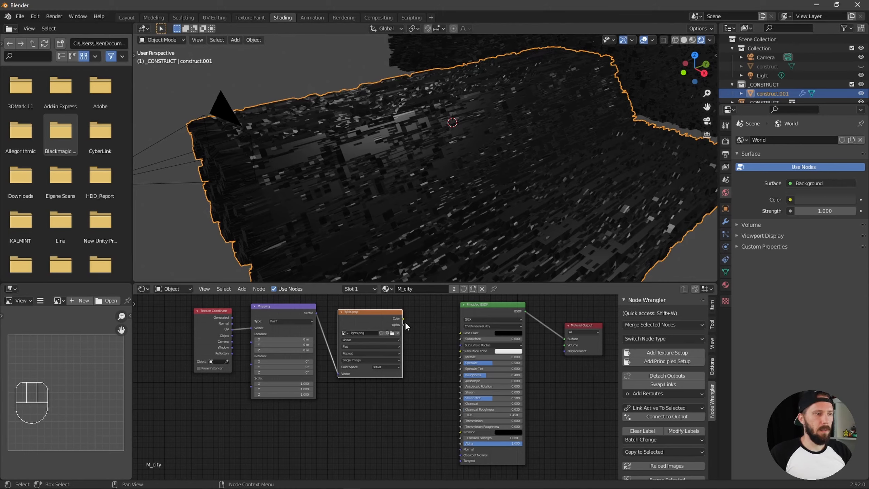
pyautogui.moveTo(402, 318); pyautogui.dragTo(462, 432)
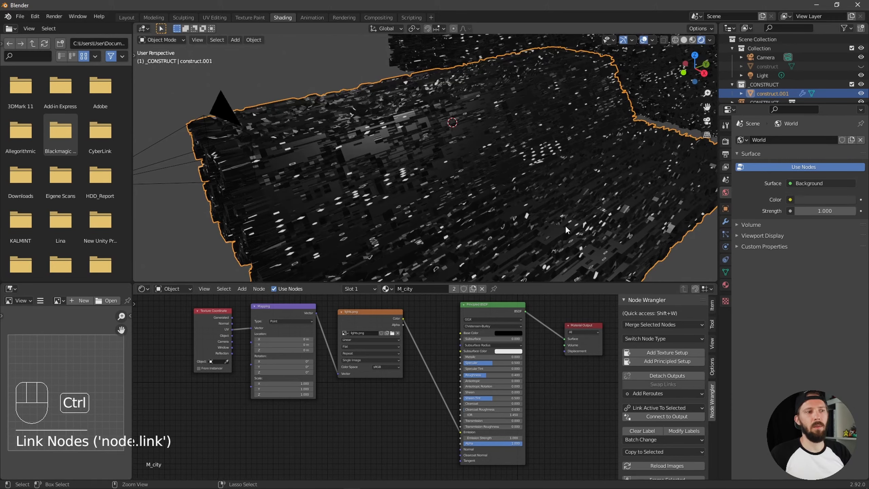
pyautogui.keyDown('ctrl'); pyautogui.keyDown('alt'); pyautogui.moveTo(565, 226); pyautogui.dragTo(479, 216); pyautogui.keyUp('alt'); pyautogui.keyUp('ctrl')
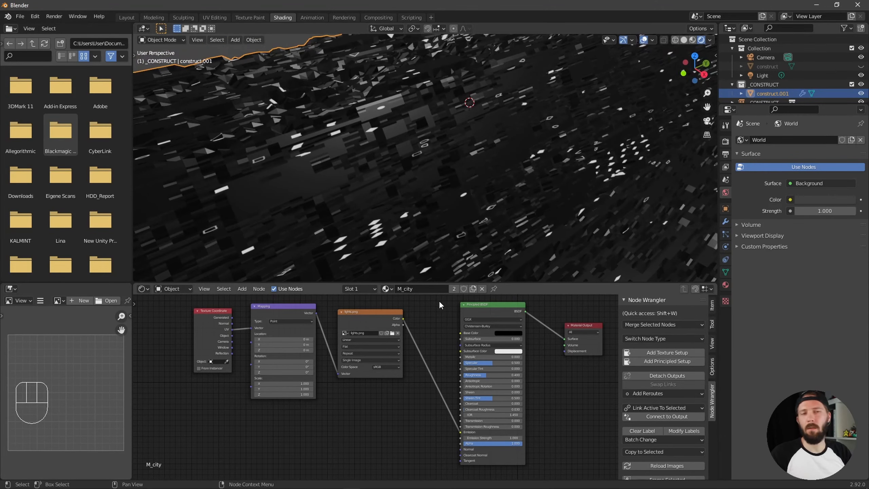
pyautogui.keyDown('ctrl'); pyautogui.keyDown('alt'); pyautogui.moveTo(506, 259); pyautogui.dragTo(491, 223); pyautogui.keyUp('alt'); pyautogui.keyUp('ctrl')
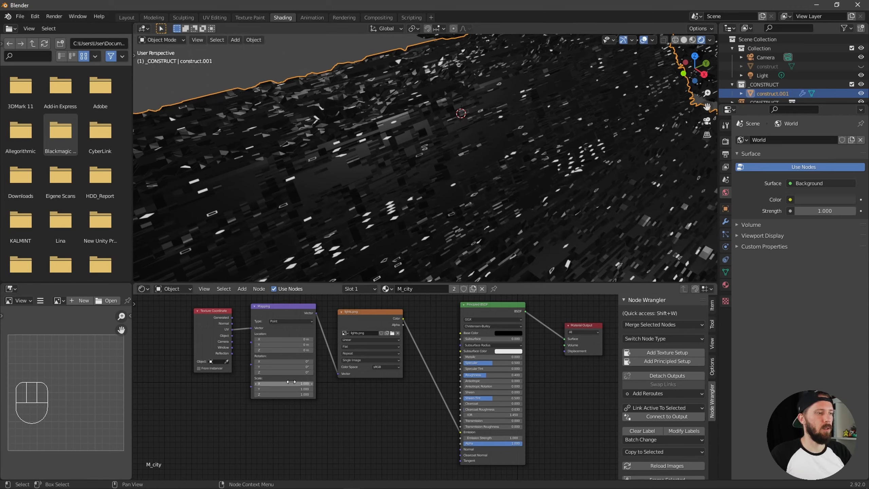
# Set the Mapping node's X and Y scale to 100 and inspect the smaller lights up close
pyautogui.click(281, 383)
pyautogui.write('100')
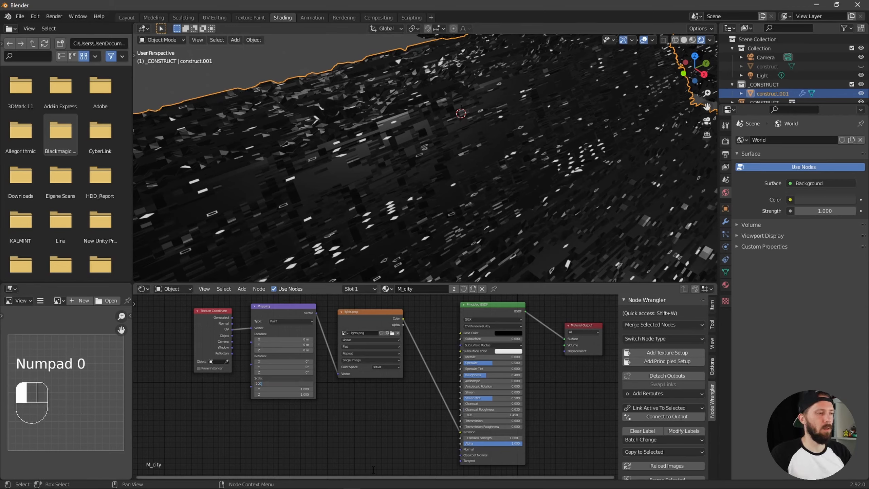
pyautogui.press('Tab')
pyautogui.write('100')
pyautogui.press('Return')
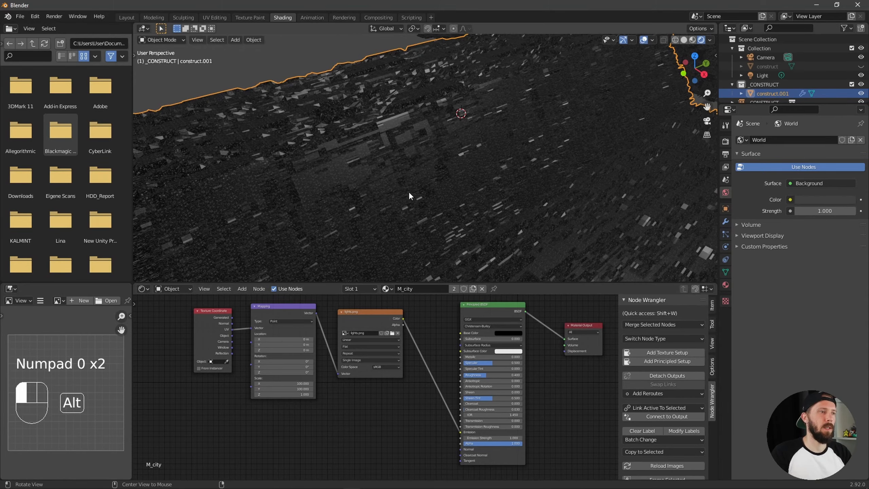
pyautogui.keyDown('ctrl'); pyautogui.keyDown('alt'); pyautogui.moveTo(408, 192); pyautogui.dragTo(493, 180); pyautogui.keyUp('alt'); pyautogui.keyUp('ctrl')
pyautogui.keyDown('alt'); pyautogui.moveTo(494, 180); pyautogui.dragTo(667, 136, button='middle'); pyautogui.keyUp('alt')
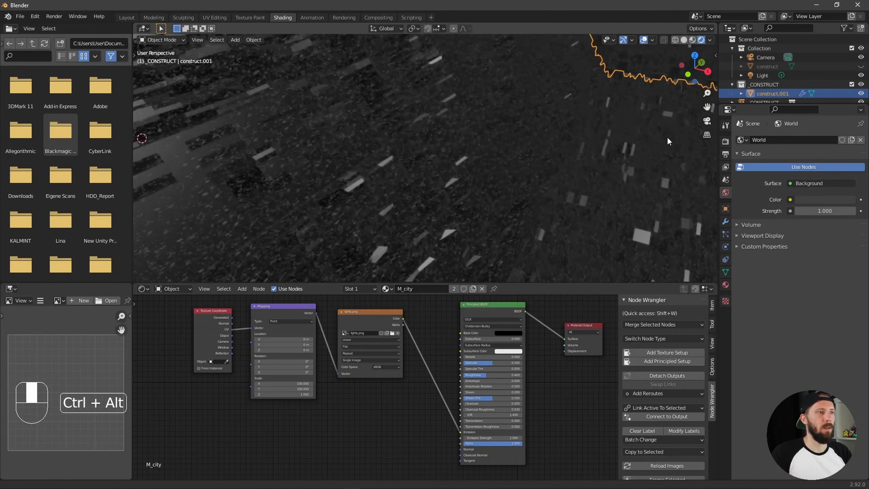
# Shift the texture nodes away from the shader and insert a ColorRamp between the lights texture and the Principled BSDF's Emission
pyautogui.moveTo(176, 300); pyautogui.dragTo(278, 349)
pyautogui.keyDown('alt'); pyautogui.moveTo(355, 325); pyautogui.dragTo(420, 318, button='middle'); pyautogui.keyUp('alt')
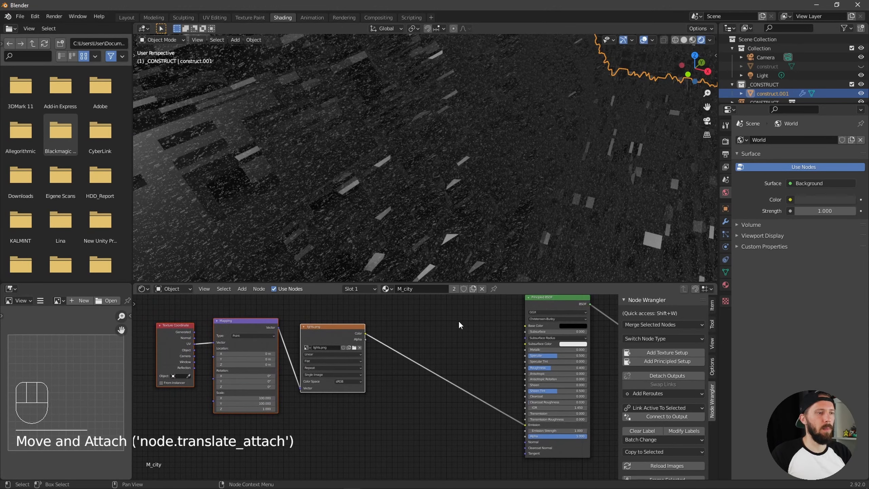
pyautogui.hotkey('shift', 'a')
pyautogui.click(440, 328)
pyautogui.write('ramp')
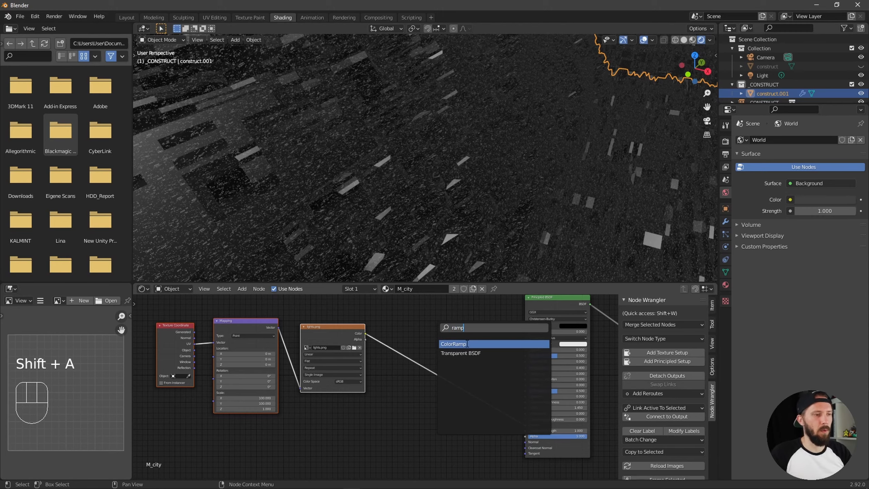
pyautogui.click(467, 344)
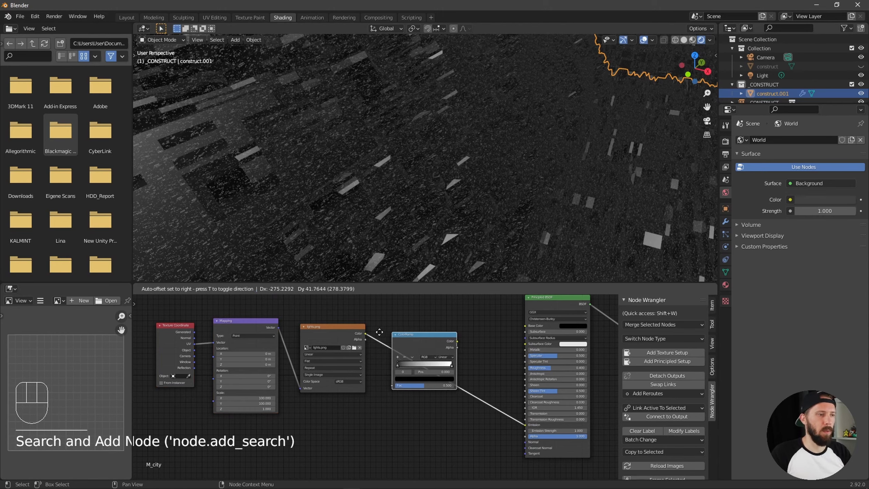
pyautogui.click(424, 341)
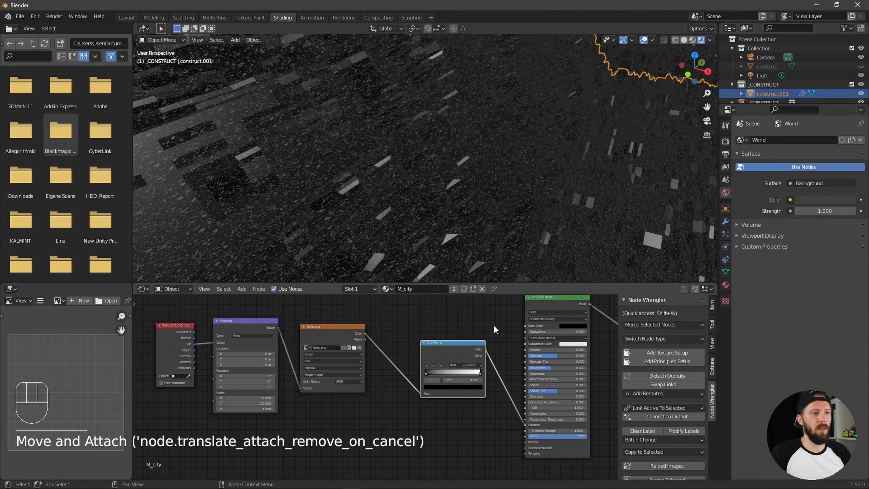
# Try raising the ColorRamp's black stop in stages to about 0.268 while checking the lights from several distances
pyautogui.keyDown('alt'); pyautogui.moveTo(466, 326); pyautogui.dragTo(432, 332, button='middle'); pyautogui.keyUp('alt')
pyautogui.keyDown('ctrl'); pyautogui.keyDown('alt'); pyautogui.moveTo(438, 412); pyautogui.dragTo(637, 372, button='middle'); pyautogui.keyUp('alt'); pyautogui.keyUp('ctrl')
pyautogui.moveTo(396, 380); pyautogui.dragTo(402, 379)
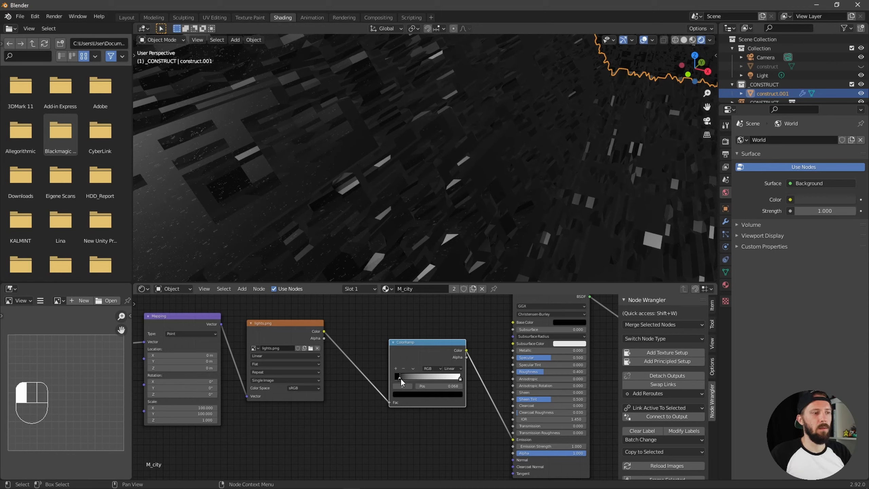
pyautogui.moveTo(401, 379); pyautogui.dragTo(401, 379)
pyautogui.keyDown('alt'); pyautogui.moveTo(438, 180); pyautogui.dragTo(462, 170, button='middle'); pyautogui.keyUp('alt')
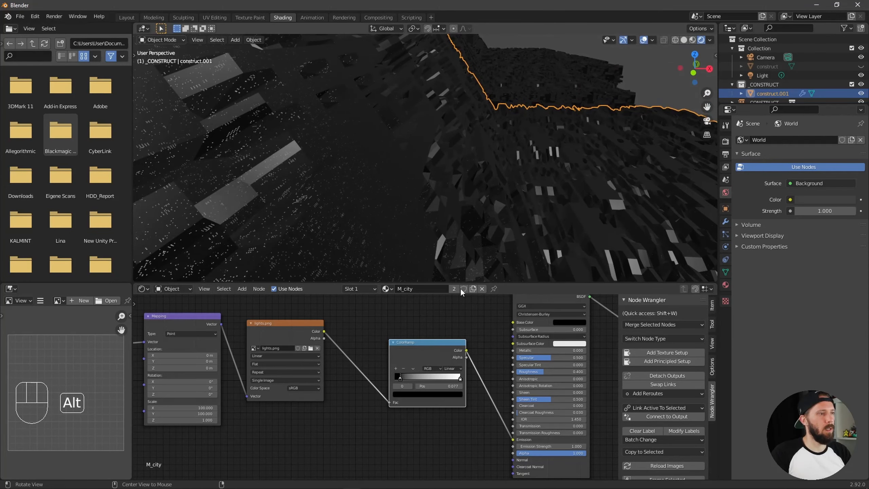
pyautogui.click(400, 376)
pyautogui.moveTo(403, 377); pyautogui.dragTo(402, 377)
pyautogui.keyDown('alt'); pyautogui.moveTo(458, 247); pyautogui.dragTo(526, 201, button='middle'); pyautogui.keyUp('alt')
pyautogui.moveTo(403, 379); pyautogui.dragTo(408, 379)
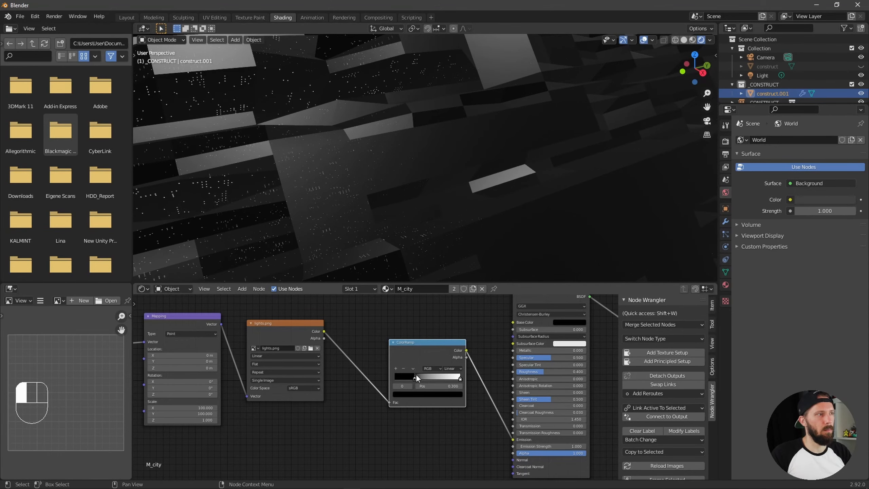
pyautogui.moveTo(417, 374); pyautogui.dragTo(413, 373)
pyautogui.keyDown('ctrl'); pyautogui.moveTo(549, 206); pyautogui.dragTo(519, 199, button='middle'); pyautogui.keyUp('ctrl')
pyautogui.keyDown('ctrl'); pyautogui.keyDown('alt'); pyautogui.moveTo(519, 199); pyautogui.dragTo(448, 201); pyautogui.keyUp('alt'); pyautogui.keyUp('ctrl')
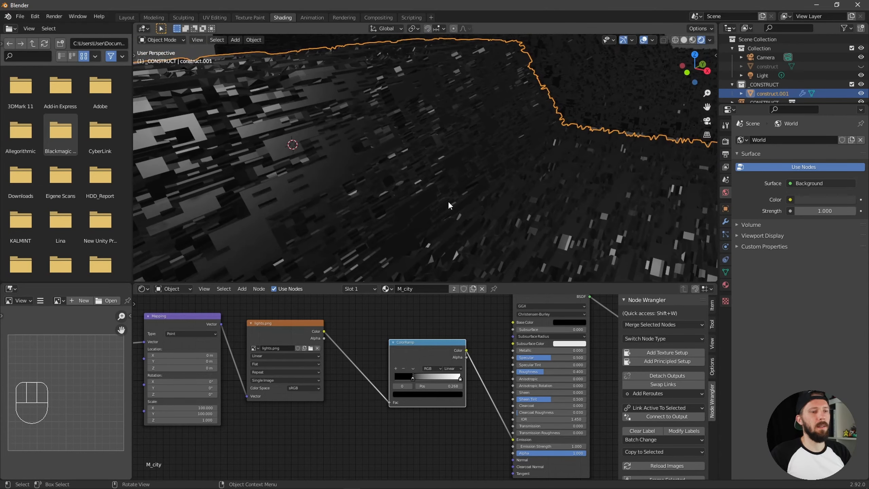
# Look through the camera, frame the foreground city and set the ColorRamp's black stop to about 0.059
pyautogui.press('KP_0')
pyautogui.hotkey('shift', 'alt')
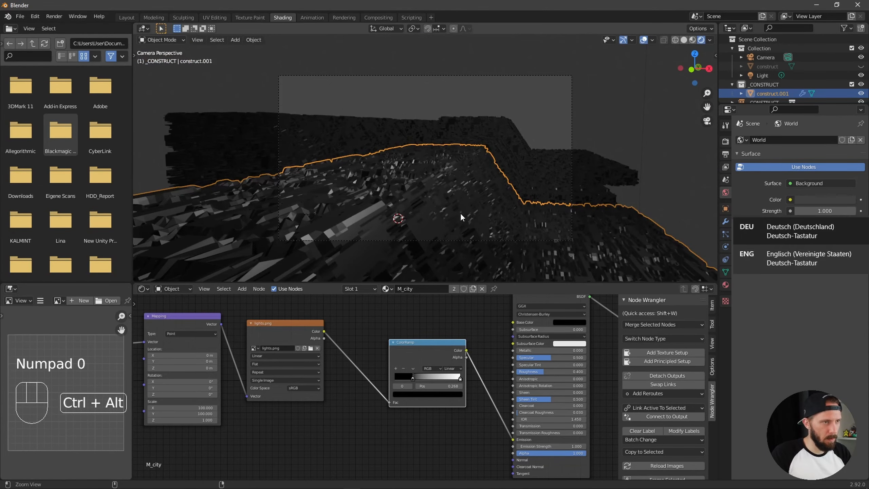
pyautogui.hotkey('shift', 'alt')
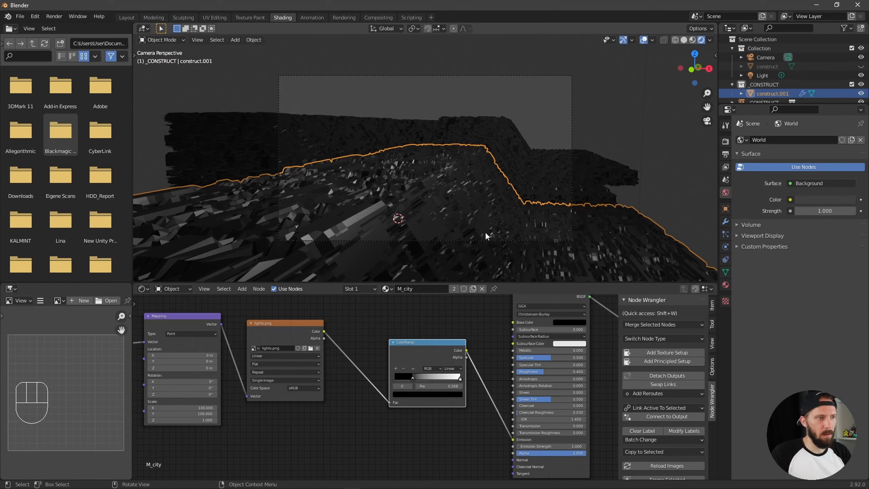
pyautogui.keyDown('ctrl'); pyautogui.keyDown('alt'); pyautogui.moveTo(497, 213); pyautogui.dragTo(521, 208); pyautogui.keyUp('alt'); pyautogui.keyUp('ctrl')
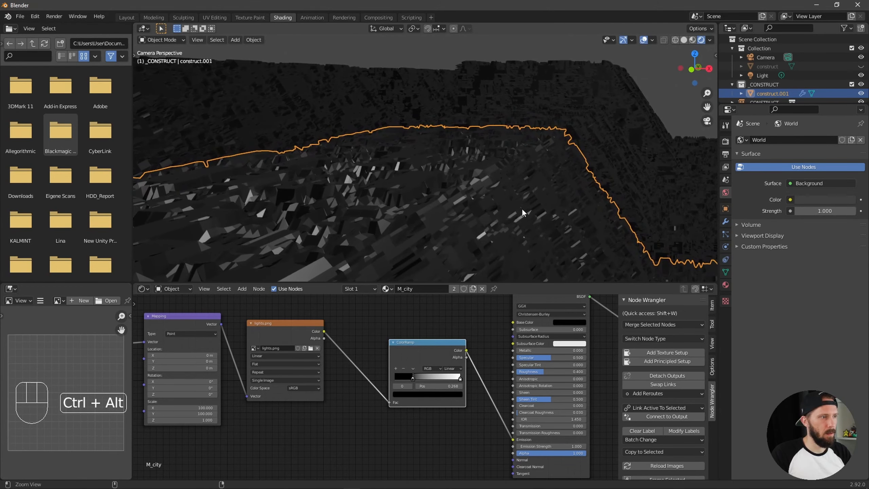
pyautogui.keyDown('alt'); pyautogui.keyDown('shift'); pyautogui.moveTo(477, 222); pyautogui.dragTo(451, 211, button='middle'); pyautogui.keyUp('shift'); pyautogui.keyUp('alt')
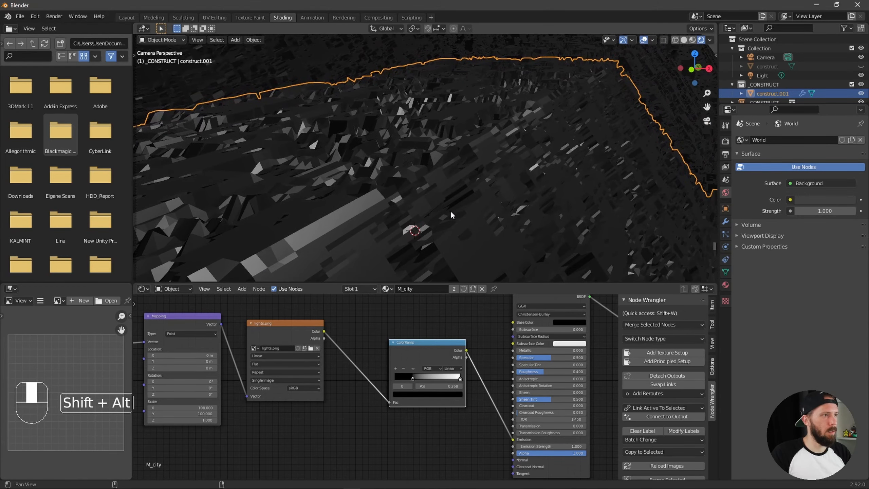
pyautogui.moveTo(413, 378); pyautogui.dragTo(398, 382)
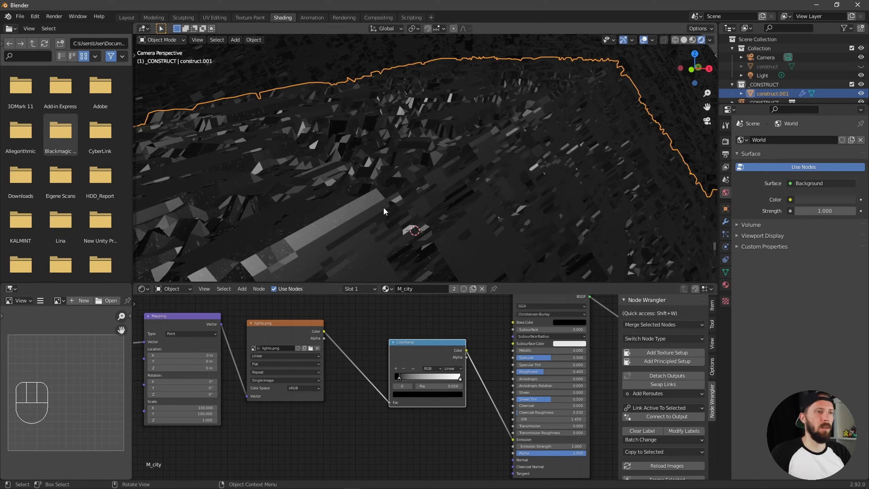
# Set the viewport shading to Rendered, reframe the camera view and reselect the foreground city surface
pyautogui.keyDown('ctrl'); pyautogui.moveTo(489, 319); pyautogui.dragTo(572, 304, button='middle'); pyautogui.keyUp('ctrl')
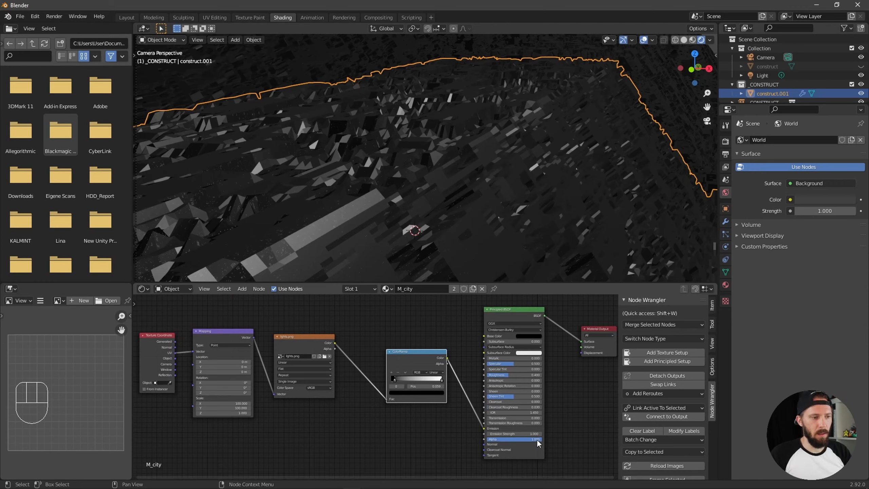
pyautogui.press('z')
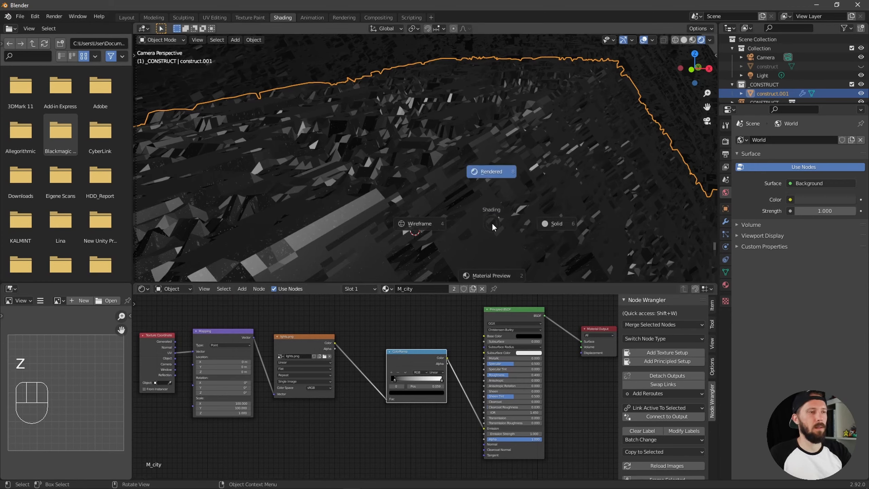
pyautogui.click(495, 172)
pyautogui.keyDown('ctrl'); pyautogui.keyDown('alt'); pyautogui.moveTo(539, 187); pyautogui.dragTo(494, 217, button='middle'); pyautogui.keyUp('alt'); pyautogui.keyUp('ctrl')
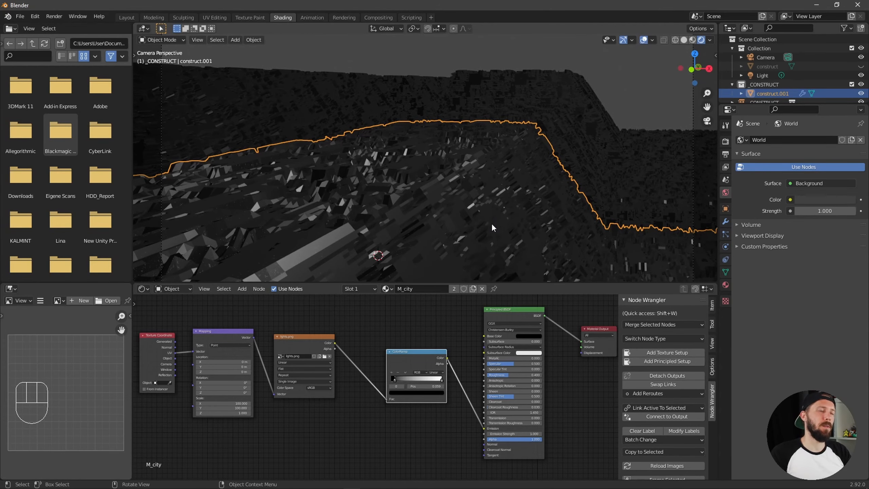
pyautogui.click(507, 210)
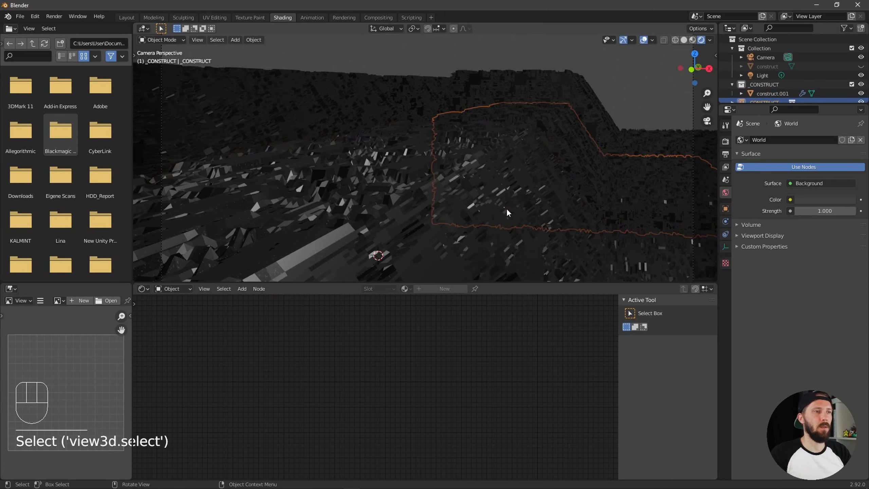
pyautogui.click(484, 228)
# Enable Ambient Occlusion, Bloom and Screen Space Reflections in the Eevee render settings
pyautogui.click(726, 141)
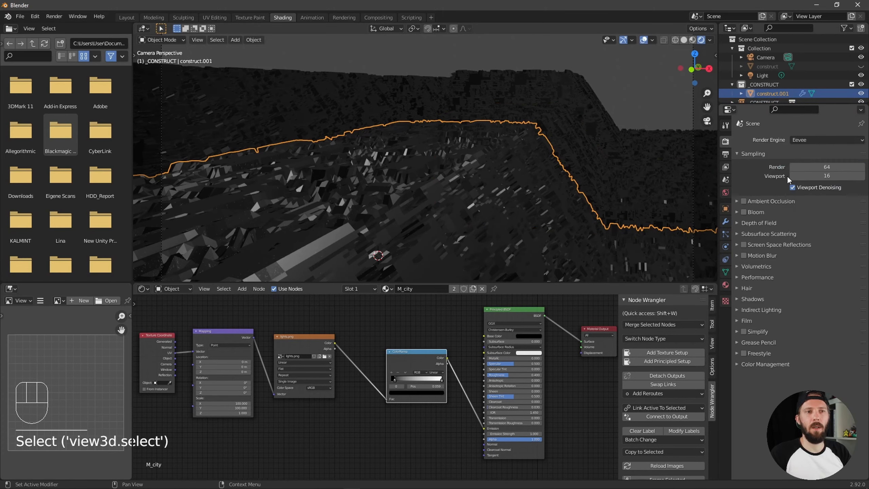
pyautogui.click(743, 200)
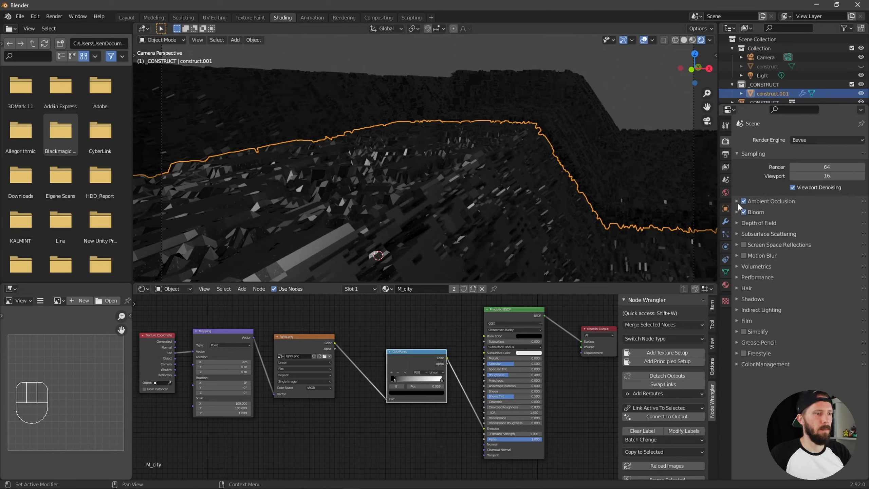
pyautogui.click(743, 245)
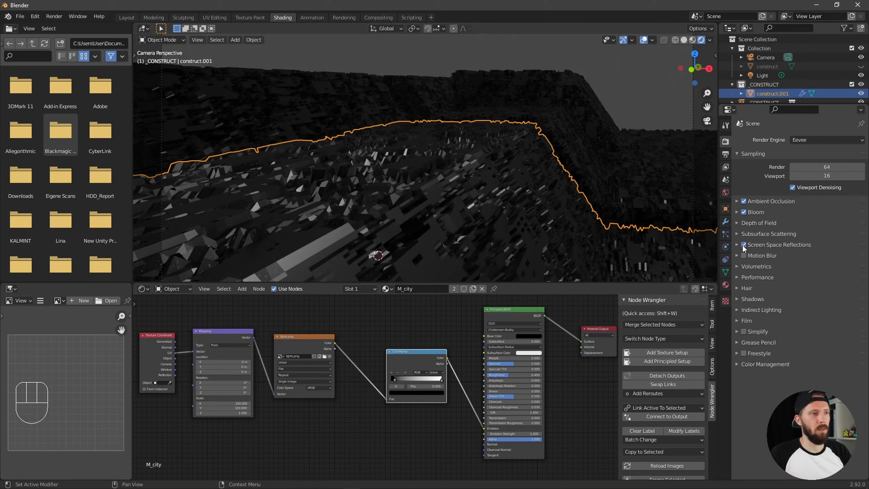
# Compare the view with and without Screen Space Reflections, disable Half Res Trace and raise Trace Precision to 1.000
pyautogui.click(736, 245)
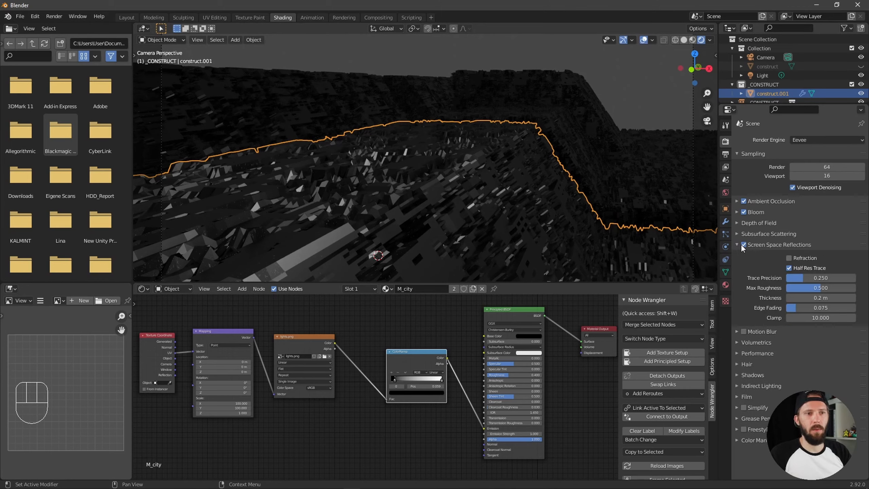
pyautogui.click(743, 244)
pyautogui.click(744, 244)
pyautogui.click(744, 243)
pyautogui.click(744, 243)
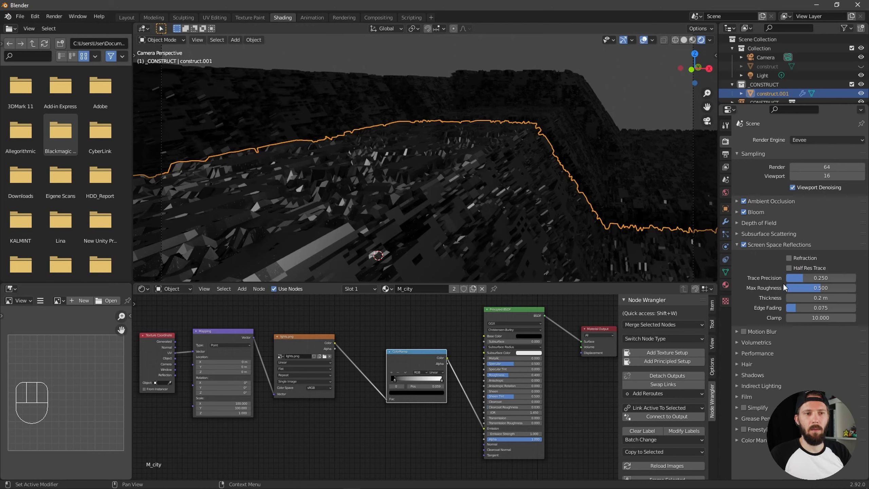
pyautogui.click(789, 268)
pyautogui.moveTo(801, 276); pyautogui.dragTo(857, 277)
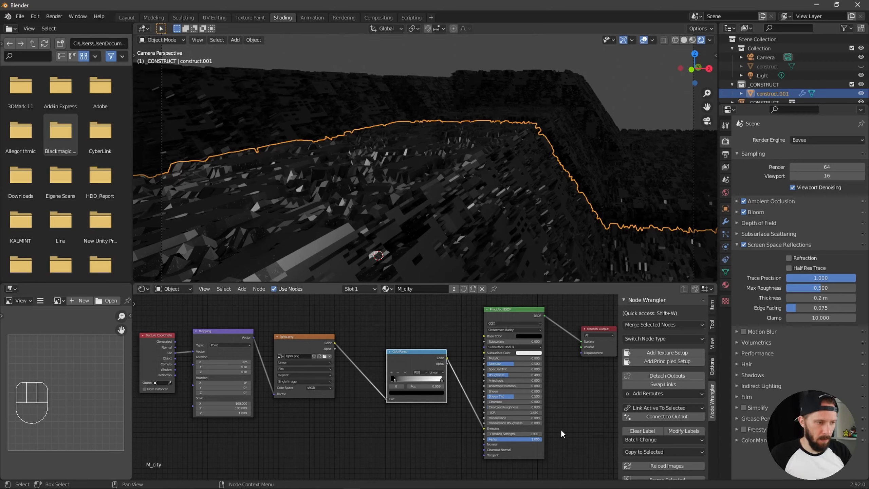
# Try an Emission Strength of 20 on the Principled BSDF of the M_city material
pyautogui.click(538, 434)
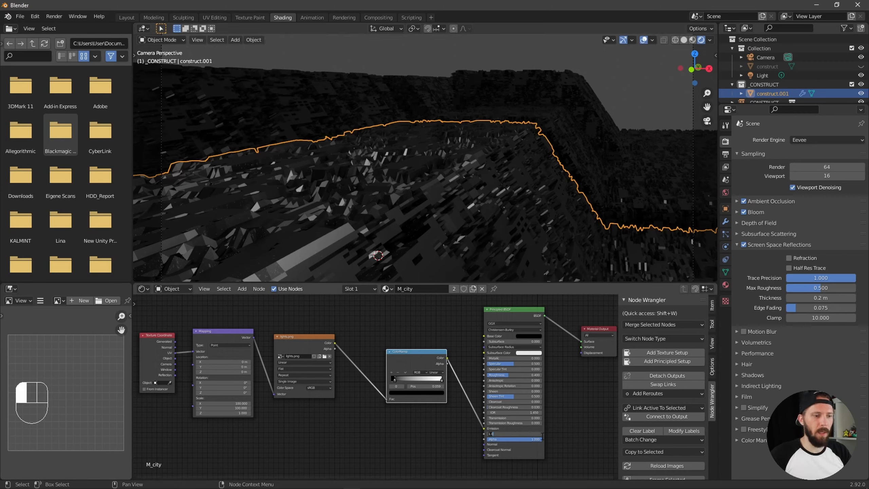
pyautogui.write('20')
pyautogui.press('Return')
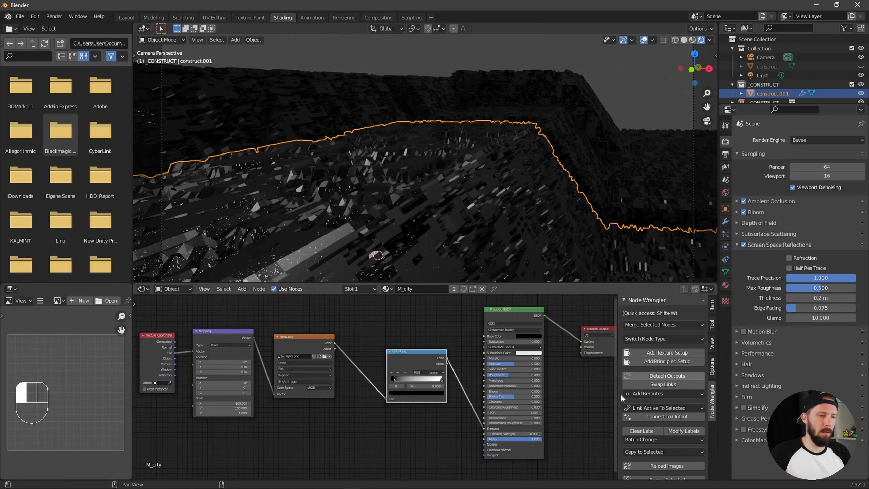
pyautogui.click(539, 433)
pyautogui.click(567, 434)
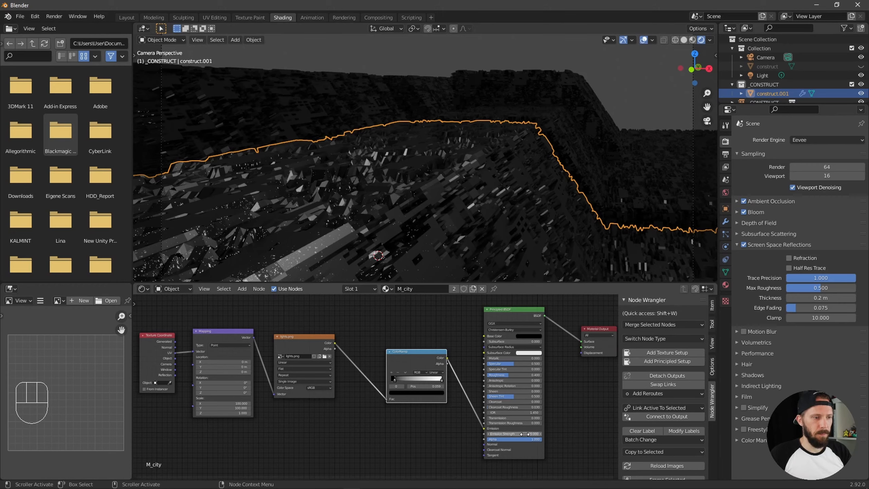
# Set the Principled BSDF's Emission Strength to 10 and shift the ColorRamp's black stop to about 0.177
pyautogui.click(533, 435)
pyautogui.write('10')
pyautogui.press('Return')
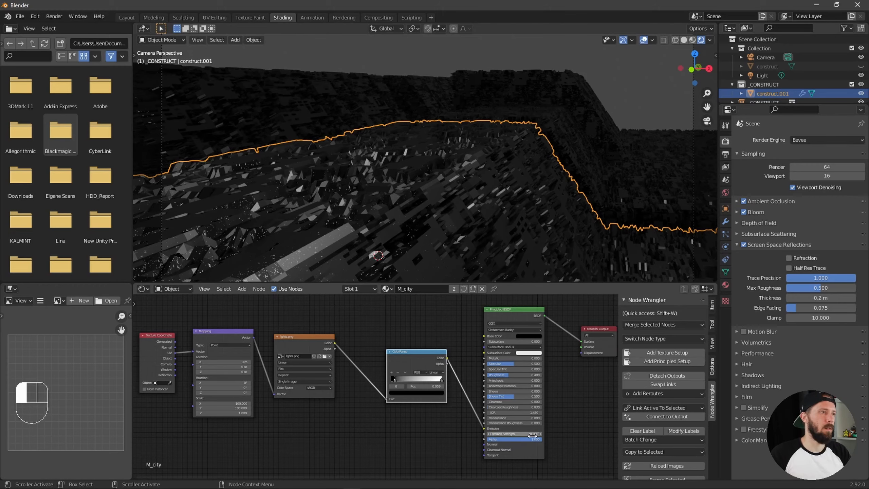
pyautogui.keyDown('ctrl'); pyautogui.keyDown('alt'); pyautogui.moveTo(502, 219); pyautogui.dragTo(565, 193, button='middle'); pyautogui.keyUp('alt'); pyautogui.keyUp('ctrl')
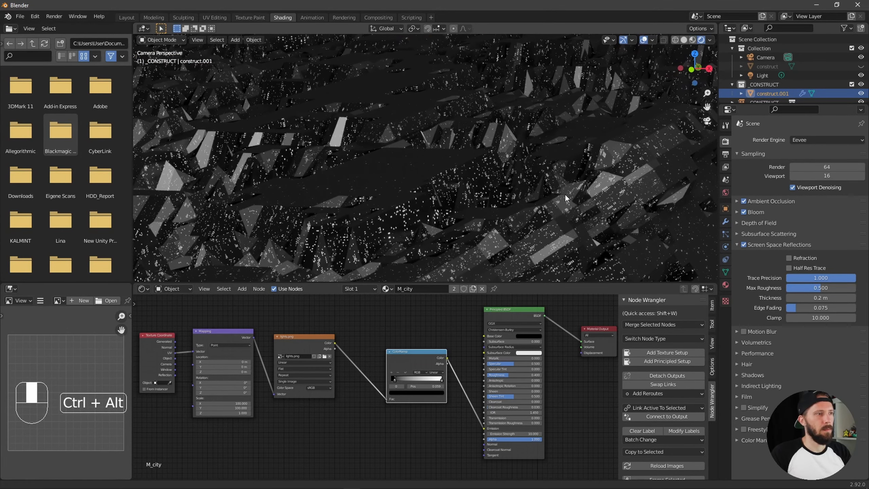
pyautogui.moveTo(395, 380); pyautogui.dragTo(399, 380)
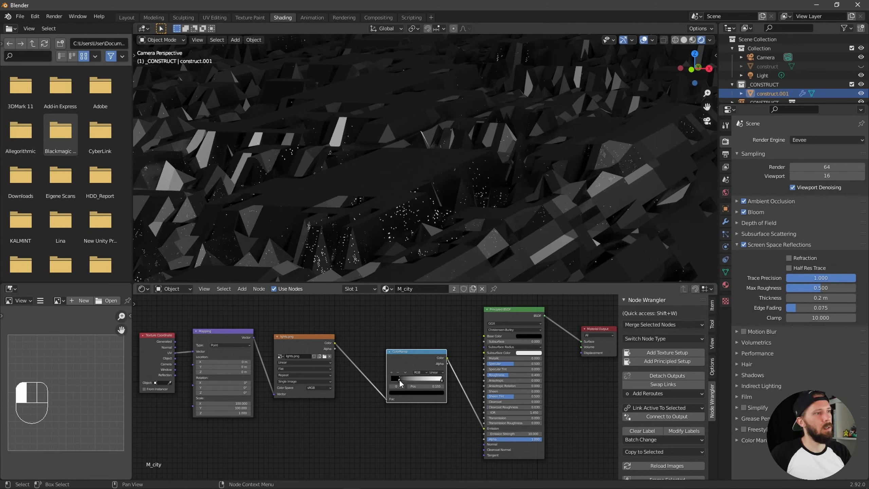
pyautogui.moveTo(398, 379); pyautogui.dragTo(399, 381)
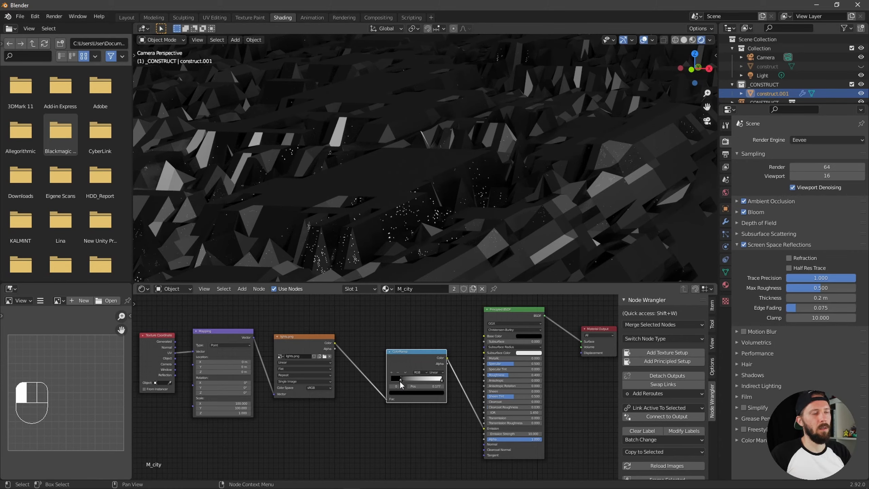
# Return to the camera framing and move the lights.png texture nodes and their ColorRamp farther from the Principled BSDF
pyautogui.keyDown('ctrl'); pyautogui.keyDown('alt'); pyautogui.moveTo(519, 211); pyautogui.dragTo(388, 336, button='middle'); pyautogui.keyUp('alt'); pyautogui.keyUp('ctrl')
pyautogui.moveTo(170, 310); pyautogui.dragTo(419, 376)
pyautogui.moveTo(394, 350); pyautogui.dragTo(352, 349)
pyautogui.moveTo(166, 315); pyautogui.dragTo(479, 376)
pyautogui.moveTo(411, 352); pyautogui.dragTo(400, 352)
pyautogui.moveTo(163, 318); pyautogui.dragTo(428, 386)
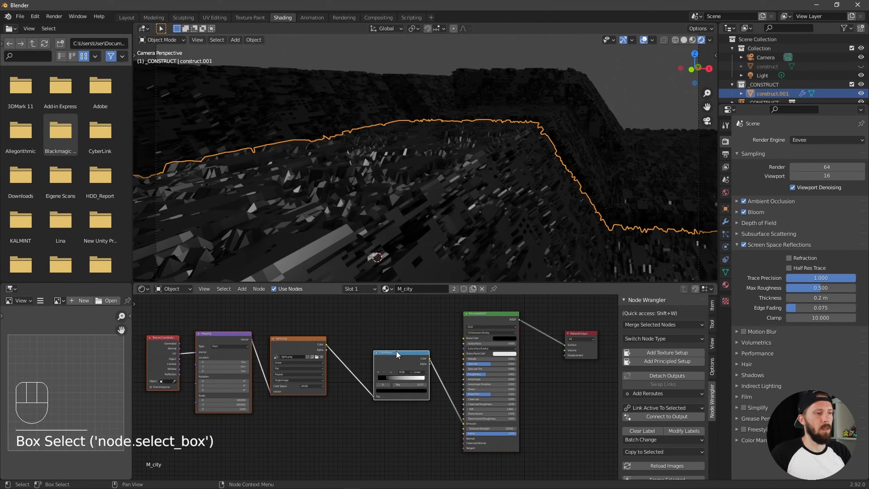
pyautogui.moveTo(396, 351); pyautogui.dragTo(368, 351)
pyautogui.keyDown('ctrl'); pyautogui.keyDown('alt'); pyautogui.moveTo(452, 333); pyautogui.dragTo(518, 337, button='middle'); pyautogui.keyUp('alt'); pyautogui.keyUp('ctrl')
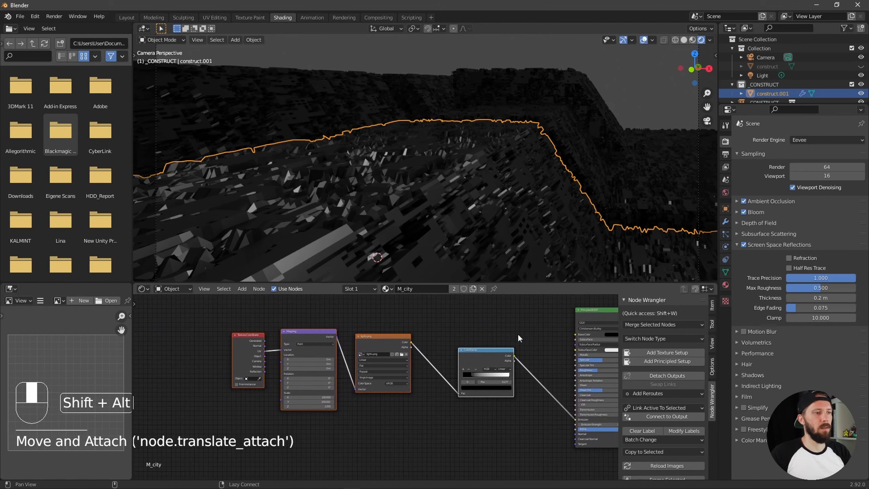
# Move the Texture Coordinate, Mapping and lights.png nodes slightly farther away from the ColorRamp
pyautogui.keyDown('alt'); pyautogui.keyDown('shift'); pyautogui.moveTo(512, 413); pyautogui.dragTo(497, 400, button='middle'); pyautogui.keyUp('shift'); pyautogui.keyUp('alt')
pyautogui.keyDown('ctrl'); pyautogui.keyDown('alt'); pyautogui.moveTo(493, 402); pyautogui.dragTo(346, 404, button='middle'); pyautogui.keyUp('alt'); pyautogui.keyUp('ctrl')
pyautogui.moveTo(272, 307); pyautogui.dragTo(416, 402)
pyautogui.moveTo(247, 317); pyautogui.dragTo(393, 378)
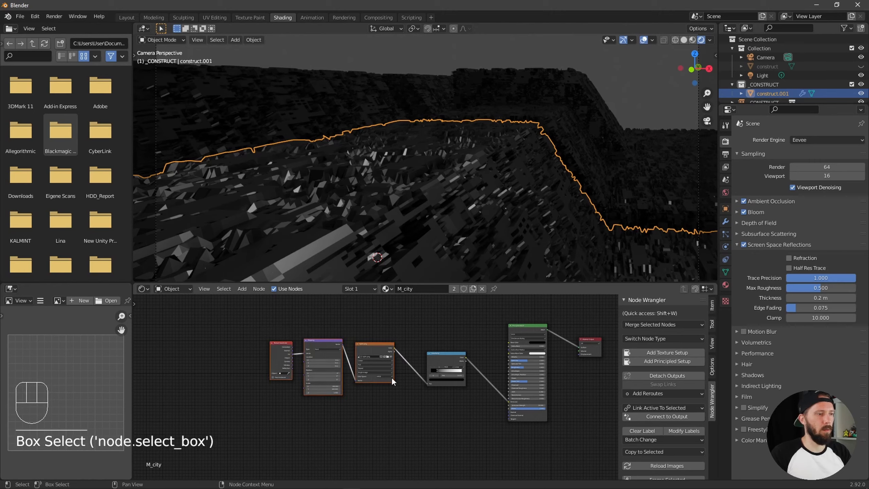
pyautogui.moveTo(375, 345); pyautogui.dragTo(367, 344)
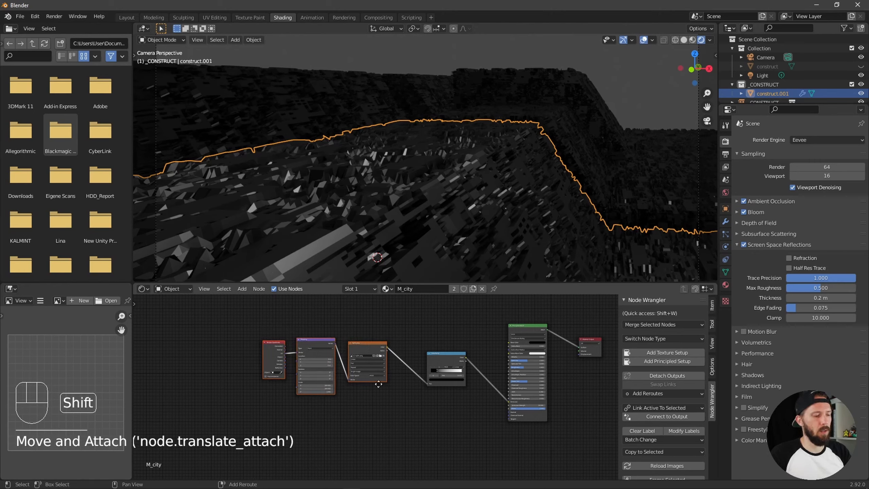
# Duplicate the Texture Coordinate, Mapping and image texture nodes below the originals and load lights02.png into the copied texture
pyautogui.hotkey('shift', 'd')
pyautogui.keyDown('alt'); pyautogui.moveTo(415, 447); pyautogui.dragTo(525, 354, button='middle'); pyautogui.keyUp('alt')
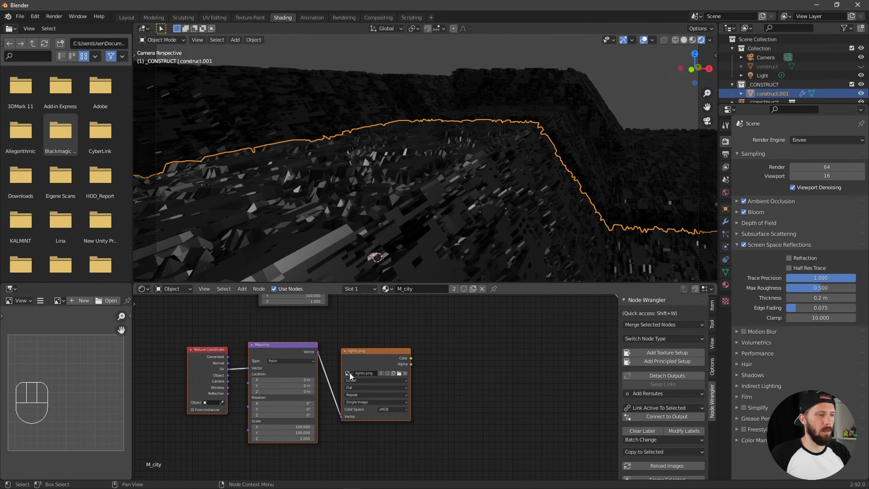
pyautogui.click(399, 373)
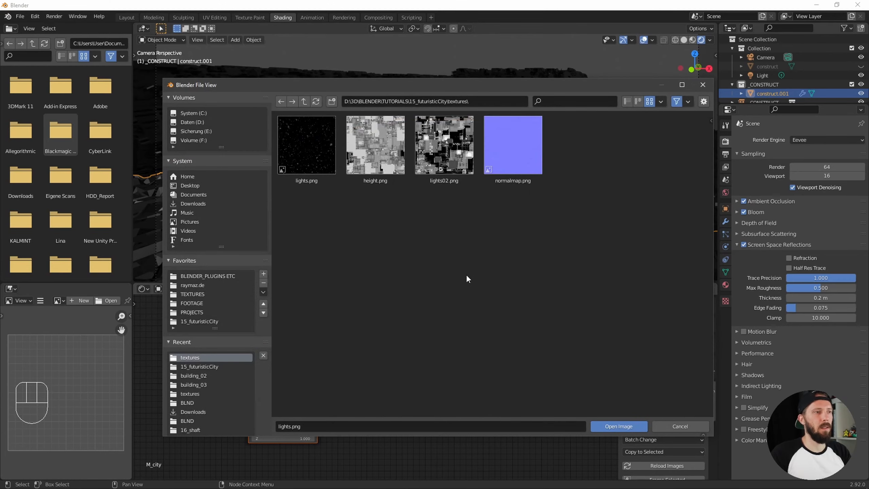
pyautogui.doubleClick(446, 150)
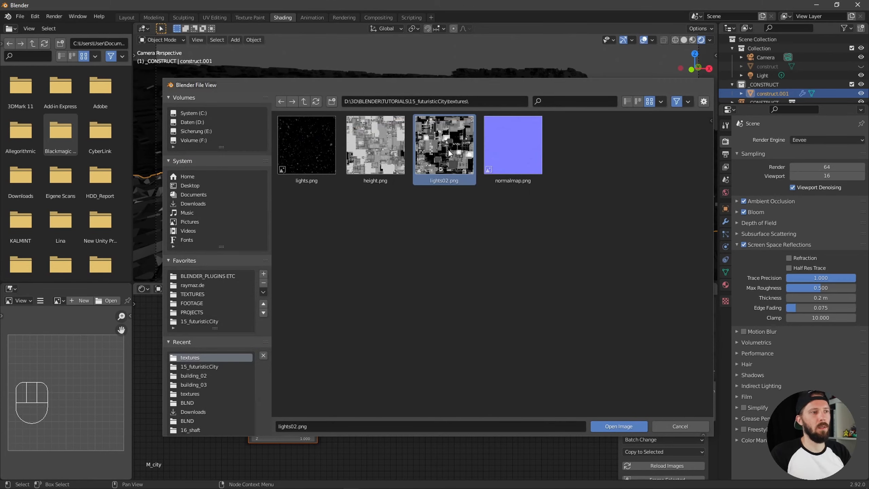
pyautogui.keyDown('ctrl'); pyautogui.keyDown('alt'); pyautogui.moveTo(512, 370); pyautogui.dragTo(439, 387, button='middle'); pyautogui.keyUp('alt'); pyautogui.keyUp('ctrl')
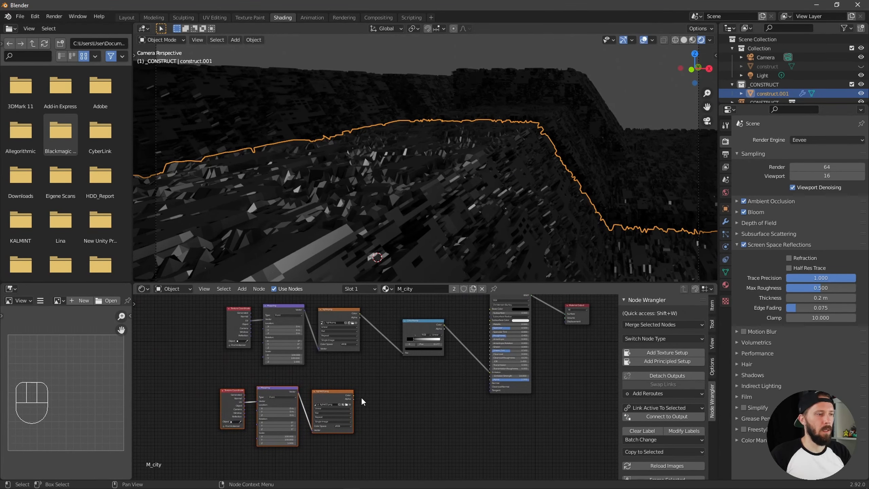
# Connect the lights02.png colour output to the Principled BSDF's Emission and set the duplicated Mapping's X and Y scale to 5
pyautogui.moveTo(353, 395); pyautogui.dragTo(491, 372)
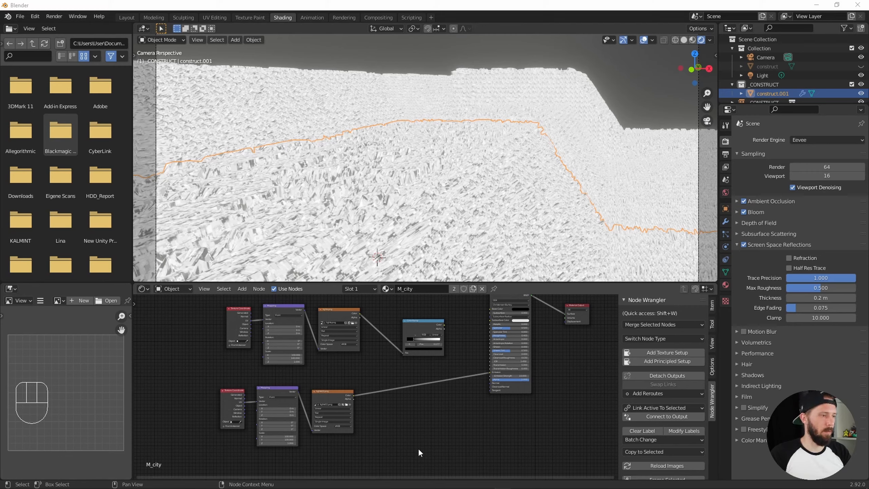
pyautogui.click(278, 437)
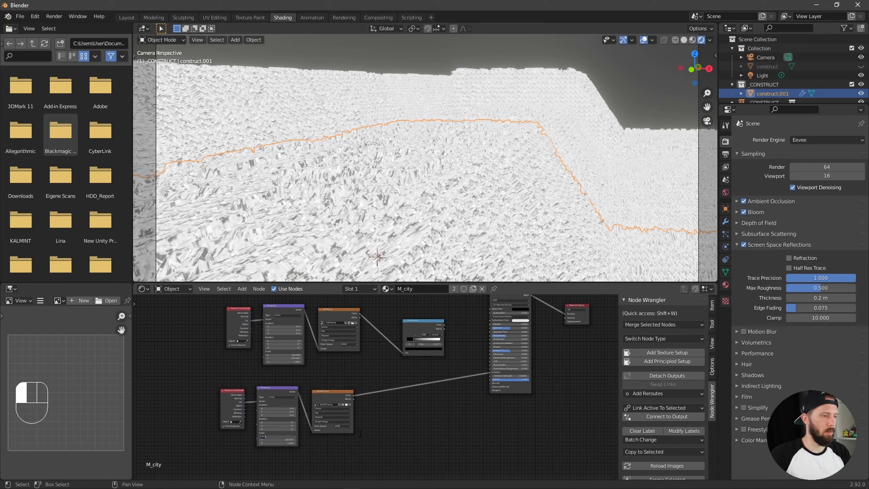
pyautogui.write('5')
pyautogui.press('Return')
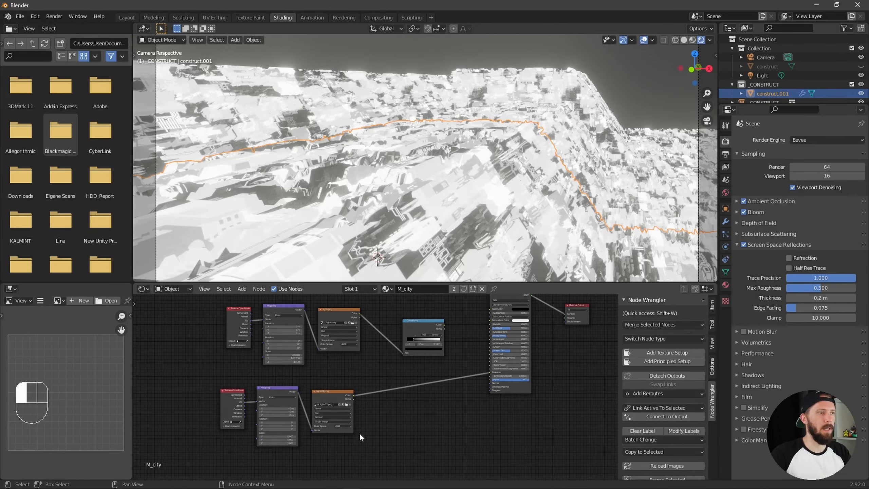
# Insert a new ColorRamp on the link between the lights02.png texture and the Principled BSDF's Emission
pyautogui.click(435, 411)
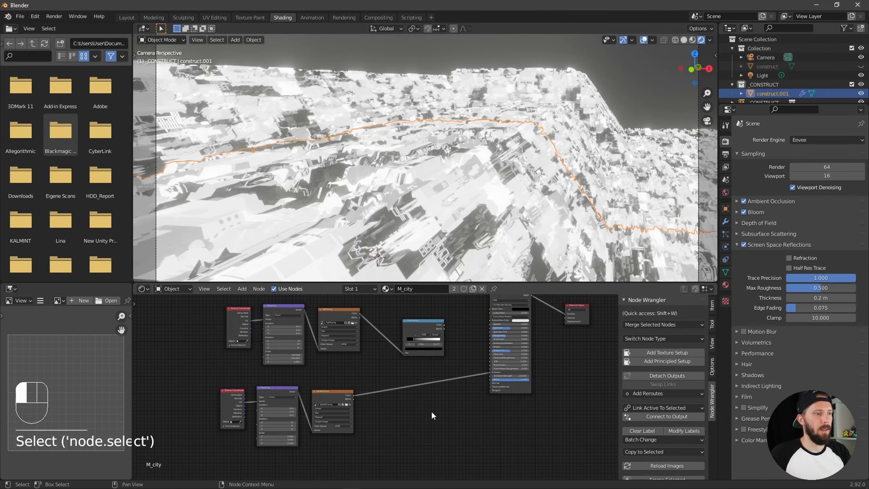
pyautogui.hotkey('shift', 'a')
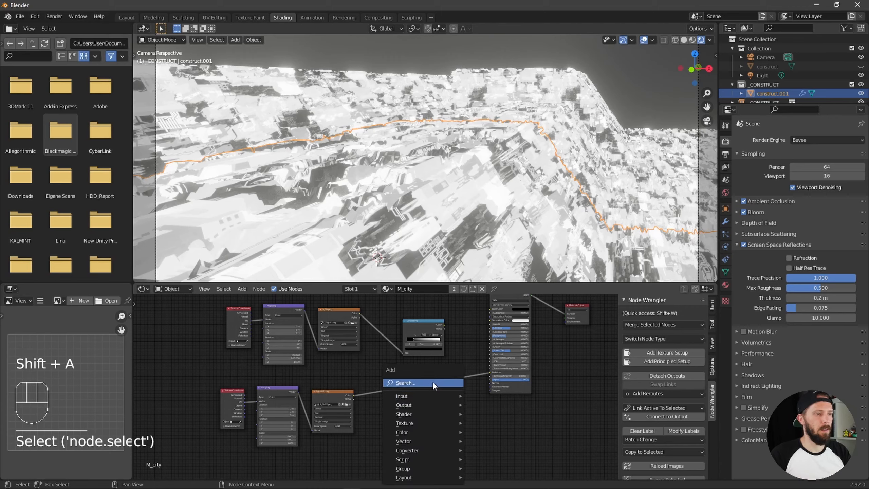
pyautogui.click(435, 384)
pyautogui.write('ramp')
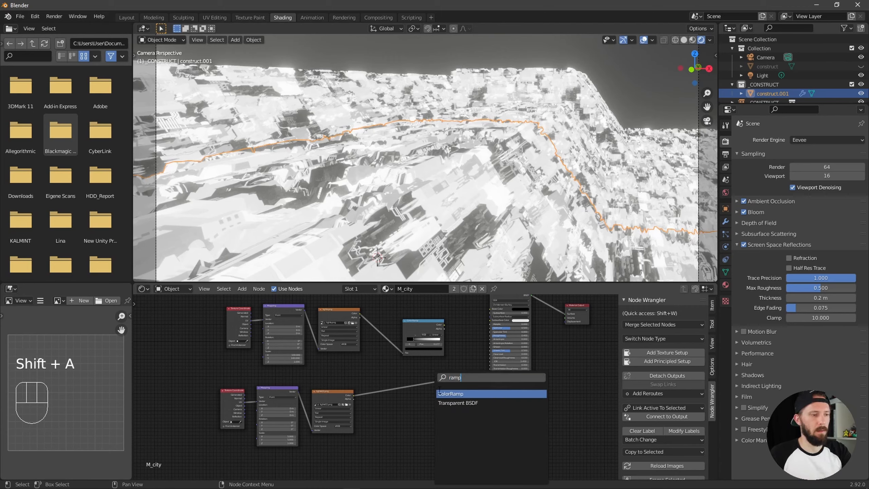
pyautogui.click(443, 394)
pyautogui.click(427, 406)
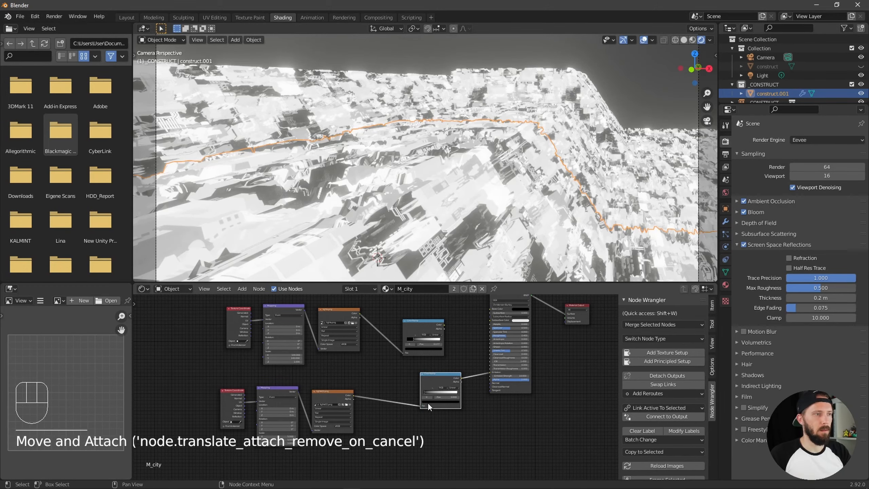
# Move the new ColorRamp's black stop to about 0.641 and nudge the node closer to the Principled BSDF
pyautogui.keyDown('ctrl'); pyautogui.keyDown('alt'); pyautogui.moveTo(465, 394); pyautogui.dragTo(515, 439, button='middle'); pyautogui.keyUp('alt'); pyautogui.keyUp('ctrl')
pyautogui.moveTo(387, 409); pyautogui.dragTo(441, 409)
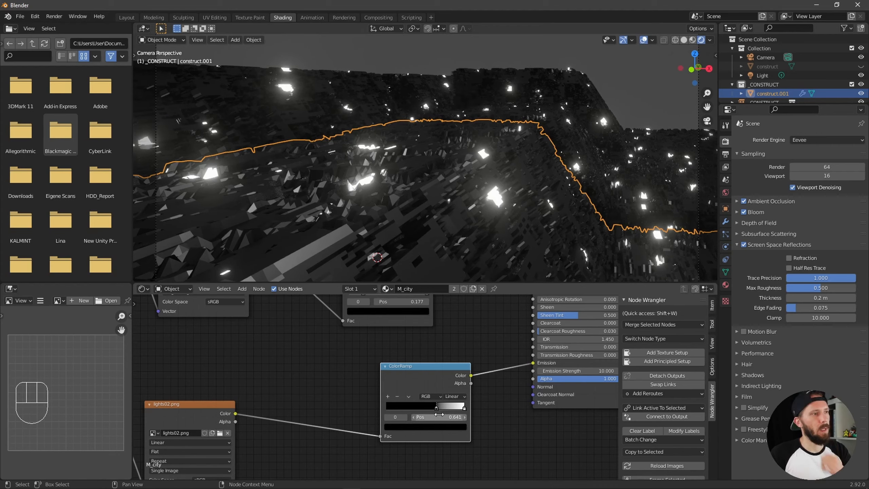
pyautogui.moveTo(442, 373); pyautogui.dragTo(449, 376)
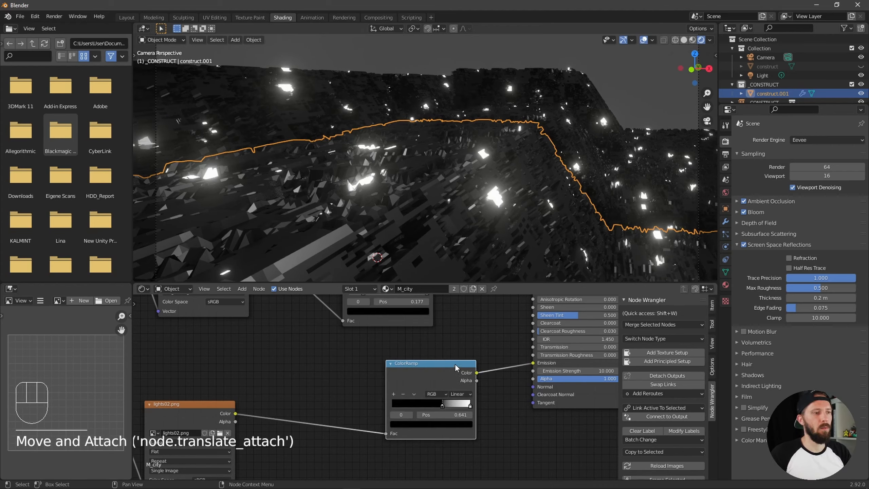
pyautogui.click(458, 369)
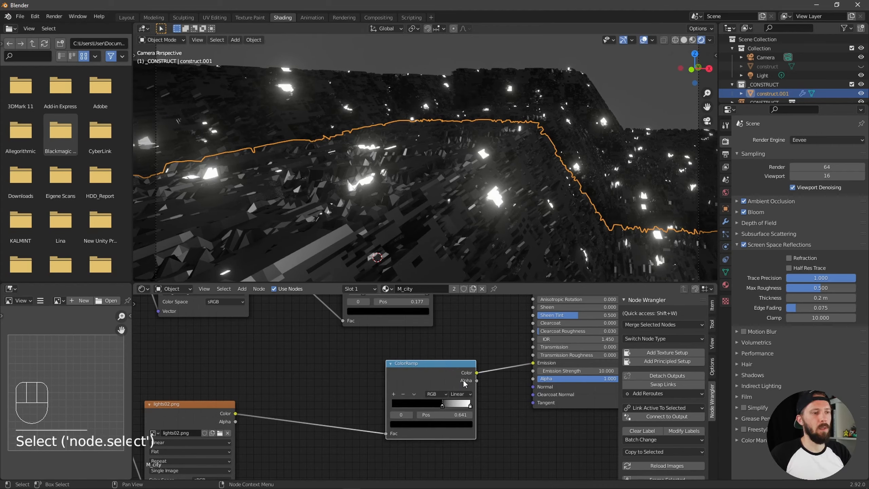
# Change the new ColorRamp's white stop to a warm orange with hue about 0.058 and saturation about 0.815
pyautogui.click(470, 406)
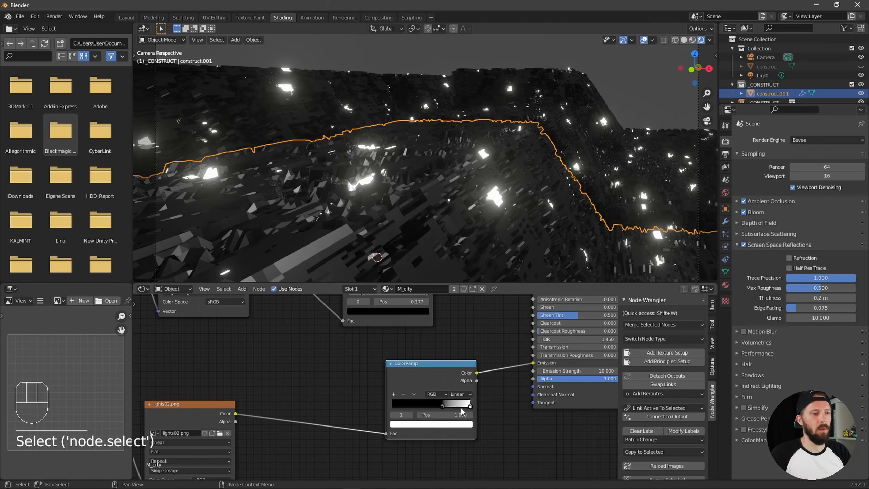
pyautogui.click(453, 425)
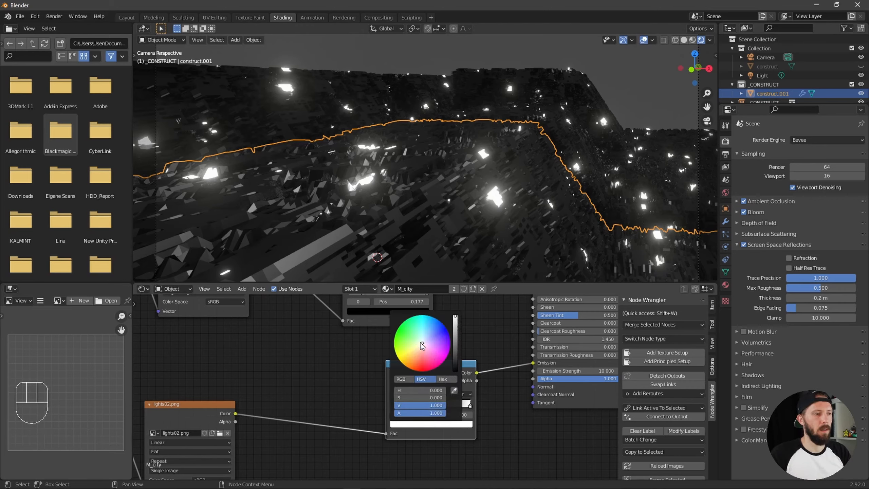
pyautogui.moveTo(421, 342); pyautogui.dragTo(414, 357)
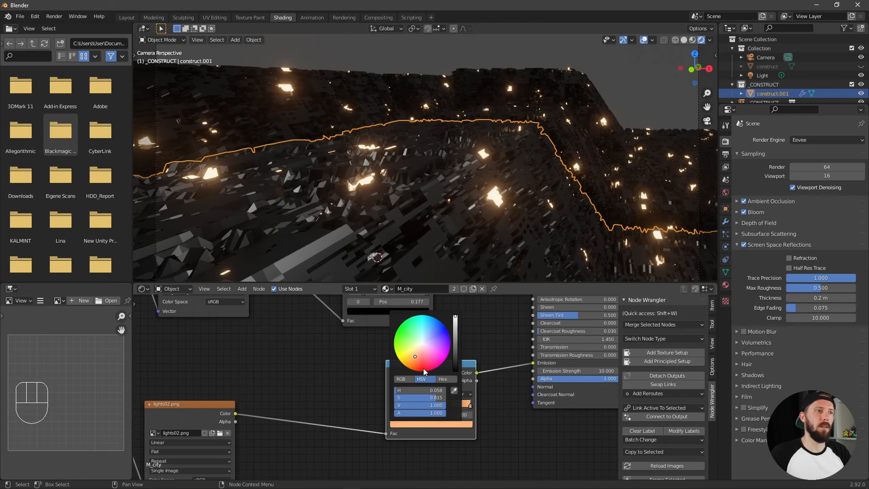
pyautogui.click(497, 429)
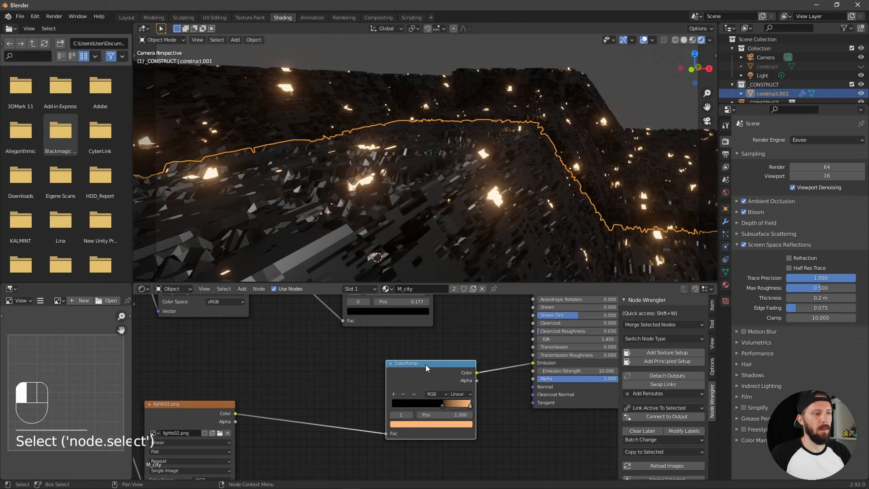
# Make room beside the ColorRamps and insert a MixRGB node between the orange ColorRamp and the Principled BSDF's Emission
pyautogui.moveTo(425, 364); pyautogui.dragTo(364, 381)
pyautogui.keyDown('alt'); pyautogui.moveTo(453, 366); pyautogui.dragTo(460, 332, button='middle'); pyautogui.keyUp('alt')
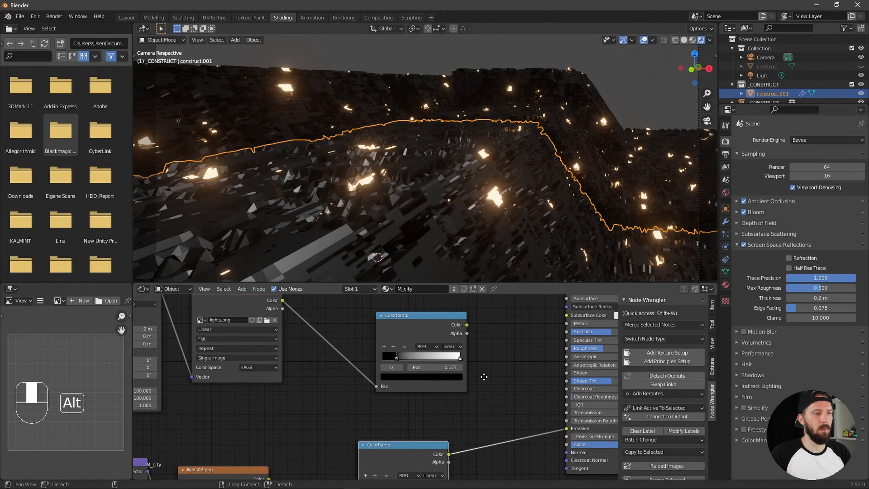
pyautogui.keyDown('alt'); pyautogui.moveTo(483, 376); pyautogui.dragTo(448, 372, button='middle'); pyautogui.keyUp('alt')
pyautogui.keyDown('ctrl'); pyautogui.moveTo(376, 406); pyautogui.dragTo(446, 385, button='middle'); pyautogui.keyUp('ctrl')
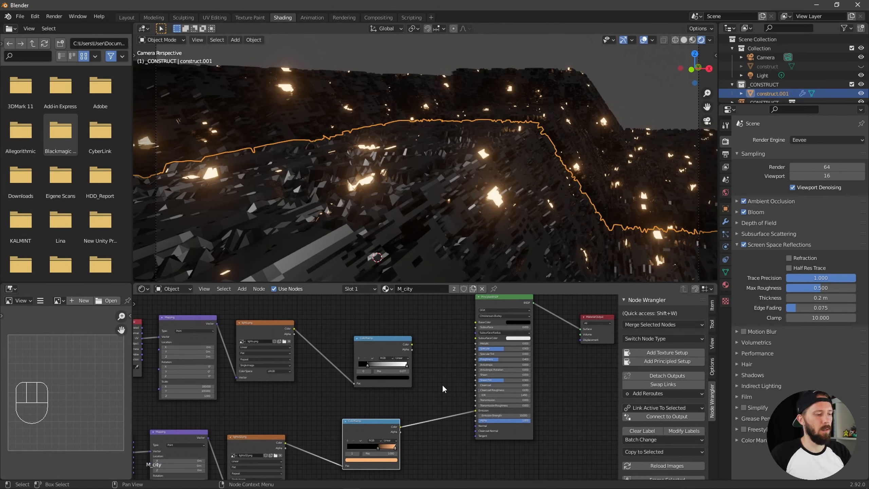
pyautogui.hotkey('shift', 'a')
pyautogui.write('rgb')
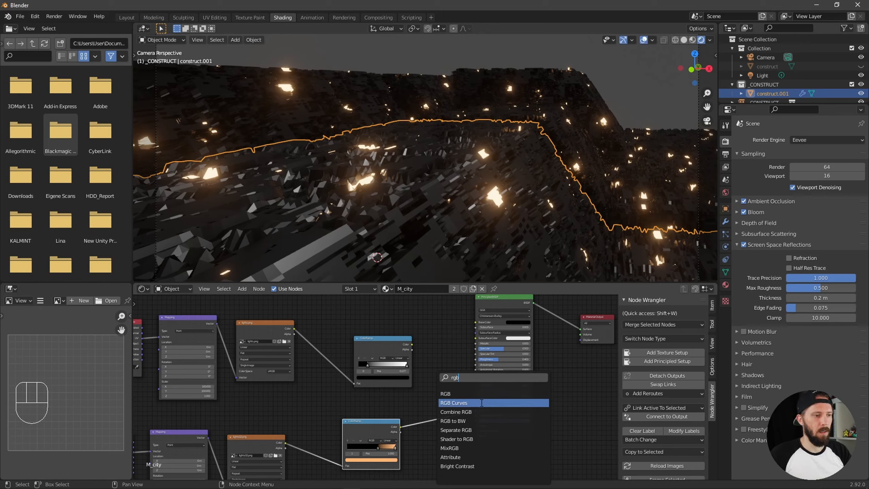
pyautogui.click(479, 447)
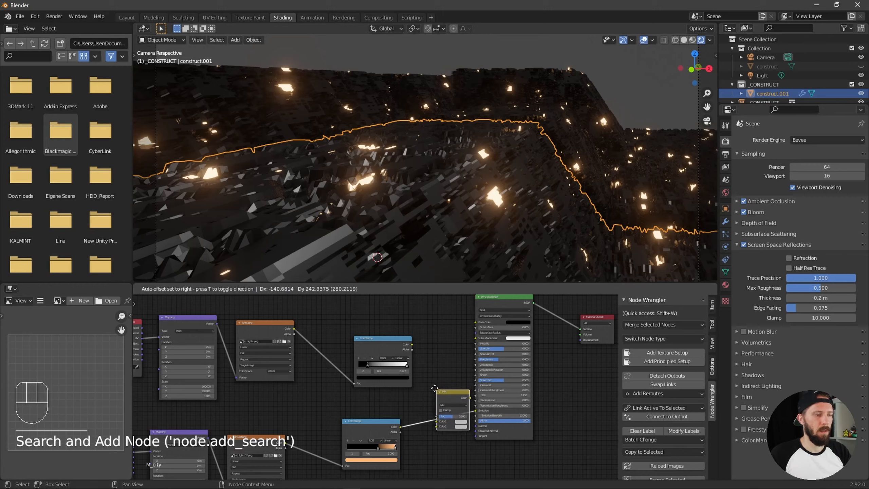
pyautogui.click(434, 388)
# Link the lights.png ColorRamp into the MixRGB node's Color2 and set the node's blend mode to Add
pyautogui.keyDown('alt'); pyautogui.moveTo(454, 362); pyautogui.dragTo(489, 337, button='middle'); pyautogui.keyUp('alt')
pyautogui.moveTo(462, 322); pyautogui.dragTo(479, 410)
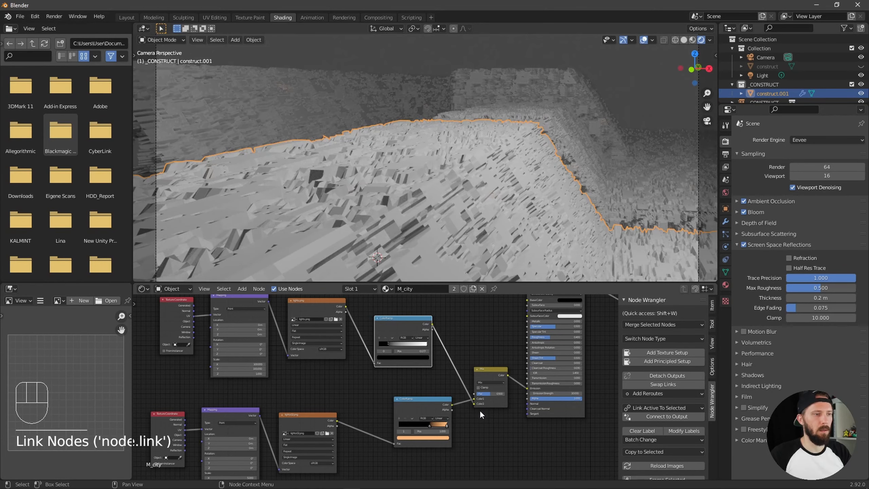
pyautogui.click(495, 381)
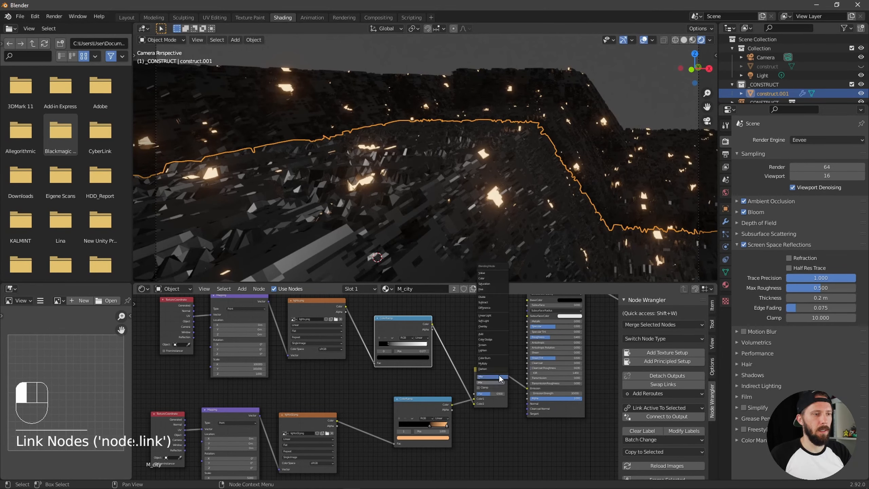
pyautogui.click(486, 336)
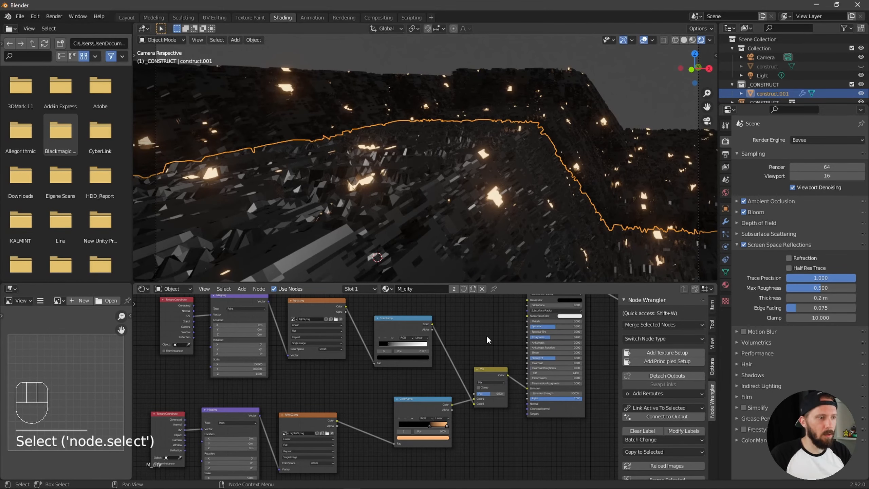
pyautogui.keyDown('ctrl'); pyautogui.keyDown('alt'); pyautogui.moveTo(486, 336); pyautogui.dragTo(476, 404, button='middle'); pyautogui.keyUp('alt'); pyautogui.keyUp('ctrl')
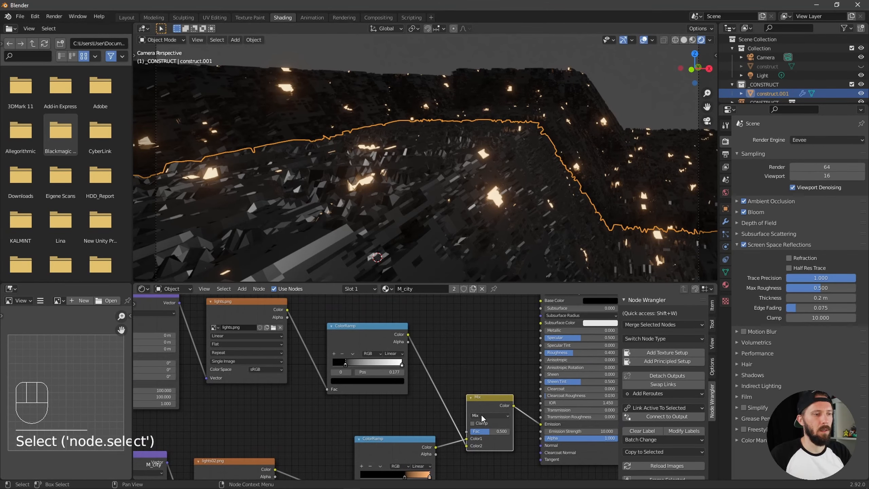
pyautogui.click(482, 414)
pyautogui.click(485, 347)
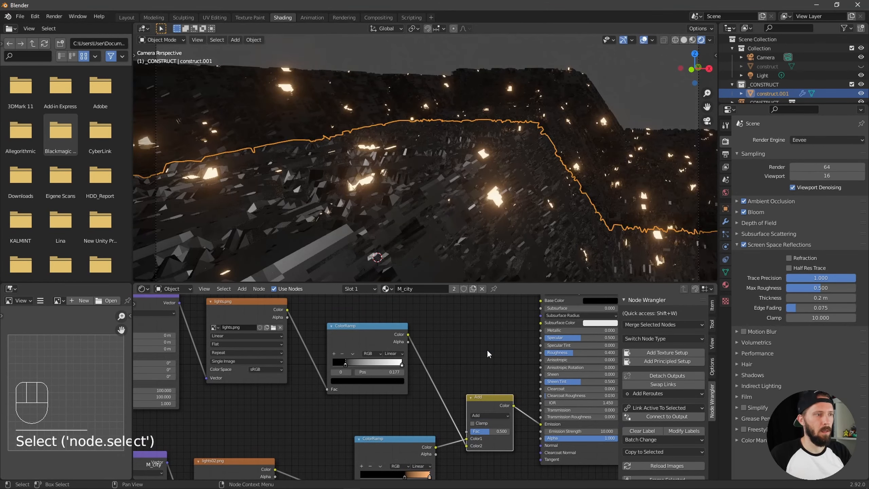
# Change the white stop of the lights.png ColorRamp to a warm orange
pyautogui.keyDown('ctrl'); pyautogui.keyDown('alt'); pyautogui.moveTo(412, 227); pyautogui.dragTo(364, 225, button='middle'); pyautogui.keyUp('alt'); pyautogui.keyUp('ctrl')
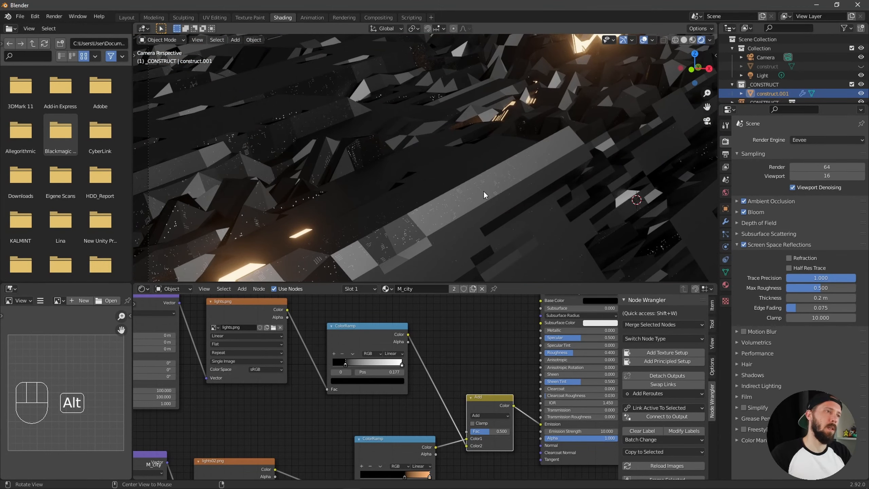
pyautogui.keyDown('alt'); pyautogui.keyDown('shift'); pyautogui.moveTo(483, 190); pyautogui.dragTo(401, 249, button='middle'); pyautogui.keyUp('shift'); pyautogui.keyUp('alt')
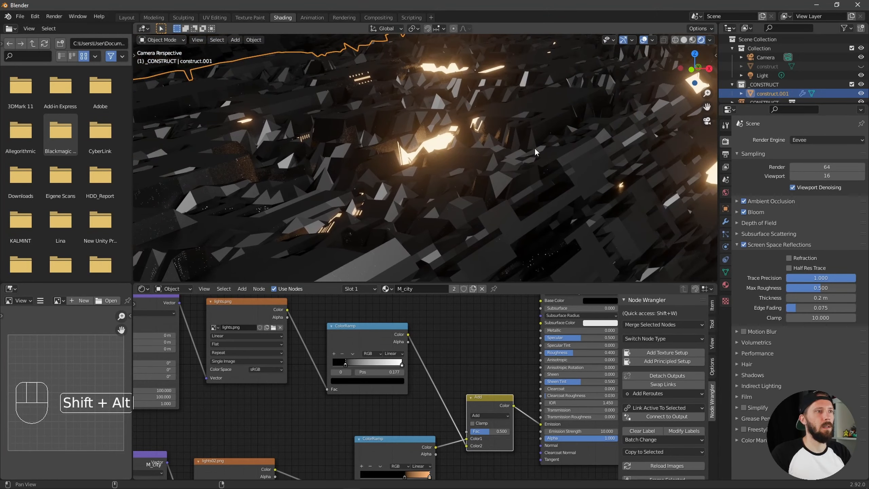
pyautogui.keyDown('alt'); pyautogui.keyDown('shift'); pyautogui.moveTo(557, 139); pyautogui.dragTo(454, 204, button='middle'); pyautogui.keyUp('shift'); pyautogui.keyUp('alt')
pyautogui.keyDown('alt'); pyautogui.keyDown('shift'); pyautogui.moveTo(535, 228); pyautogui.dragTo(514, 199, button='middle'); pyautogui.keyUp('shift'); pyautogui.keyUp('alt')
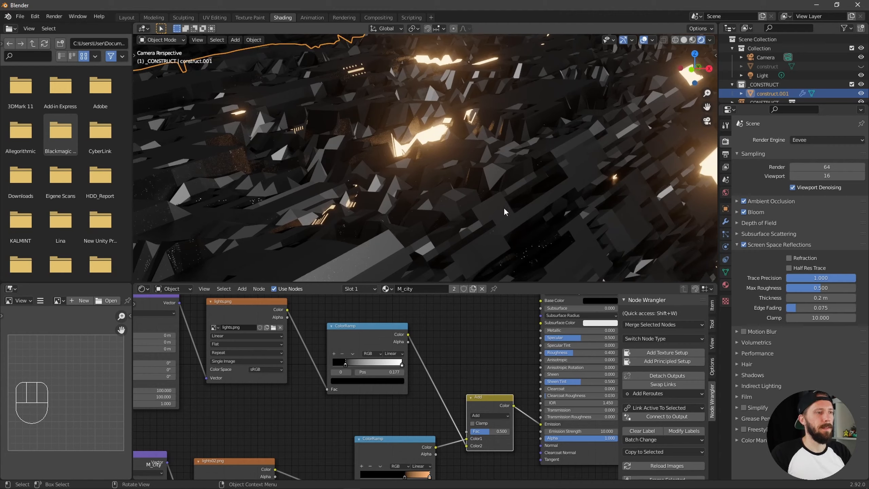
pyautogui.keyDown('alt'); pyautogui.moveTo(450, 333); pyautogui.dragTo(502, 336, button='middle'); pyautogui.keyUp('alt')
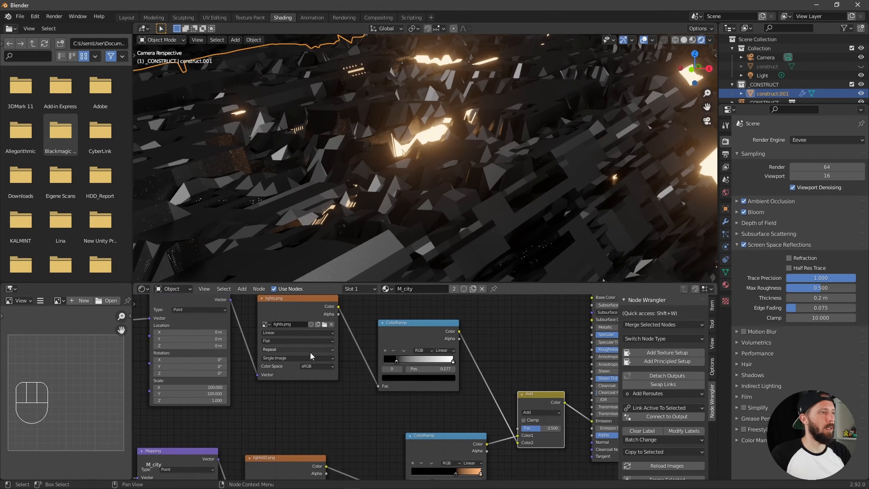
pyautogui.click(454, 363)
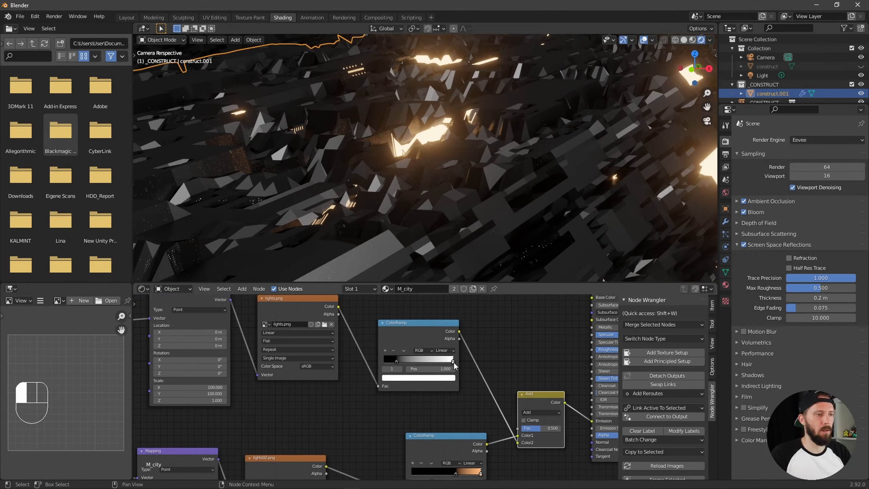
pyautogui.click(443, 377)
pyautogui.moveTo(410, 307)
pyautogui.mouseDown()
pyautogui.moveTo(393, 317)
pyautogui.moveTo(404, 320)
pyautogui.mouseUp()
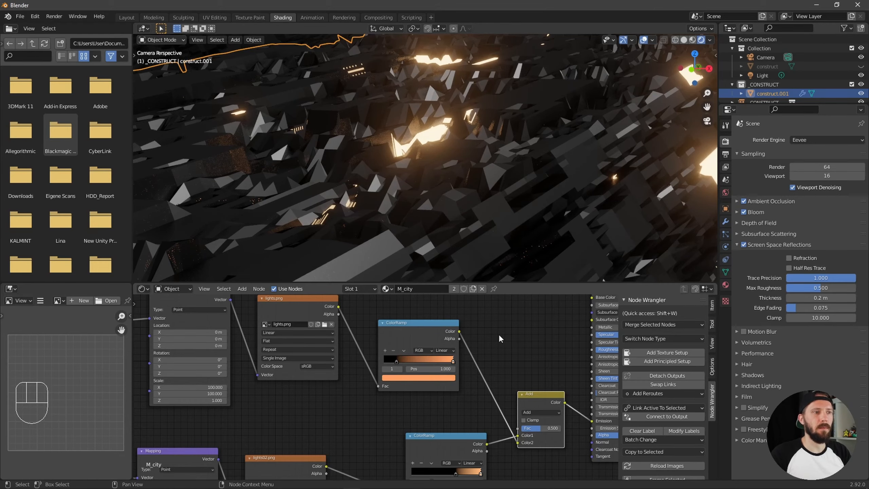
# Preview the construct surface with the Subdivision modifier's viewport levels at 6, and set them back to 4
pyautogui.keyDown('ctrl'); pyautogui.keyDown('alt'); pyautogui.moveTo(490, 266); pyautogui.dragTo(450, 217); pyautogui.keyUp('alt'); pyautogui.keyUp('ctrl')
pyautogui.keyDown('ctrl'); pyautogui.keyDown('alt'); pyautogui.moveTo(523, 204); pyautogui.dragTo(561, 216); pyautogui.keyUp('alt'); pyautogui.keyUp('ctrl')
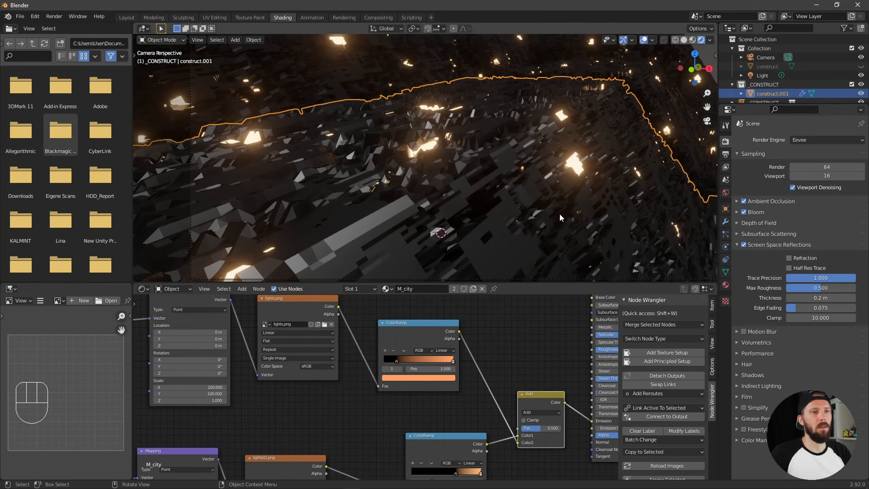
pyautogui.click(726, 222)
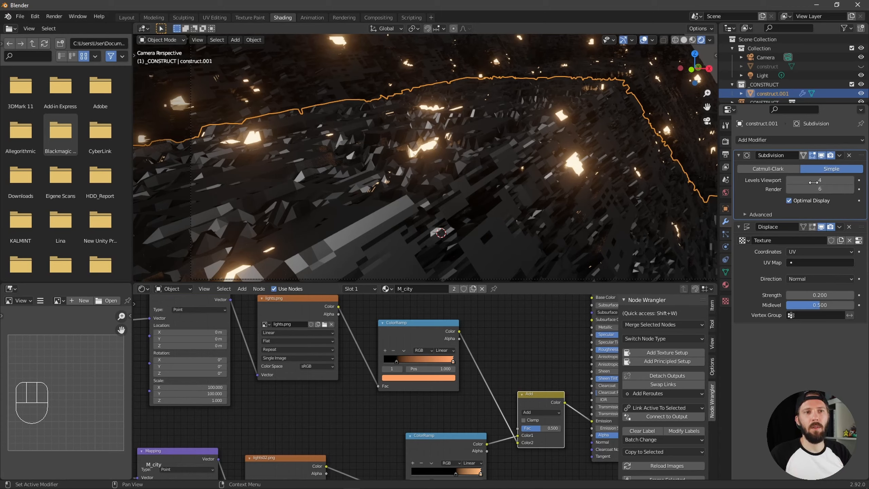
pyautogui.click(851, 185)
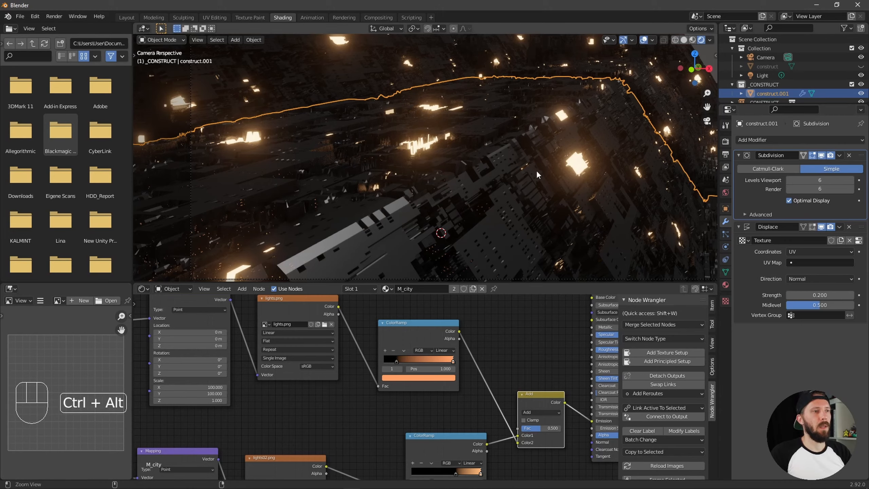
pyautogui.keyDown('ctrl'); pyautogui.keyDown('alt'); pyautogui.moveTo(537, 170); pyautogui.dragTo(511, 210, button='middle'); pyautogui.keyUp('alt'); pyautogui.keyUp('ctrl')
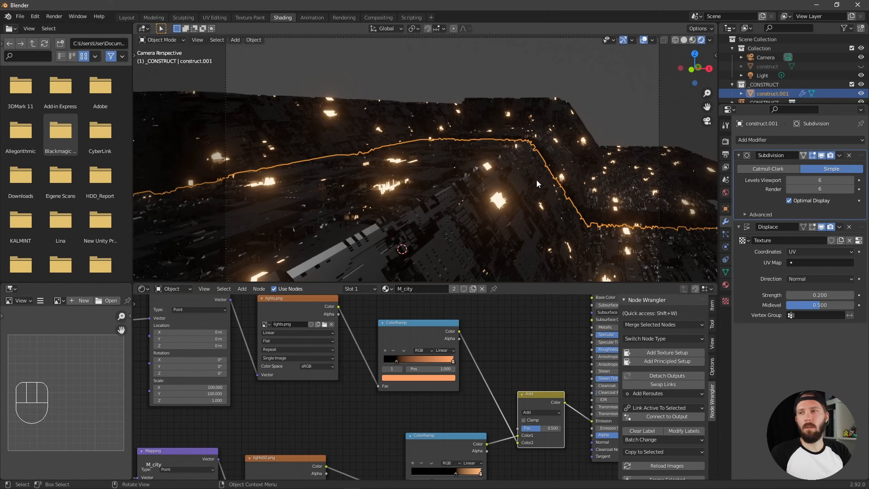
pyautogui.hotkey('ctrl', '4')
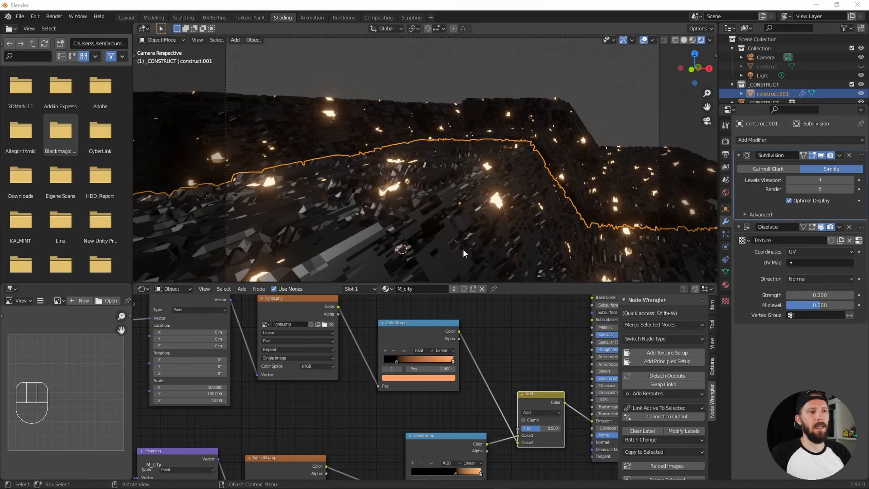
# Move both light texture chains and their Add node together, farther away from the Principled BSDF to make room
pyautogui.keyDown('alt'); pyautogui.moveTo(466, 253); pyautogui.dragTo(493, 195); pyautogui.keyUp('alt')
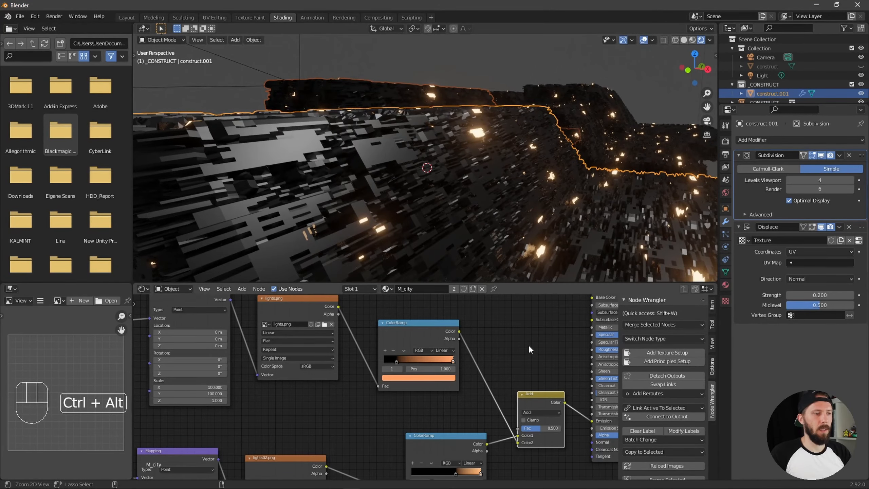
pyautogui.keyDown('ctrl'); pyautogui.keyDown('alt'); pyautogui.moveTo(528, 345); pyautogui.dragTo(515, 378); pyautogui.keyUp('alt'); pyautogui.keyUp('ctrl')
pyautogui.moveTo(462, 456); pyautogui.dragTo(222, 294)
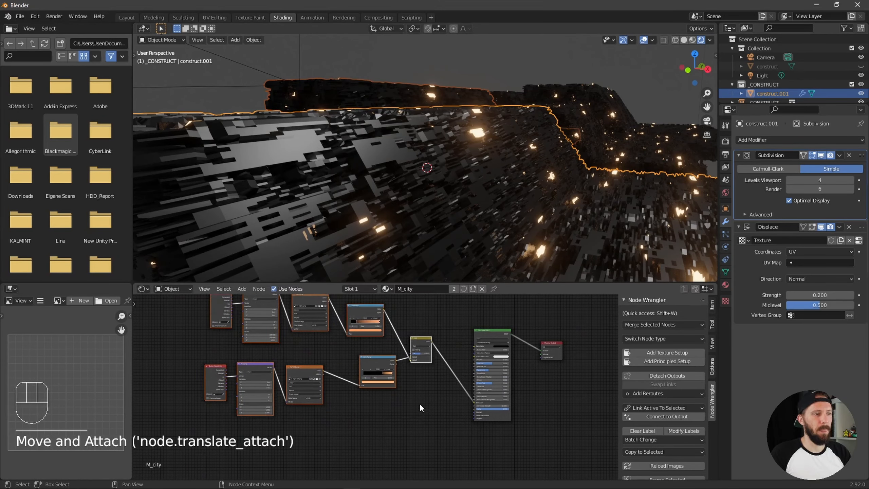
pyautogui.click(425, 407)
pyautogui.keyDown('ctrl'); pyautogui.keyDown('alt'); pyautogui.moveTo(432, 413); pyautogui.dragTo(488, 401); pyautogui.keyUp('alt'); pyautogui.keyUp('ctrl')
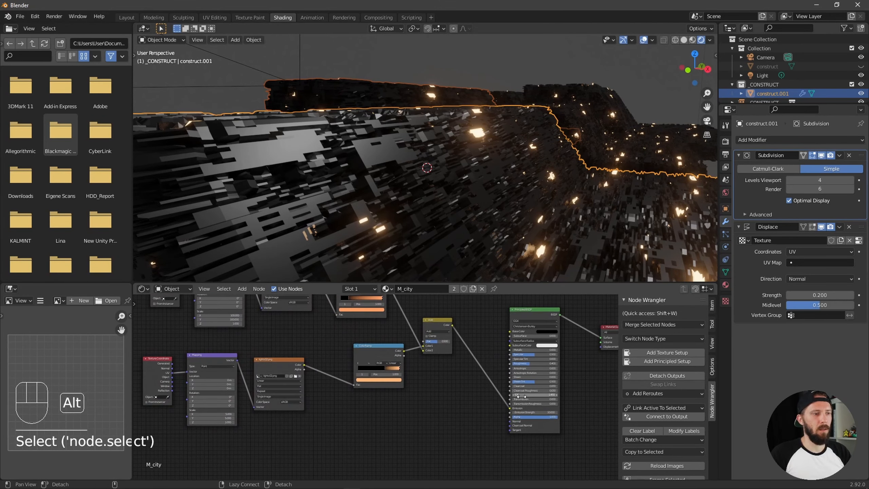
# Switch to the textures folder in File Explorer and bring the normalmap image into the M_city node tree below the light textures
pyautogui.hotkey('alt', 'Tab')
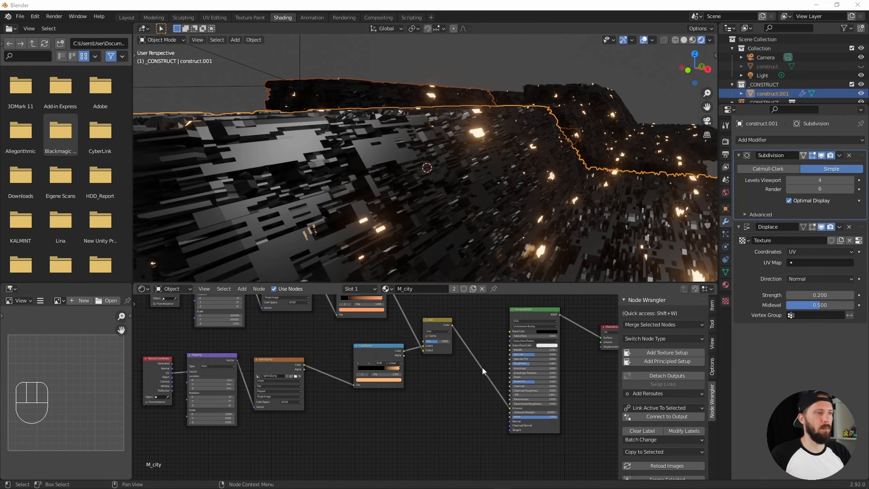
pyautogui.hotkey('alt', 'Tab')
pyautogui.click(651, 211)
pyautogui.click(800, 153)
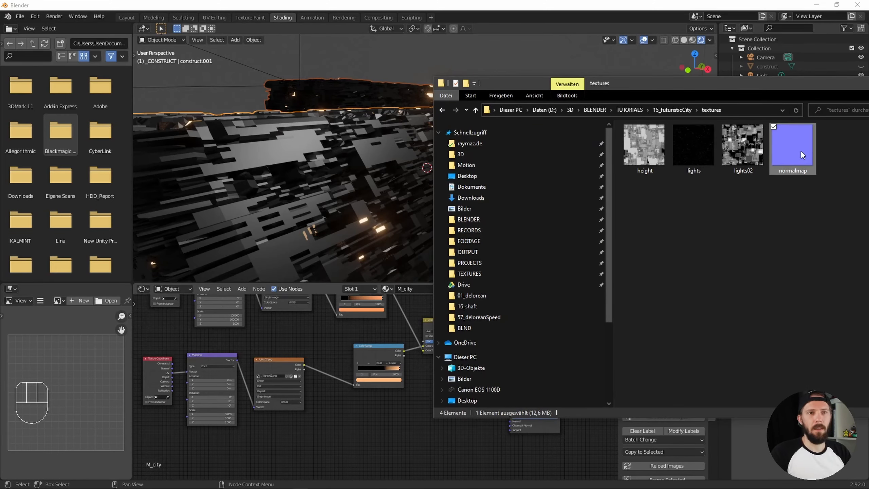
pyautogui.moveTo(797, 142); pyautogui.dragTo(381, 445)
pyautogui.moveTo(320, 453); pyautogui.dragTo(314, 450)
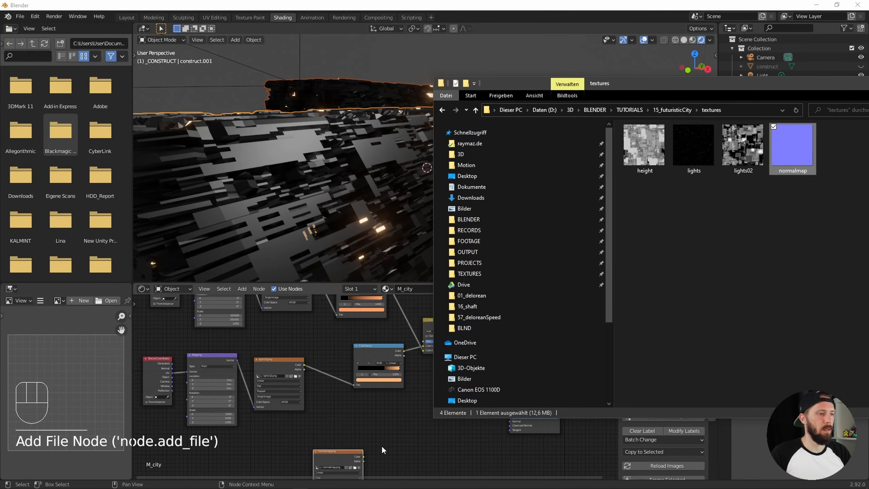
pyautogui.click(383, 448)
pyautogui.keyDown('alt'); pyautogui.moveTo(393, 448); pyautogui.dragTo(478, 404); pyautogui.keyUp('alt')
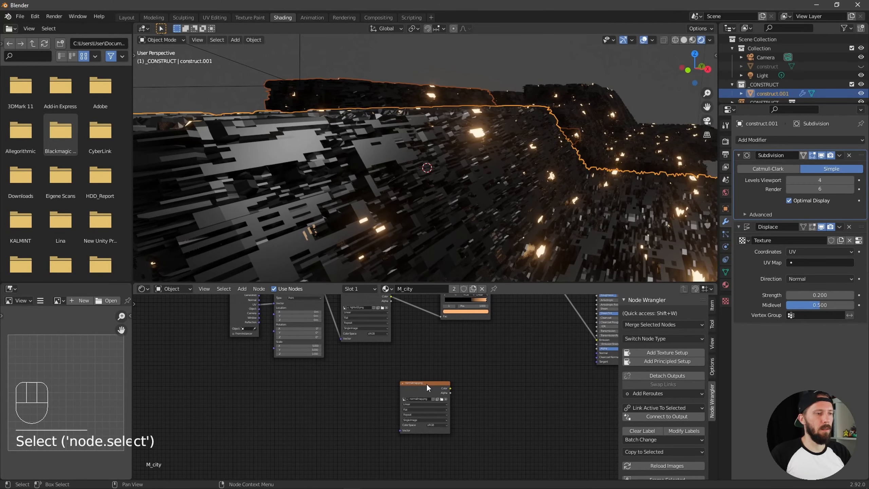
# Reposition the normalmap.png node slightly and give it a Node Wrangler texture setup with Mapping and Texture Coordinate nodes
pyautogui.moveTo(424, 383)
pyautogui.mouseDown()
pyautogui.moveTo(413, 392)
pyautogui.moveTo(435, 383)
pyautogui.mouseUp()
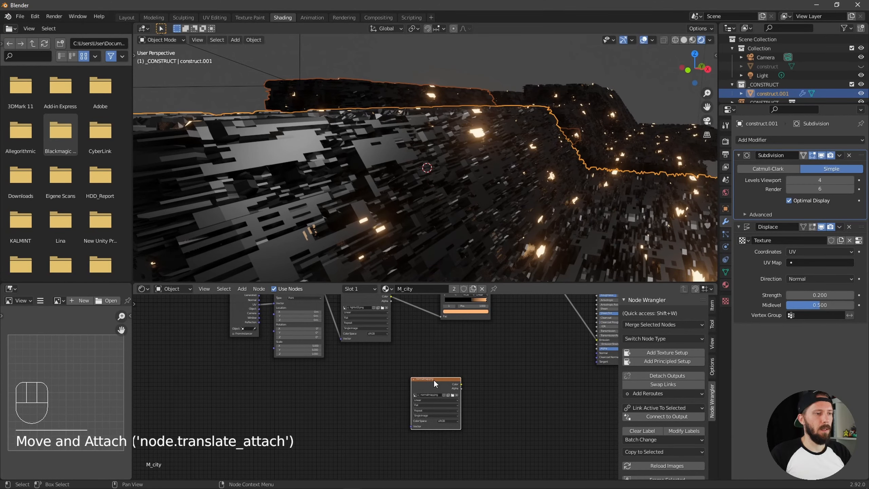
pyautogui.click(436, 384)
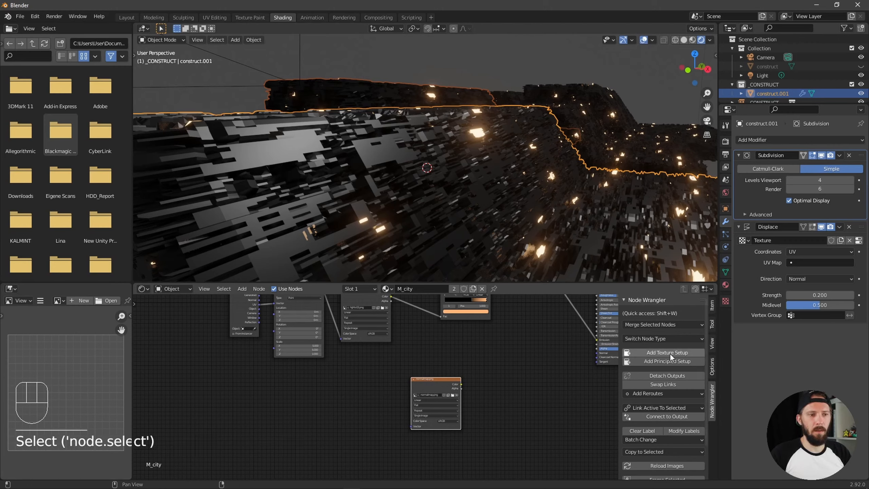
pyautogui.click(680, 353)
pyautogui.moveTo(498, 376); pyautogui.dragTo(430, 404, button='middle')
# Add a Normal Map node between the normalmap.png texture and the Principled BSDF
pyautogui.click(440, 394)
pyautogui.hotkey('shift', 'a')
pyautogui.click(437, 379)
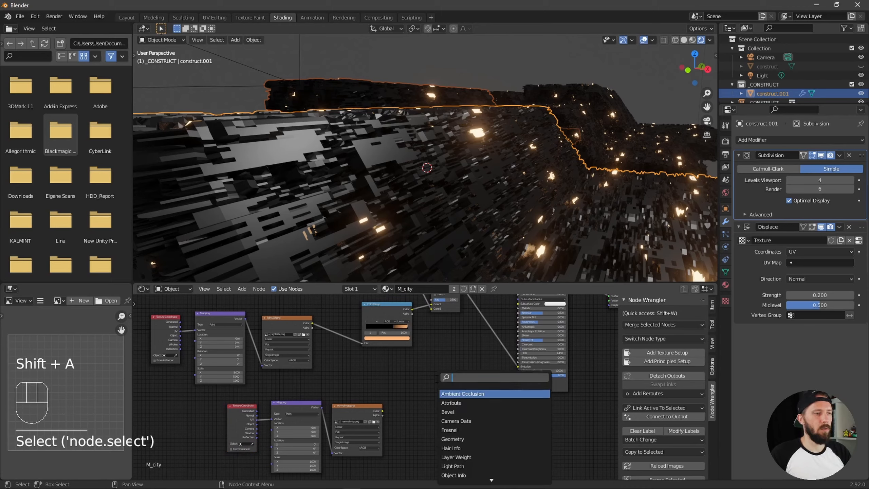
pyautogui.write('normal')
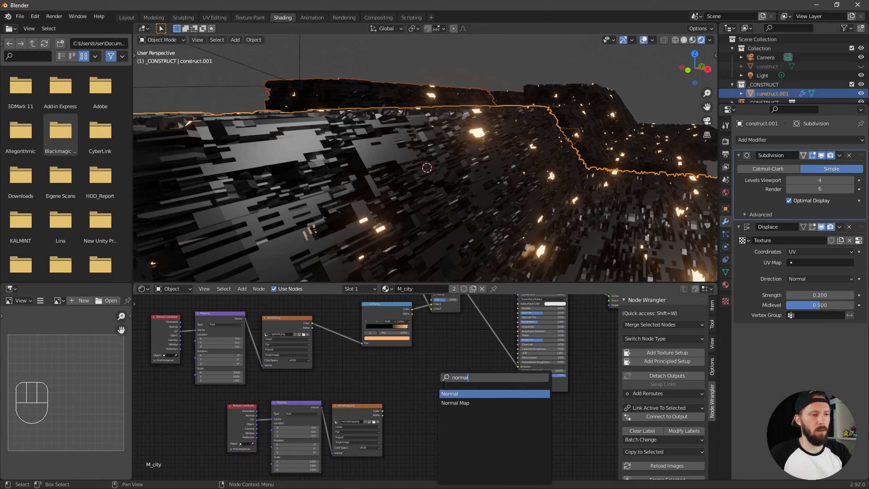
pyautogui.click(450, 403)
pyautogui.click(451, 403)
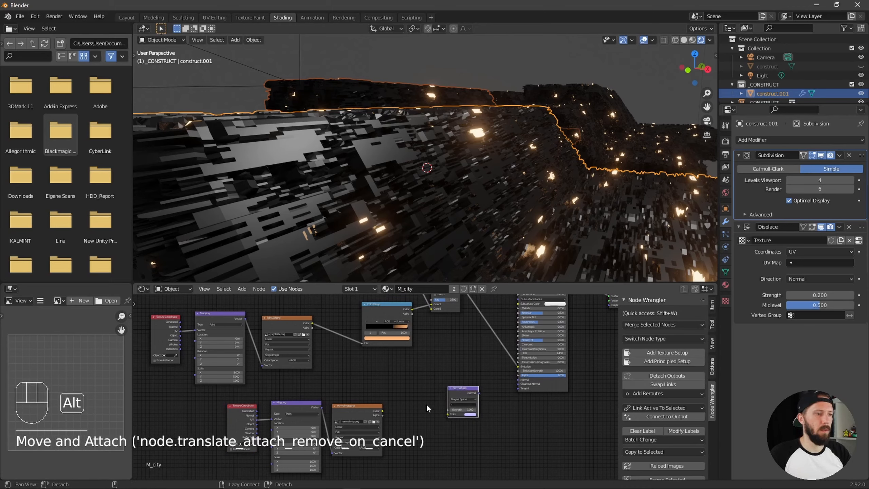
pyautogui.keyDown('ctrl'); pyautogui.keyDown('alt'); pyautogui.moveTo(426, 404); pyautogui.dragTo(595, 345, button='middle'); pyautogui.keyUp('alt'); pyautogui.keyUp('ctrl')
# Link normalmap.png through the Normal Map node to the Principled BSDF's Normal and set the image's color space to Non-Color
pyautogui.moveTo(381, 389); pyautogui.dragTo(474, 393)
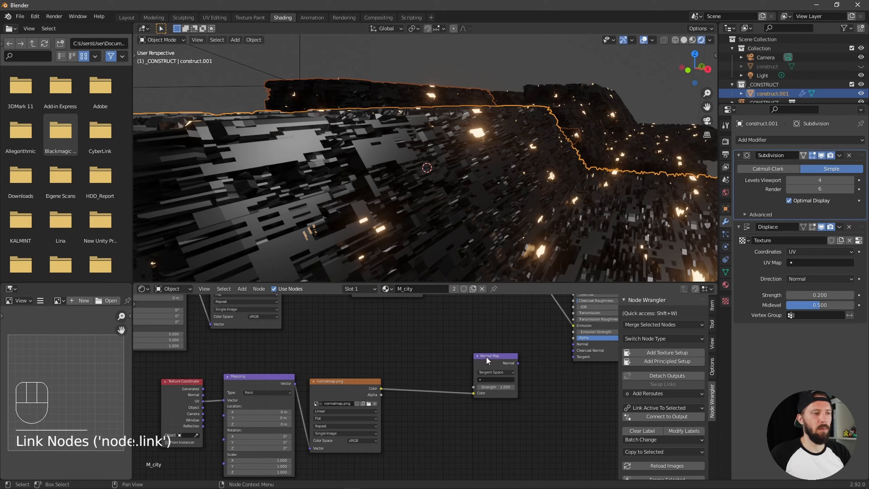
pyautogui.click(487, 359)
pyautogui.click(361, 440)
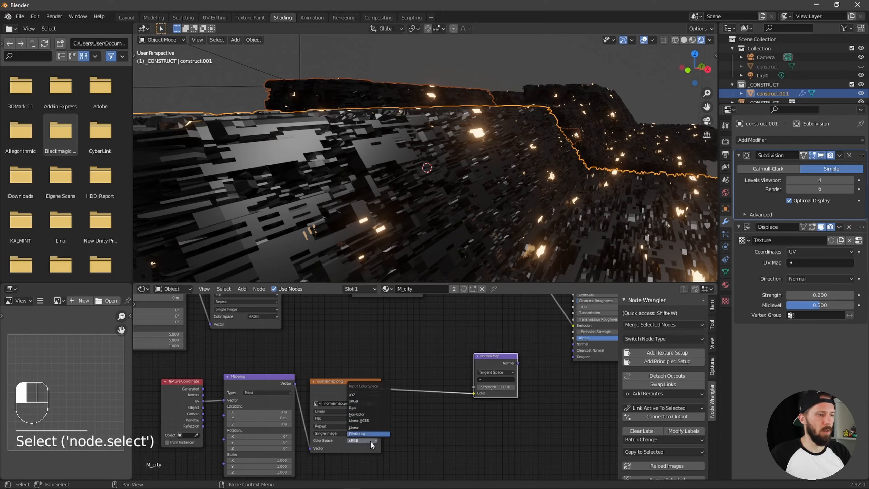
pyautogui.click(372, 414)
pyautogui.moveTo(490, 408)
pyautogui.keyDown('ctrl'); pyautogui.keyDown('alt'); pyautogui.mouseDown()
pyautogui.moveTo(516, 404)
pyautogui.moveTo(458, 390)
pyautogui.moveTo(510, 373)
pyautogui.mouseUp(); pyautogui.keyUp('alt'); pyautogui.keyUp('ctrl')
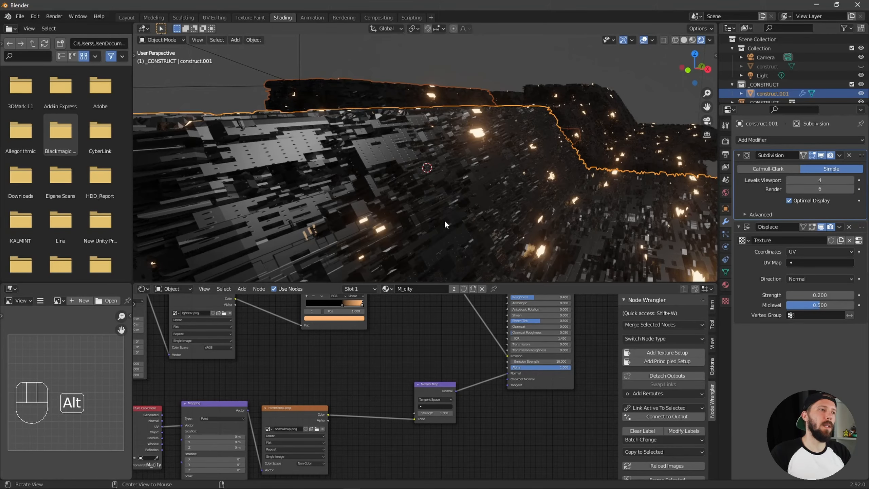
# Set the X and Y scale of the normalmap.png Mapping node to 20 and inspect the surface detail up close
pyautogui.keyDown('ctrl'); pyautogui.keyDown('alt'); pyautogui.moveTo(444, 220); pyautogui.dragTo(519, 214); pyautogui.keyUp('alt'); pyautogui.keyUp('ctrl')
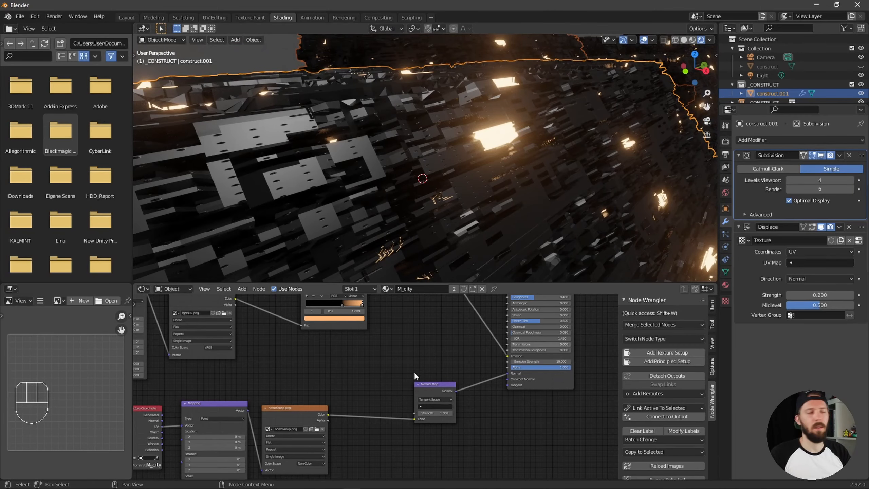
pyautogui.keyDown('alt'); pyautogui.moveTo(401, 351); pyautogui.dragTo(442, 334); pyautogui.keyUp('alt')
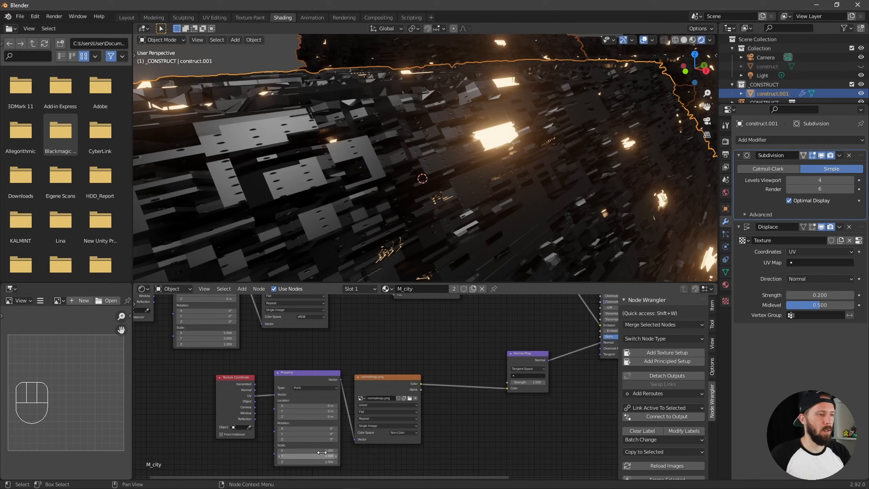
pyautogui.click(333, 451)
pyautogui.write('20')
pyautogui.press('Return')
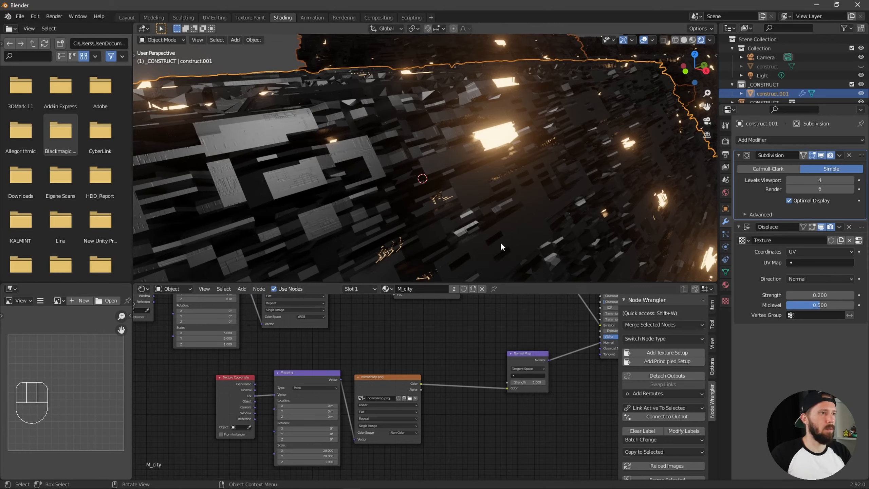
pyautogui.keyDown('alt'); pyautogui.moveTo(493, 242); pyautogui.dragTo(551, 209, button='middle'); pyautogui.keyUp('alt')
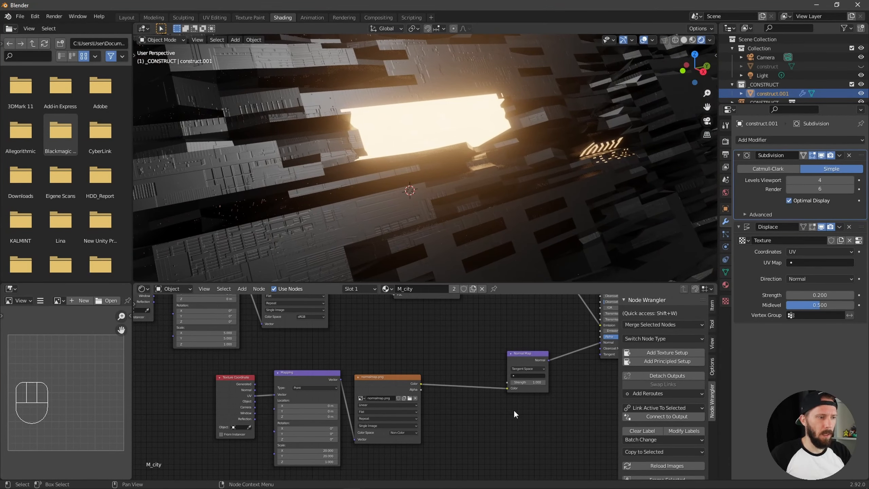
# Increase the Normal Map node's strength to about 7.4 and check the surface detail up close and through the camera
pyautogui.moveTo(529, 382); pyautogui.dragTo(549, 380)
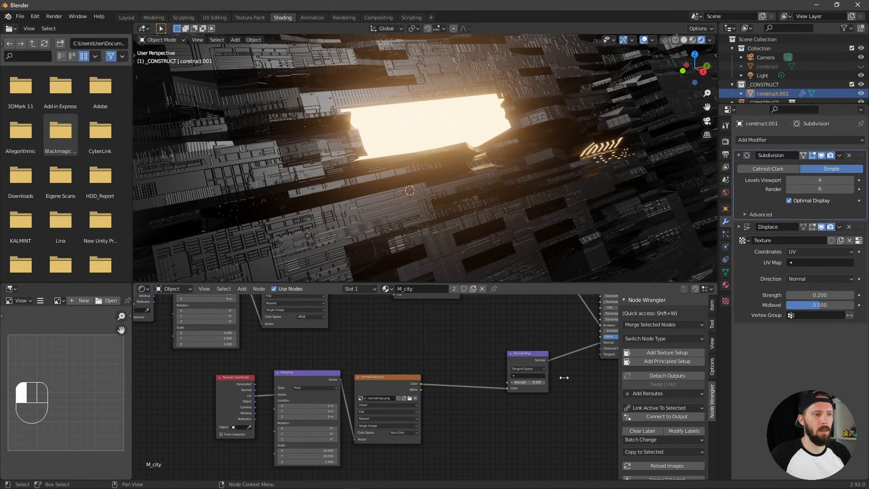
pyautogui.keyDown('alt'); pyautogui.middleClick(528, 237); pyautogui.keyUp('alt')
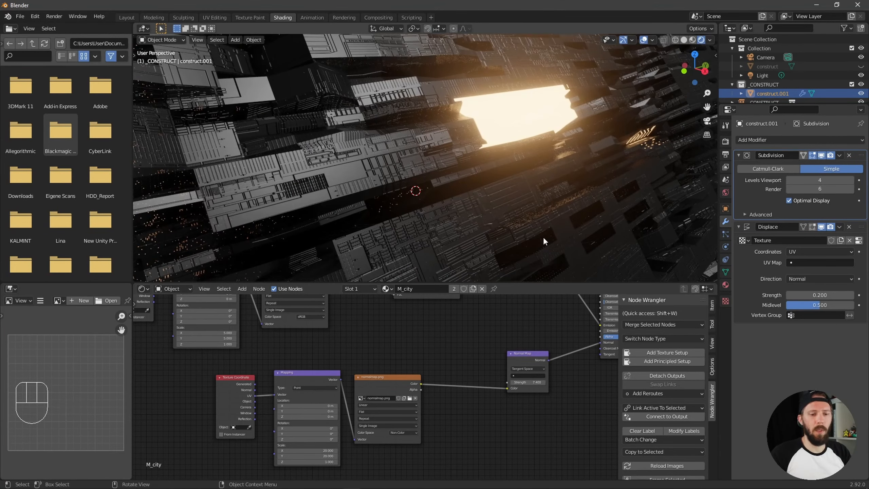
pyautogui.press('KP_0')
pyautogui.keyDown('ctrl'); pyautogui.keyDown('alt'); pyautogui.moveTo(455, 267); pyautogui.dragTo(496, 158, button='middle'); pyautogui.keyUp('alt'); pyautogui.keyUp('ctrl')
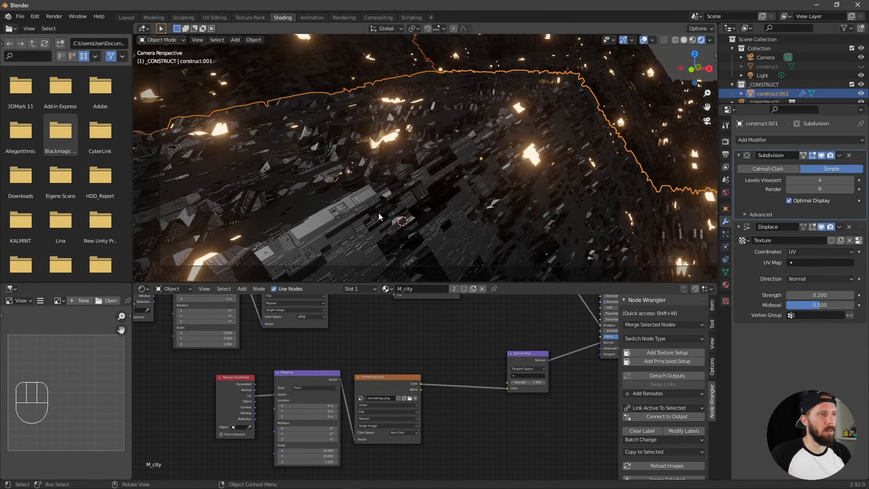
# Inspect the city from several angles and from the camera, and reduce construct.001's Subdivision viewport level to 4
pyautogui.keyDown('ctrl'); pyautogui.keyDown('alt'); pyautogui.moveTo(499, 208); pyautogui.dragTo(516, 196, button='middle'); pyautogui.keyUp('alt'); pyautogui.keyUp('ctrl')
pyautogui.keyDown('alt'); pyautogui.moveTo(523, 205); pyautogui.dragTo(481, 226, button='middle'); pyautogui.keyUp('alt')
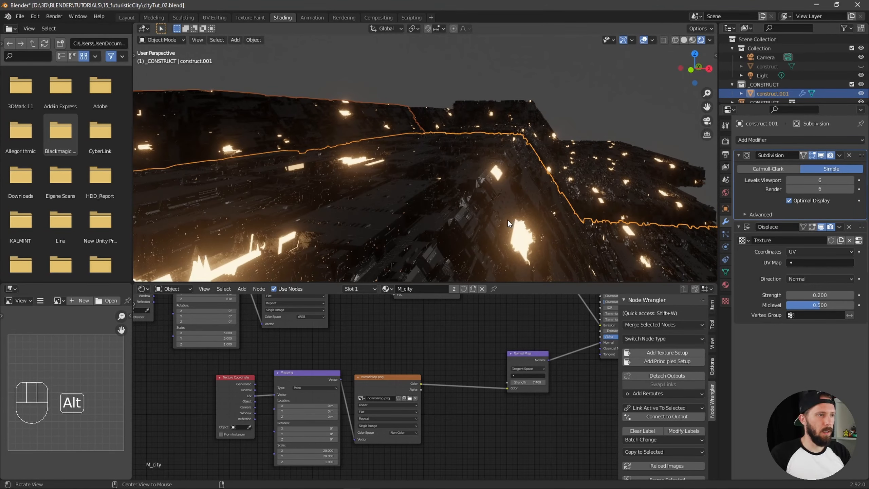
pyautogui.keyDown('alt'); pyautogui.keyDown('shift'); pyautogui.moveTo(510, 186); pyautogui.dragTo(702, 186, button='middle'); pyautogui.keyUp('shift'); pyautogui.keyUp('alt')
pyautogui.press('KP_0')
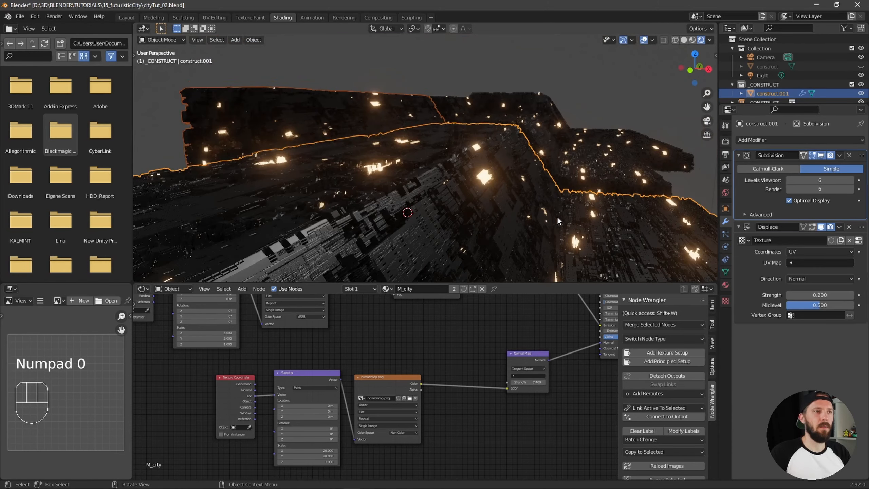
pyautogui.keyDown('ctrl'); pyautogui.keyDown('alt'); pyautogui.moveTo(558, 201); pyautogui.dragTo(486, 230, button='middle'); pyautogui.keyUp('alt'); pyautogui.keyUp('ctrl')
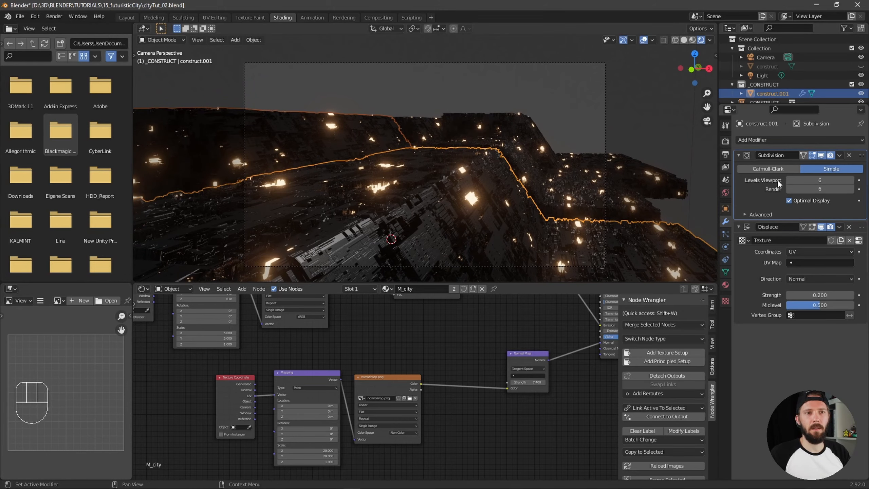
pyautogui.click(787, 179)
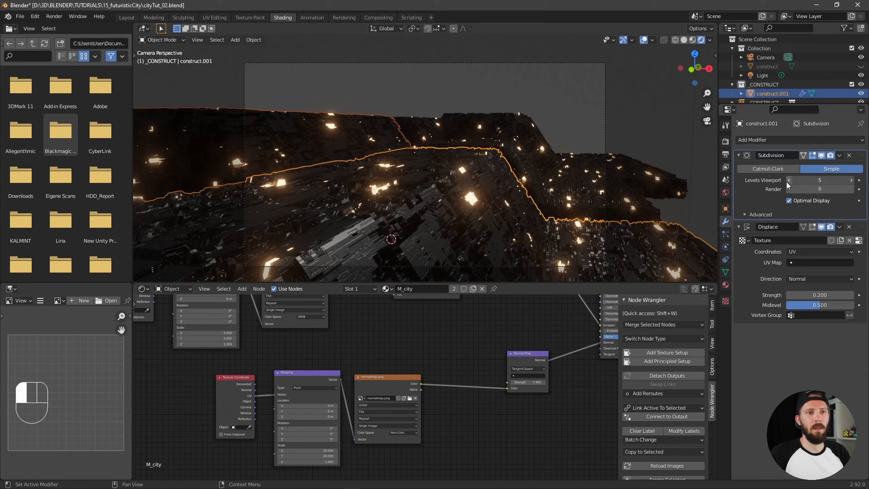
pyautogui.click(788, 180)
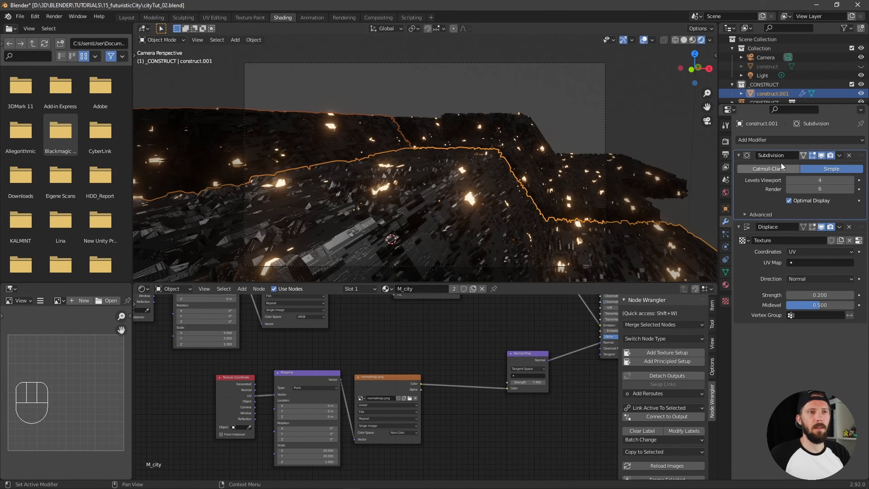
# Enlarge the scene object list, select the Light object, and change its light type to Sun
pyautogui.moveTo(761, 103); pyautogui.dragTo(762, 168)
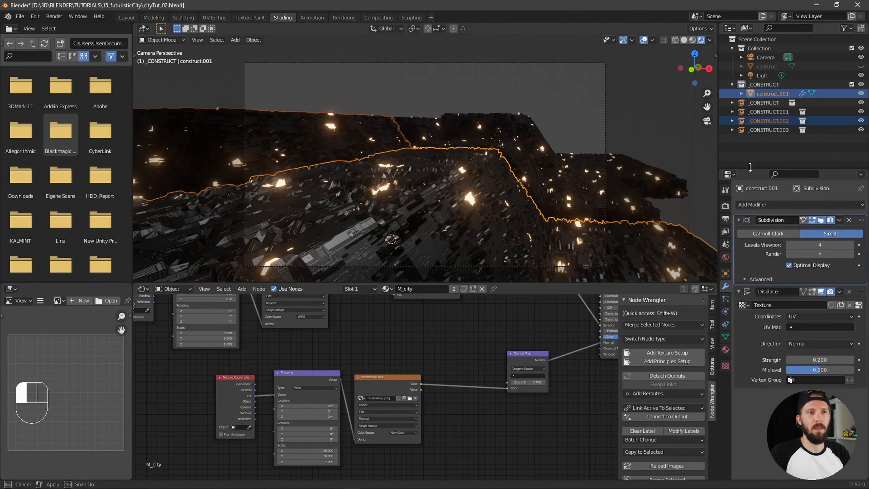
pyautogui.click(763, 74)
pyautogui.click(725, 312)
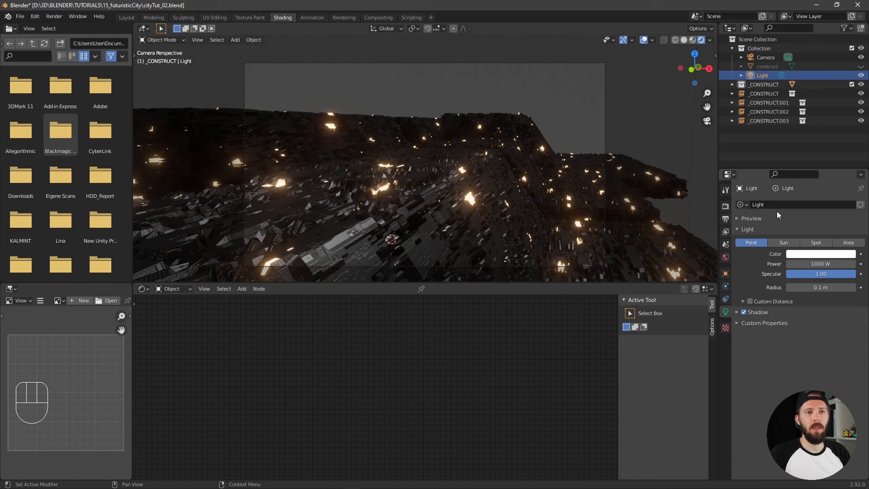
pyautogui.click(783, 244)
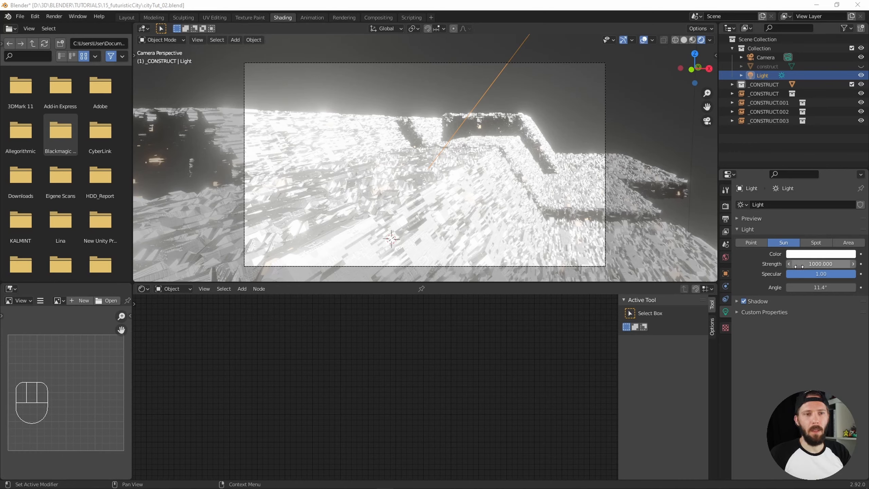
# Set the sun light's color to the hex value ffd1a5
pyautogui.click(822, 254)
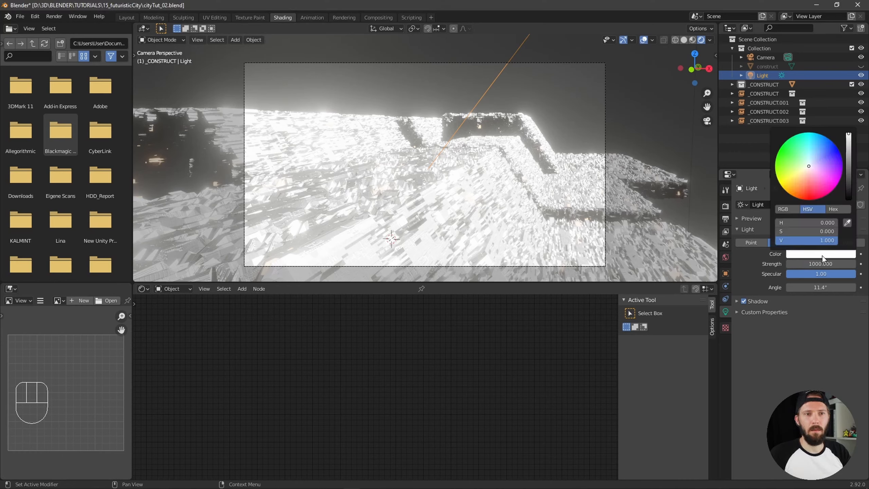
pyautogui.click(835, 208)
pyautogui.click(807, 222)
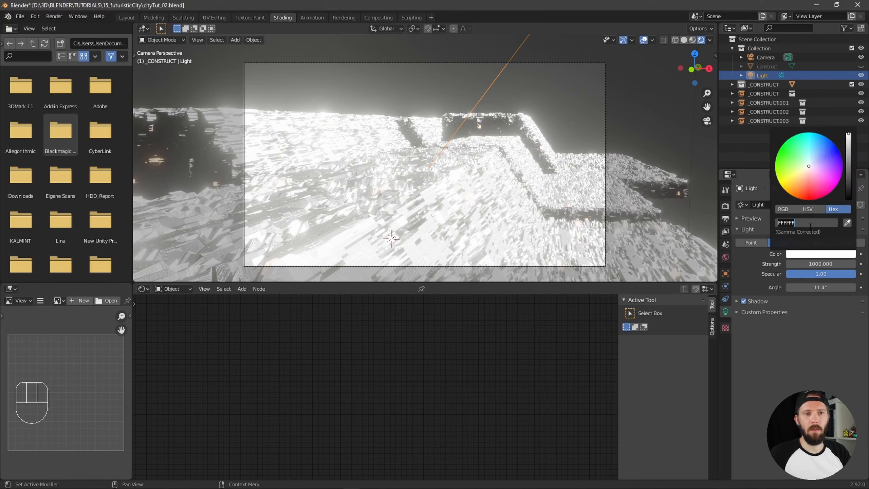
pyautogui.write('ff')
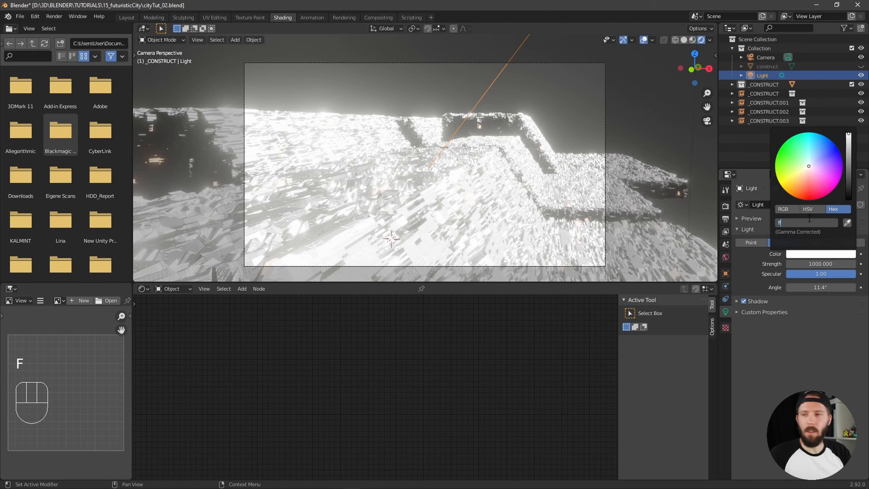
pyautogui.write('d')
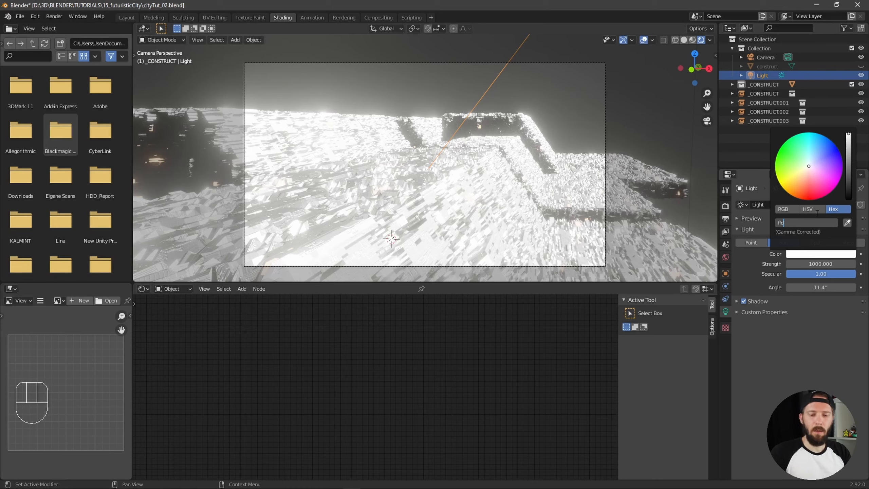
pyautogui.write('1a5')
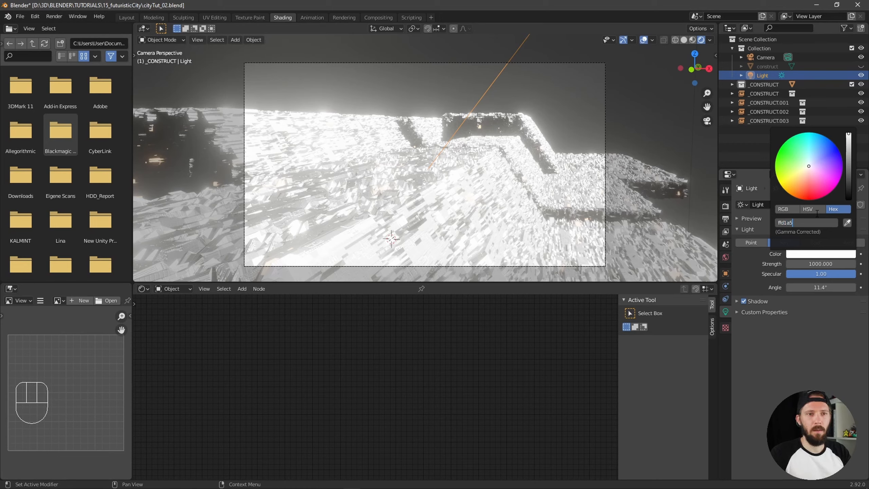
pyautogui.press('Return')
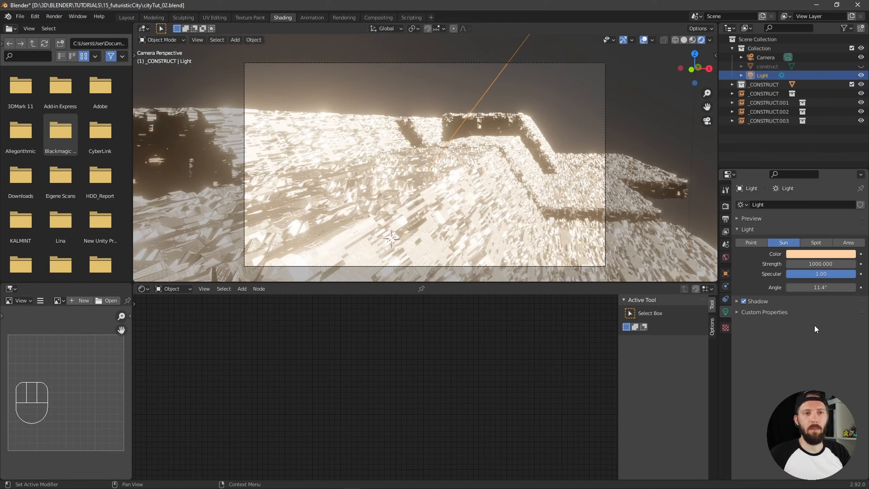
# Set the sun light's strength to 10
pyautogui.click(823, 263)
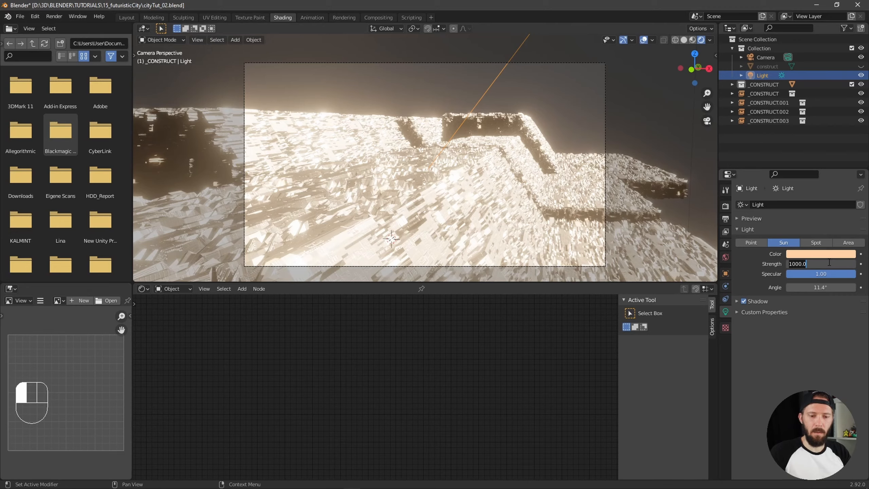
pyautogui.press('BackSpace')
pyautogui.press('BackSpace')
pyautogui.press('BackSpace')
pyautogui.press('BackSpace')
pyautogui.press('Return')
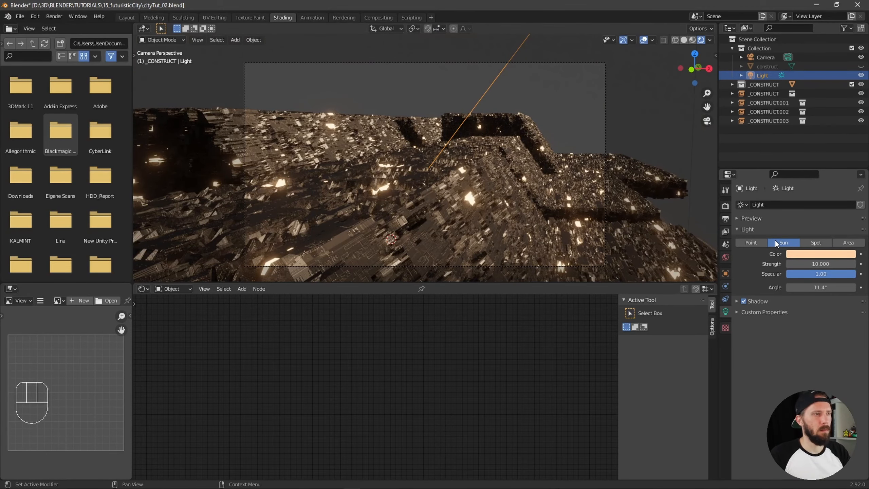
# Set the sun light's rotation to X 77.9°, Y -1.34° and Z 184°
pyautogui.click(725, 273)
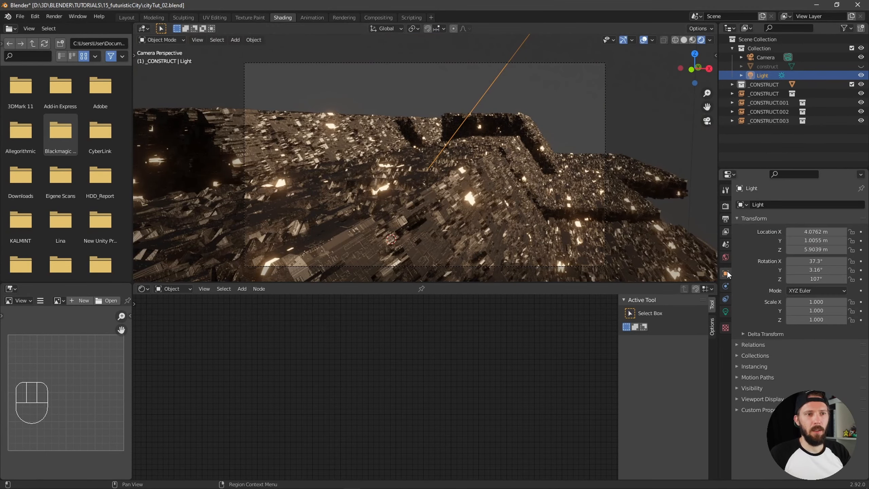
pyautogui.click(817, 261)
pyautogui.write('77')
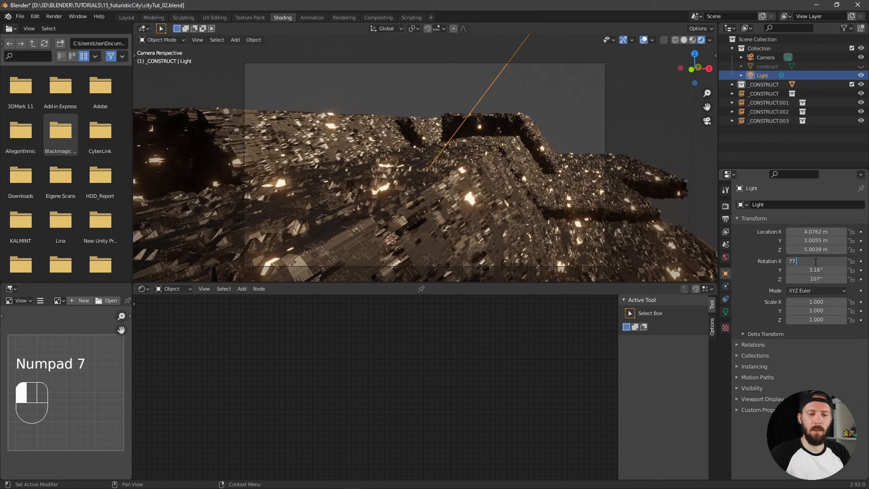
pyautogui.write('.9')
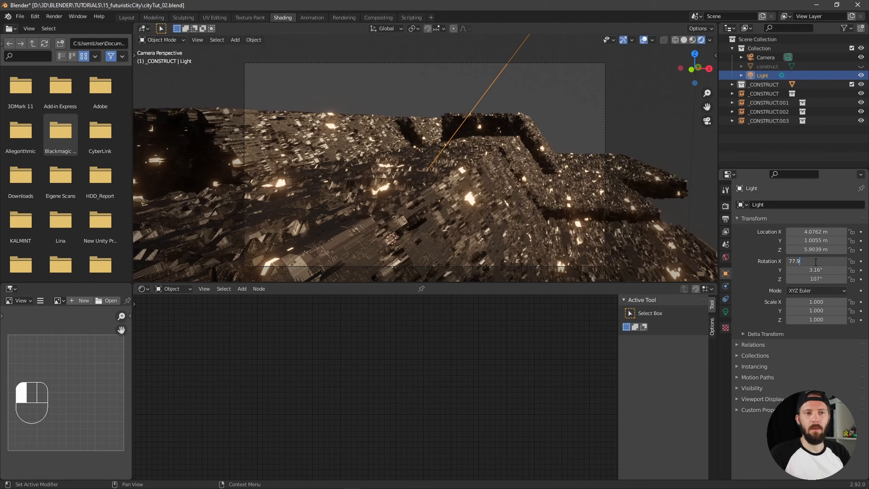
pyautogui.press('Return')
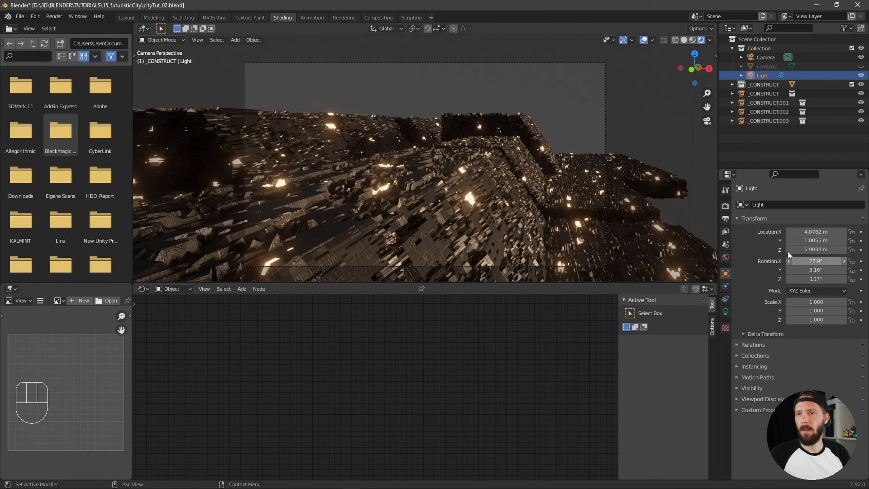
pyautogui.click(815, 270)
pyautogui.write('-1')
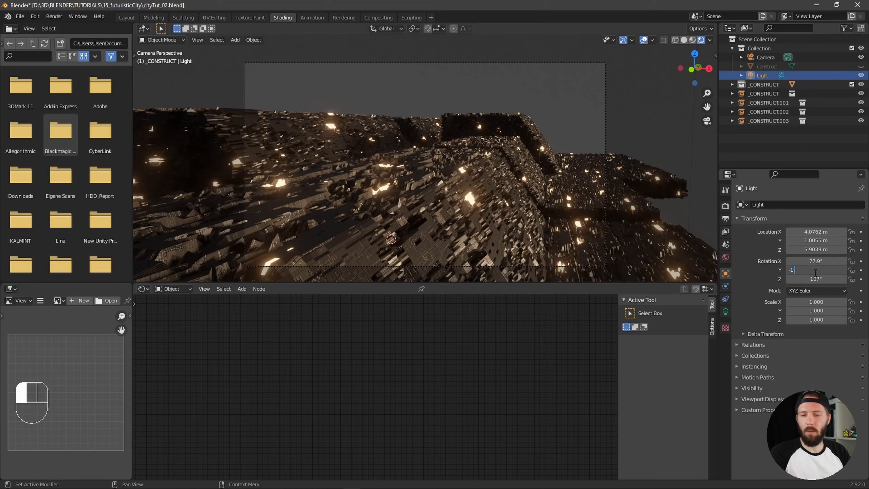
pyautogui.write('.34')
pyautogui.press('Return')
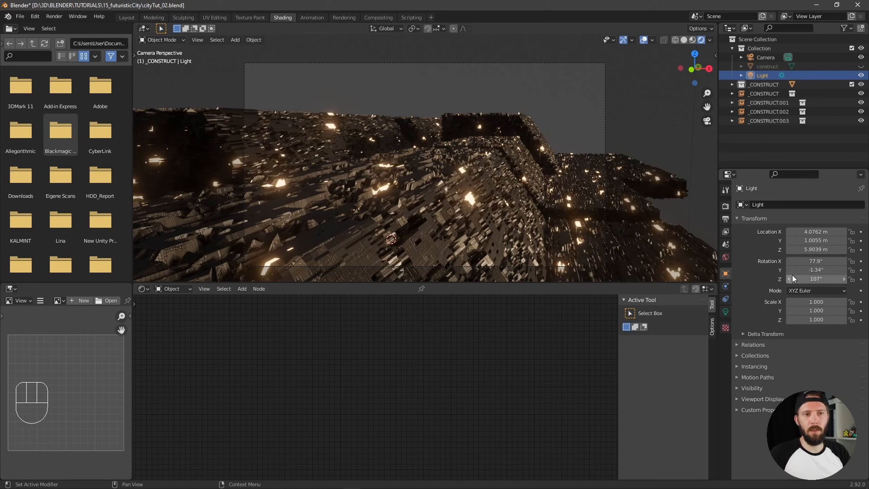
pyautogui.click(809, 280)
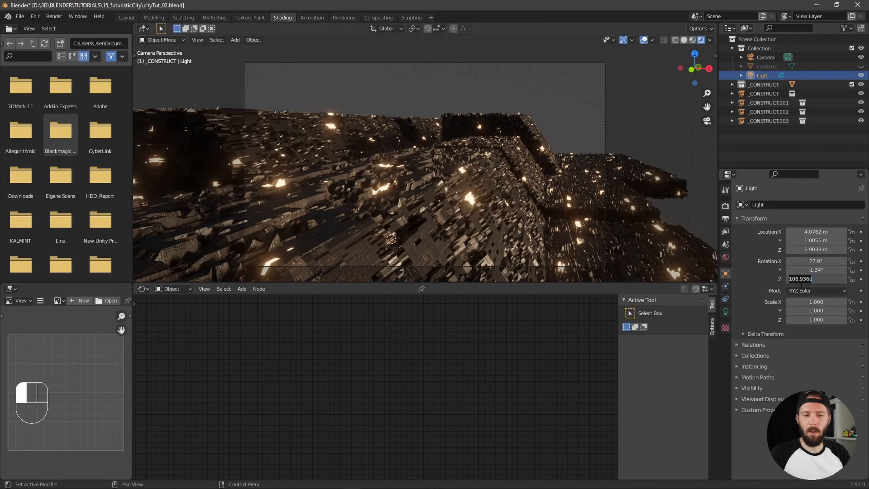
pyautogui.write('184')
pyautogui.press('Return')
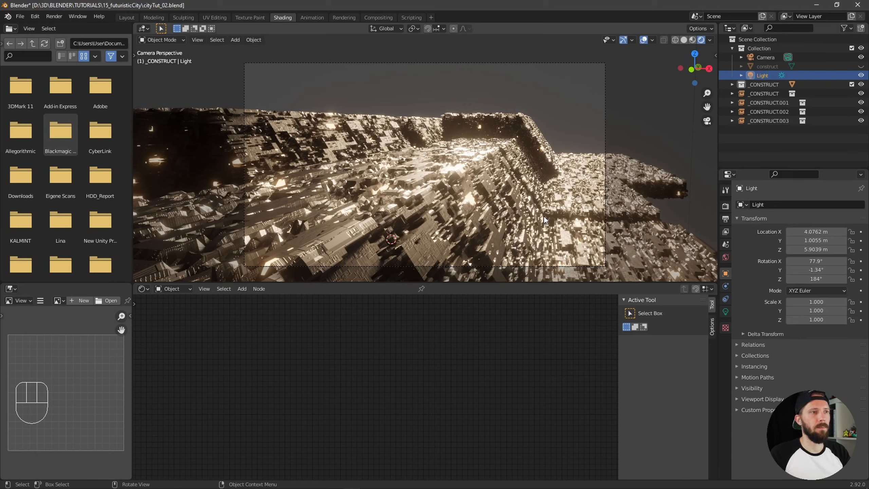
# Enable Contact Shadows for the sun light, comparing the city's shading with the option on and off
pyautogui.click(726, 312)
pyautogui.click(736, 301)
pyautogui.click(736, 301)
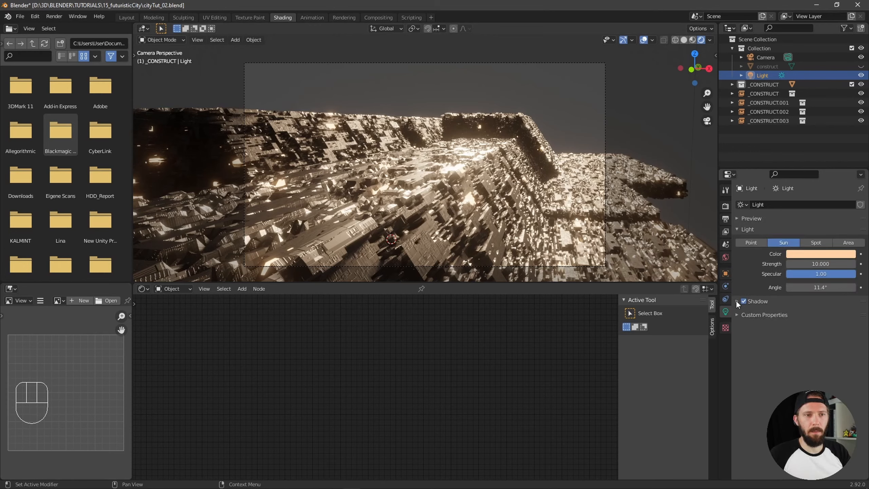
pyautogui.click(736, 301)
pyautogui.click(749, 339)
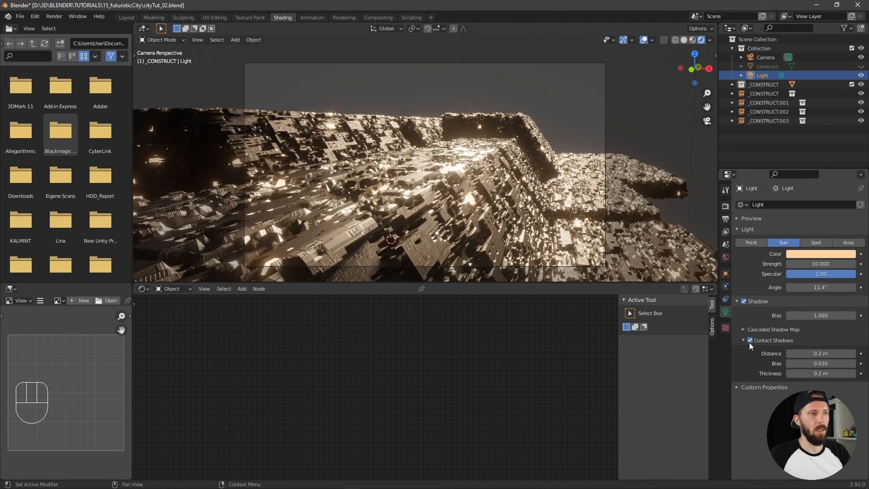
pyautogui.click(749, 340)
pyautogui.click(749, 340)
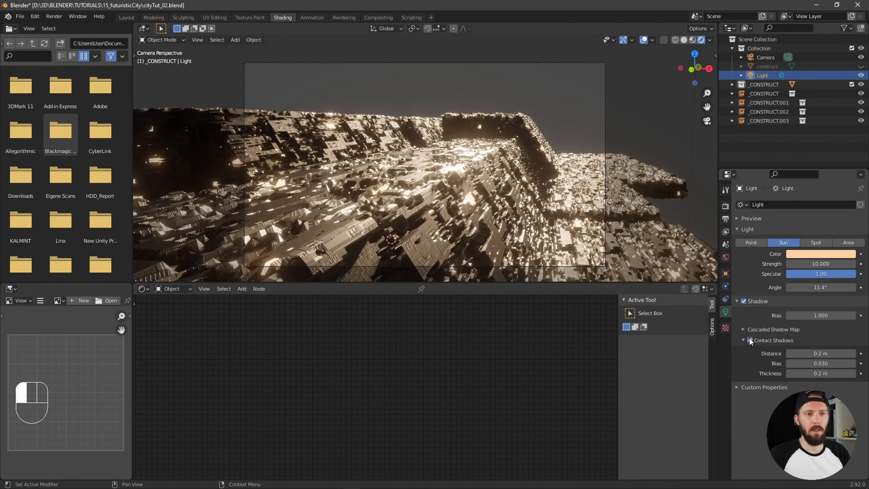
pyautogui.click(749, 339)
pyautogui.click(749, 340)
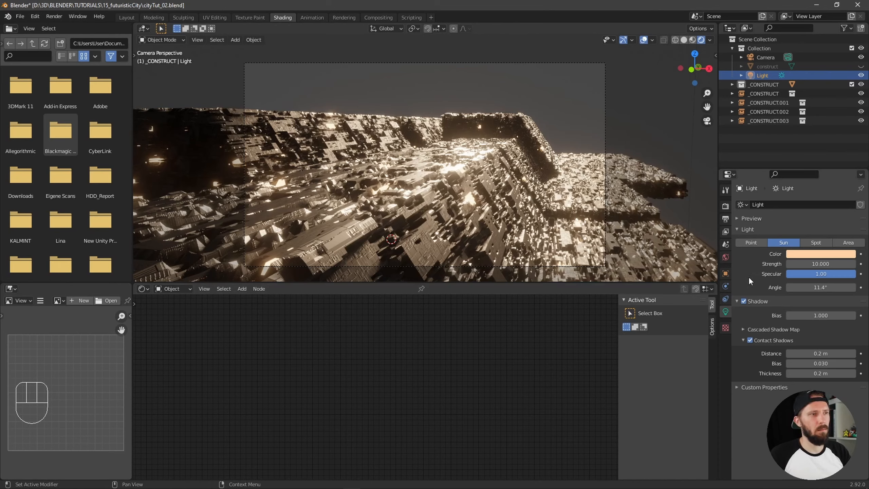
# Set the sun light's strength to 5
pyautogui.click(820, 264)
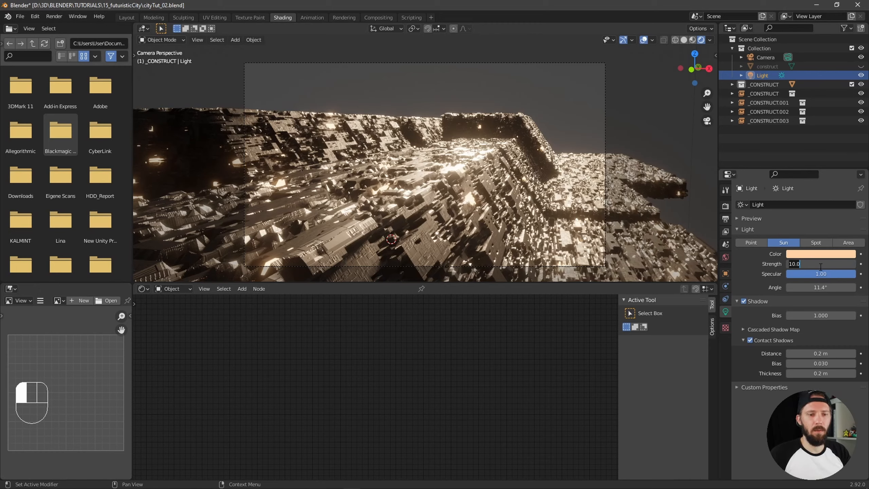
pyautogui.write('5')
pyautogui.press('Return')
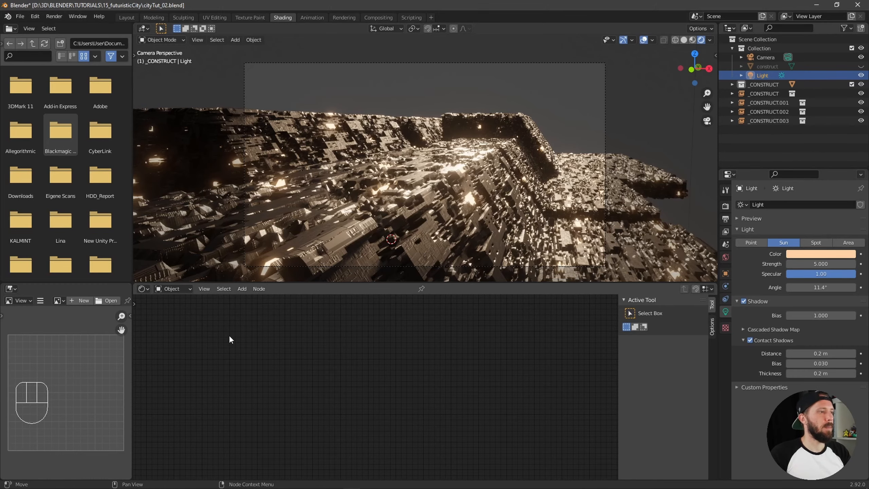
# Select the foreground city mesh and return to the camera view
pyautogui.press('alt')
pyautogui.keyDown('alt'); pyautogui.moveTo(463, 217); pyautogui.dragTo(490, 225); pyautogui.keyUp('alt')
pyautogui.click(431, 208)
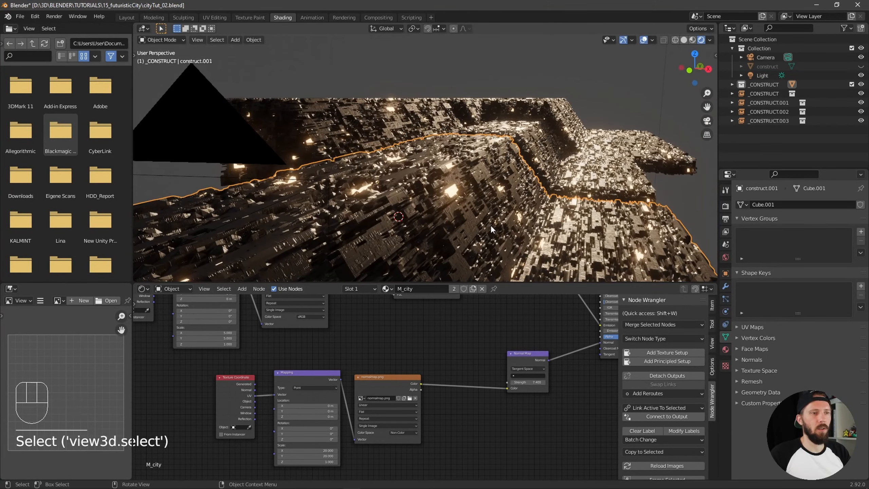
pyautogui.press('KP_0')
pyautogui.press('ctrl+alt+KP_0')
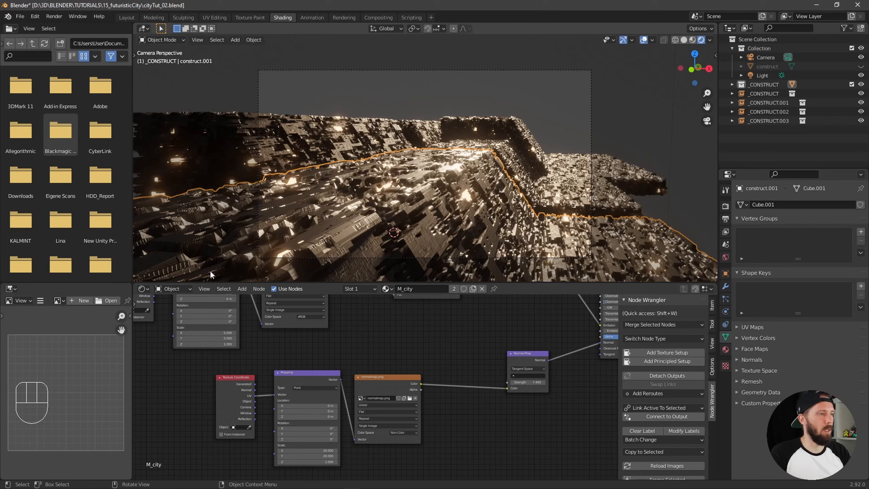
# Show the World shader nodes and space the Background and World Output nodes further apart
pyautogui.click(179, 288)
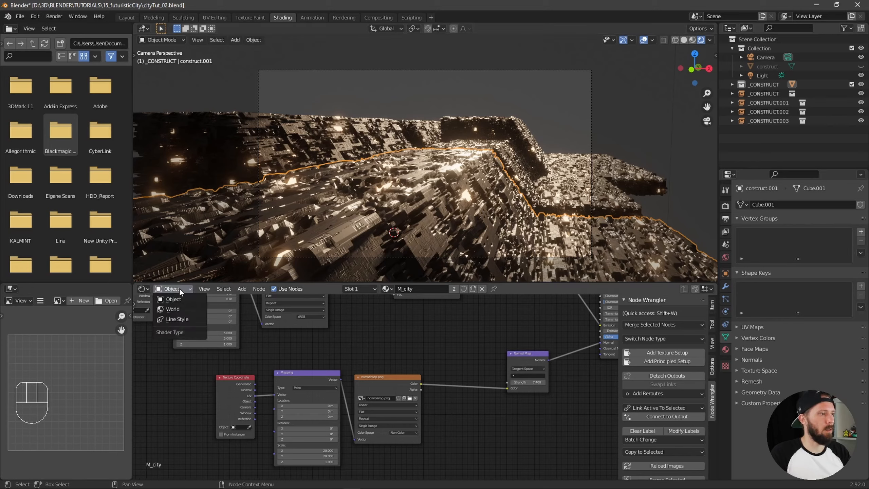
pyautogui.click(182, 309)
pyautogui.keyDown('ctrl'); pyautogui.keyDown('alt'); pyautogui.moveTo(259, 386); pyautogui.dragTo(531, 337, button='middle'); pyautogui.keyUp('alt'); pyautogui.keyUp('ctrl')
pyautogui.moveTo(418, 368)
pyautogui.keyDown('ctrl'); pyautogui.keyDown('alt'); pyautogui.mouseDown(button='middle')
pyautogui.moveTo(535, 341)
pyautogui.moveTo(431, 376)
pyautogui.mouseUp(button='middle'); pyautogui.keyUp('alt'); pyautogui.keyUp('ctrl')
pyautogui.moveTo(431, 376)
pyautogui.keyDown('ctrl'); pyautogui.keyDown('alt'); pyautogui.mouseDown(button='middle')
pyautogui.moveTo(489, 349)
pyautogui.moveTo(455, 351)
pyautogui.moveTo(436, 385)
pyautogui.mouseUp(button='middle'); pyautogui.keyUp('alt'); pyautogui.keyUp('ctrl')
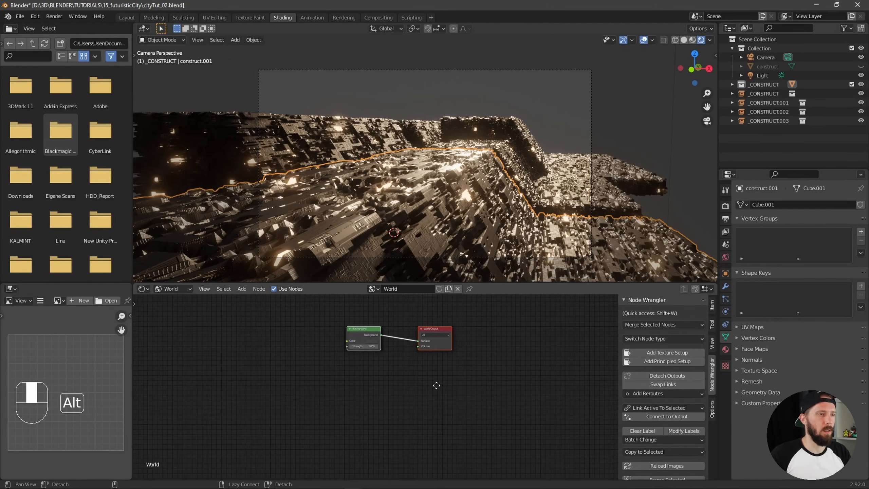
pyautogui.moveTo(368, 333); pyautogui.dragTo(360, 330)
pyautogui.click(482, 331)
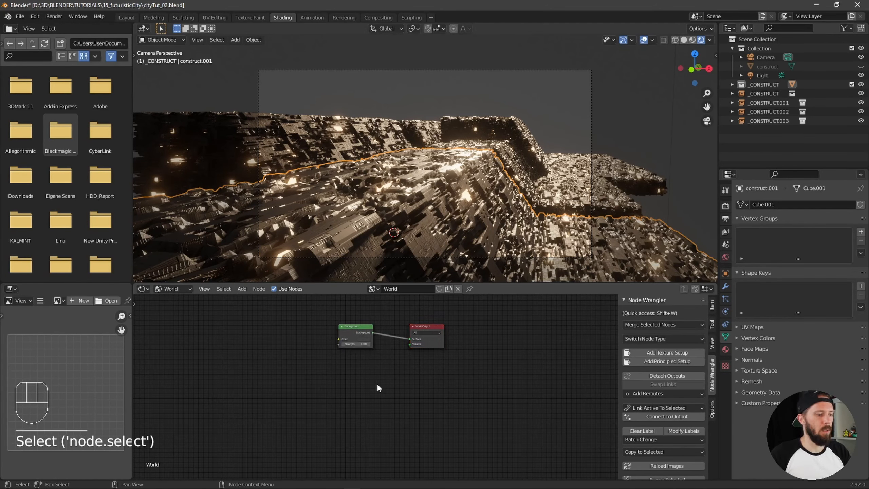
pyautogui.moveTo(424, 327); pyautogui.dragTo(438, 325)
# Add a Principled Volume node below the Background node and connect it to the World Output's Volume input
pyautogui.hotkey('shift', 'a')
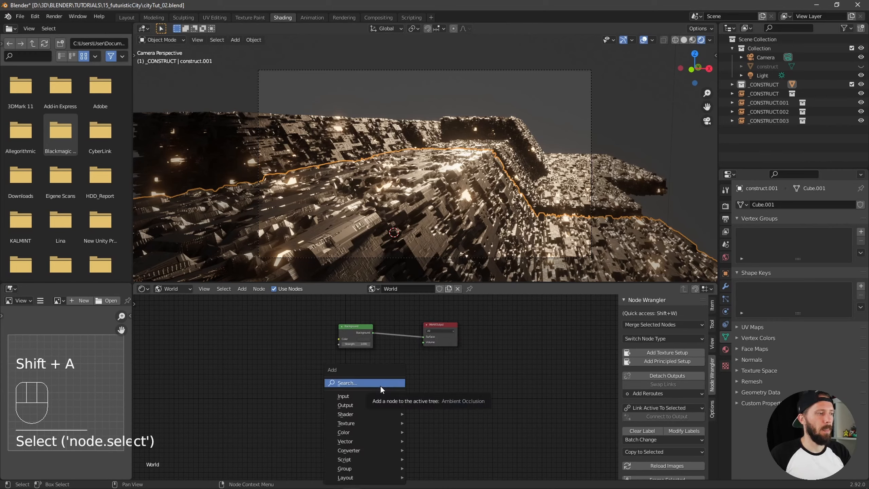
pyautogui.click(376, 383)
pyautogui.write('volume')
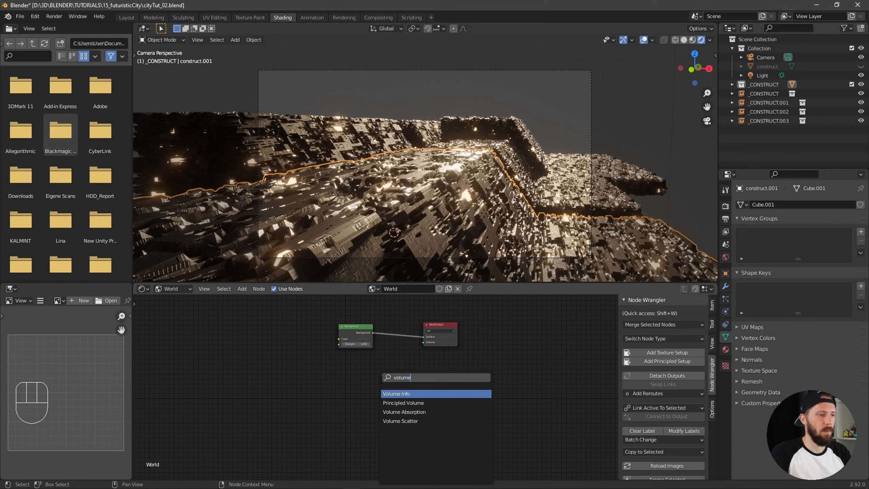
pyautogui.press('Down')
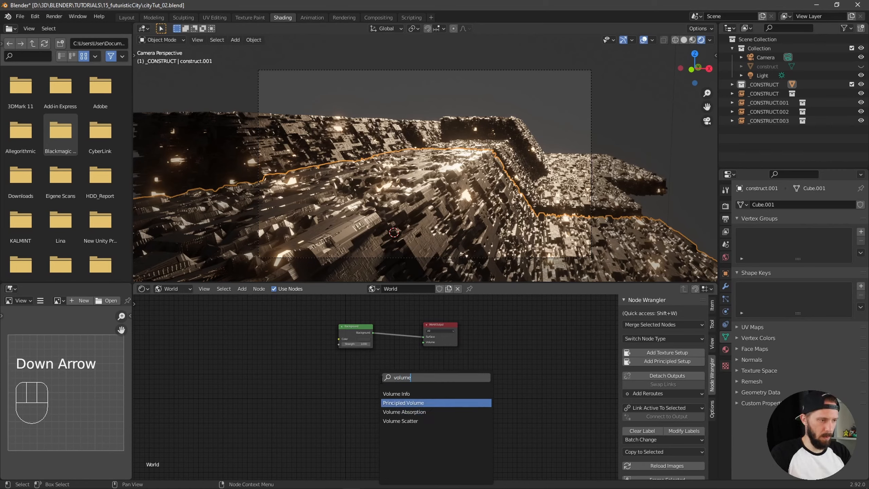
pyautogui.press('Return')
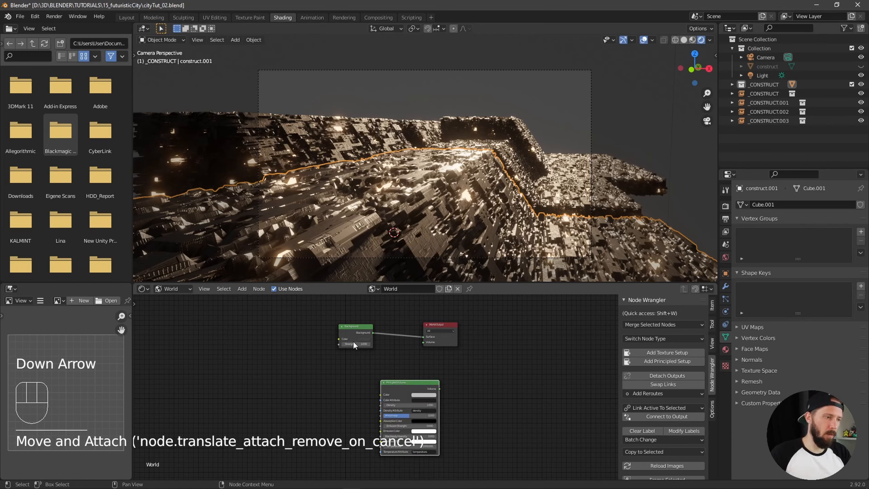
pyautogui.moveTo(414, 382); pyautogui.dragTo(381, 381)
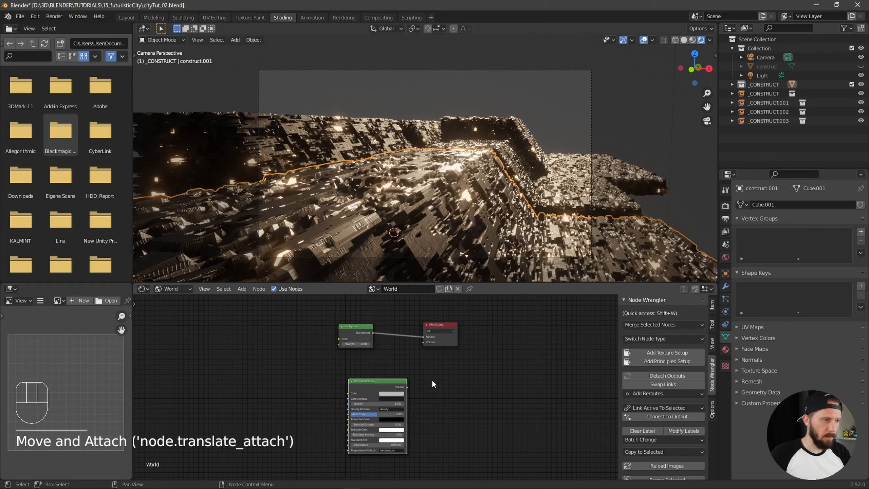
pyautogui.keyDown('alt'); pyautogui.moveTo(433, 379); pyautogui.dragTo(530, 354, button='middle'); pyautogui.keyUp('alt')
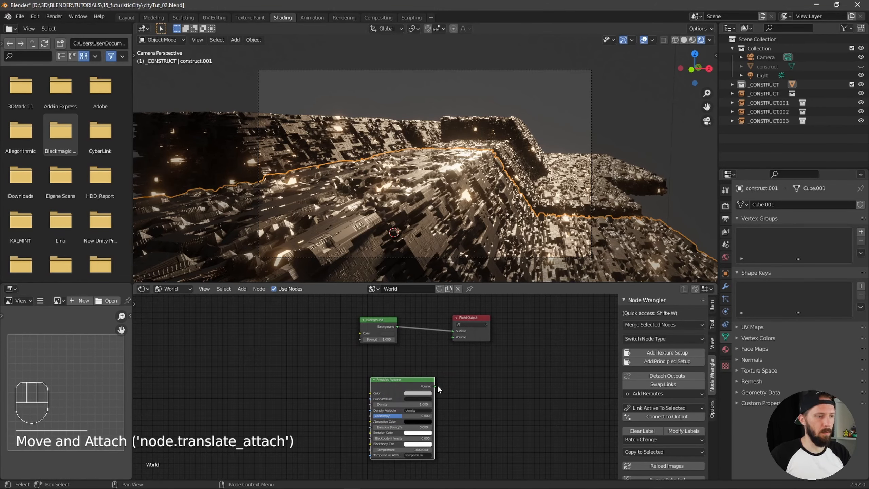
pyautogui.moveTo(436, 386); pyautogui.dragTo(453, 337)
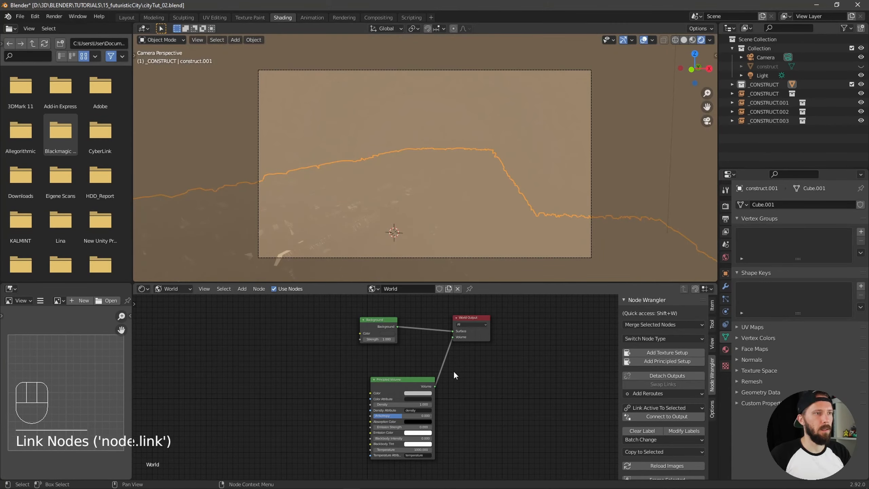
# Set the Principled Volume's density to 0.05
pyautogui.keyDown('ctrl'); pyautogui.keyDown('alt'); pyautogui.moveTo(488, 374); pyautogui.dragTo(516, 377, button='middle'); pyautogui.keyUp('alt'); pyautogui.keyUp('ctrl')
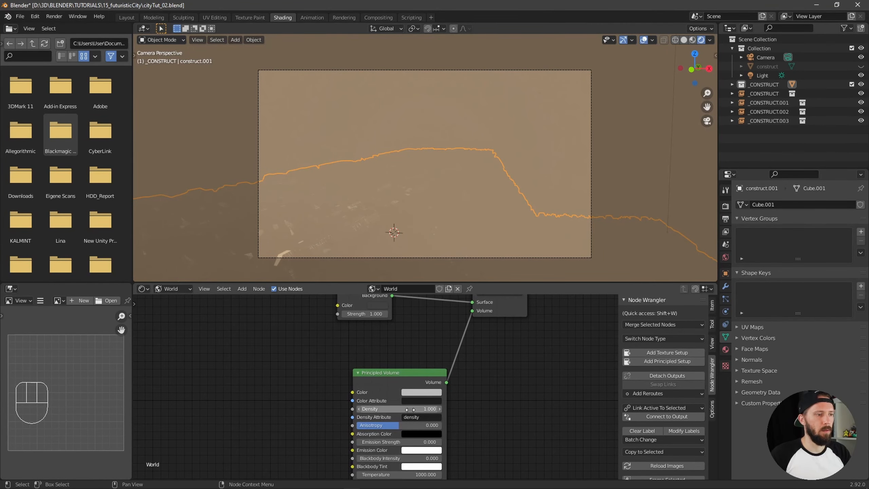
pyautogui.click(407, 409)
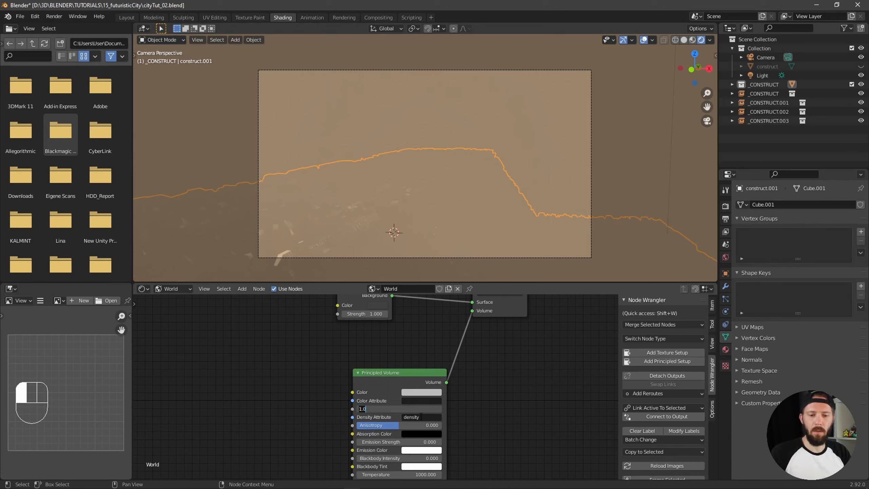
pyautogui.write('.05')
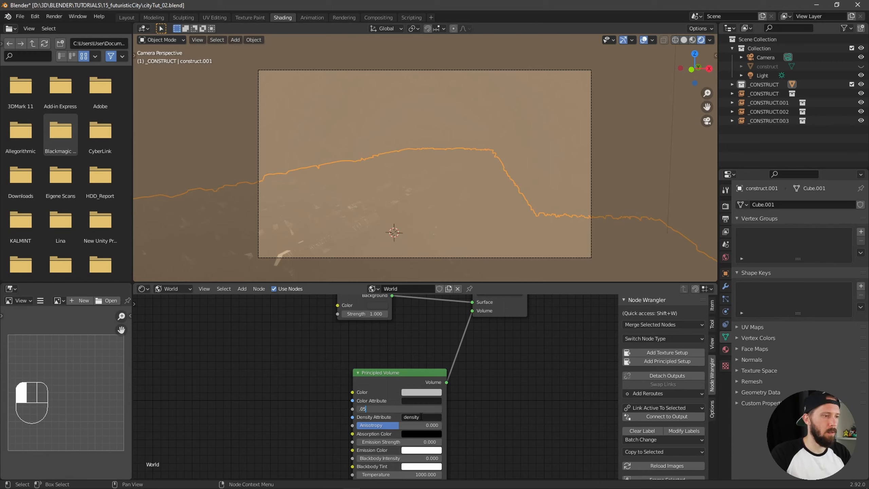
pyautogui.press('Return')
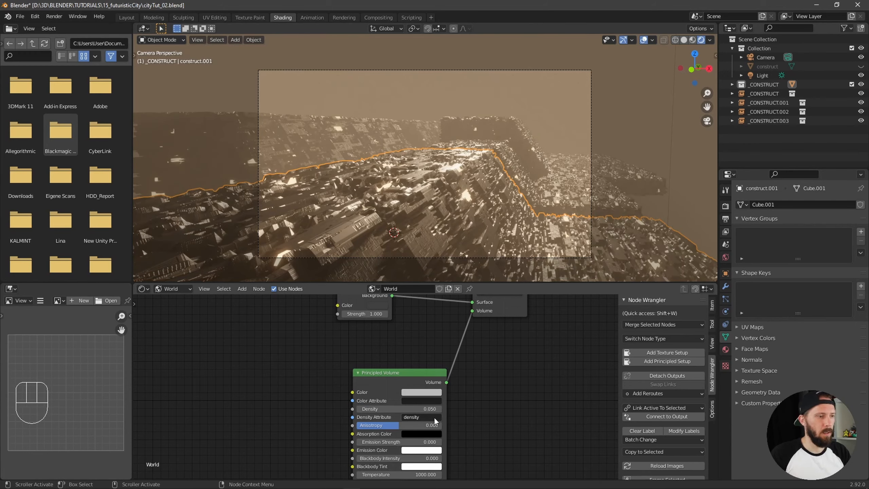
# Set the Principled Volume's anisotropy to 0.345
pyautogui.click(413, 425)
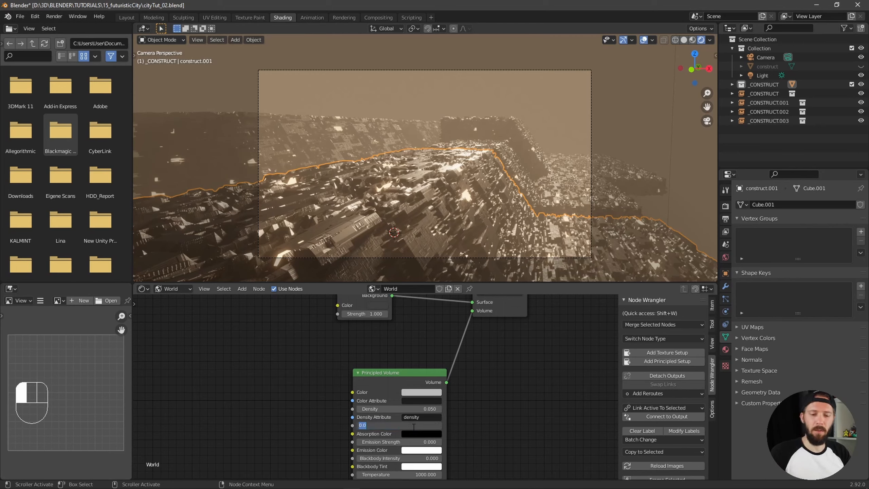
pyautogui.press('BackSpace')
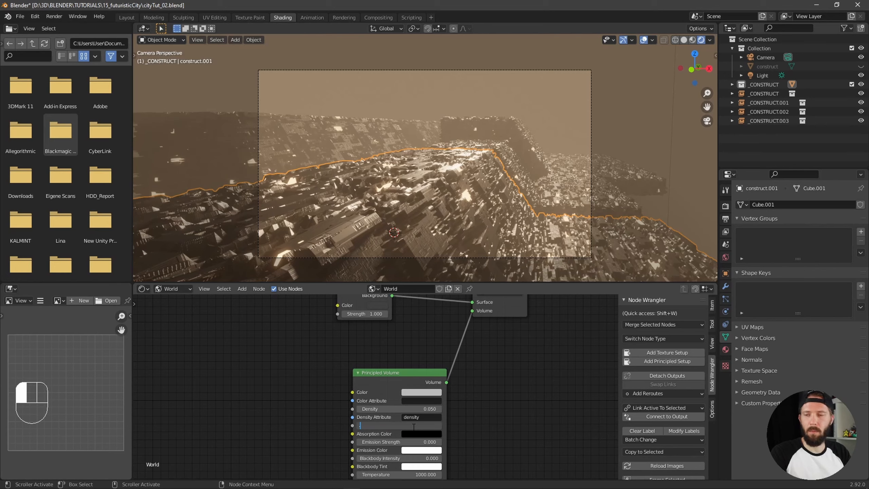
pyautogui.write('.34')
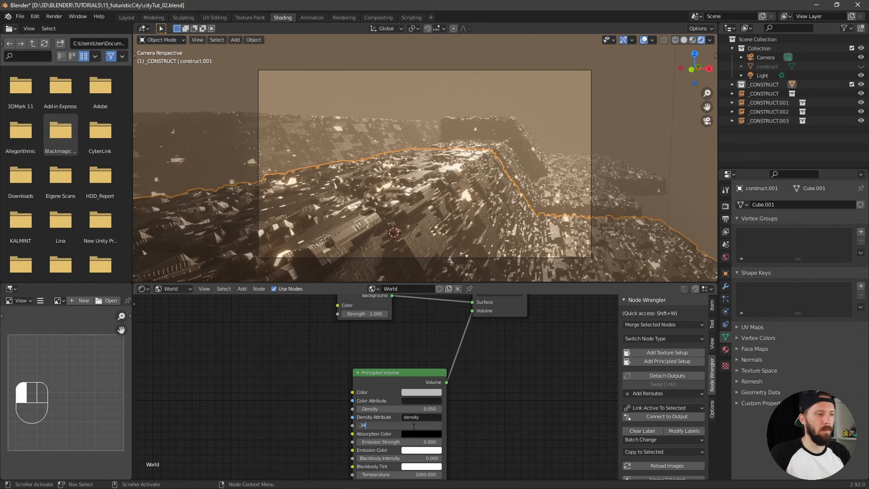
pyautogui.write('56')
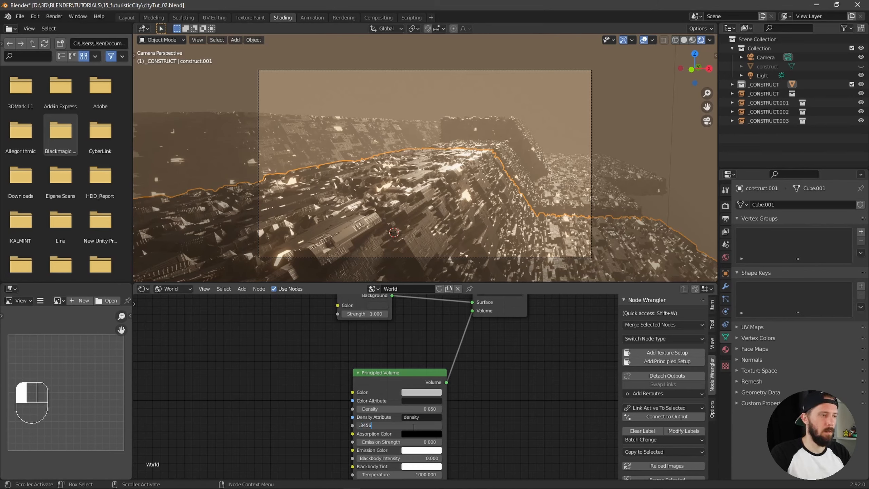
pyautogui.press('BackSpace')
pyautogui.press('Return')
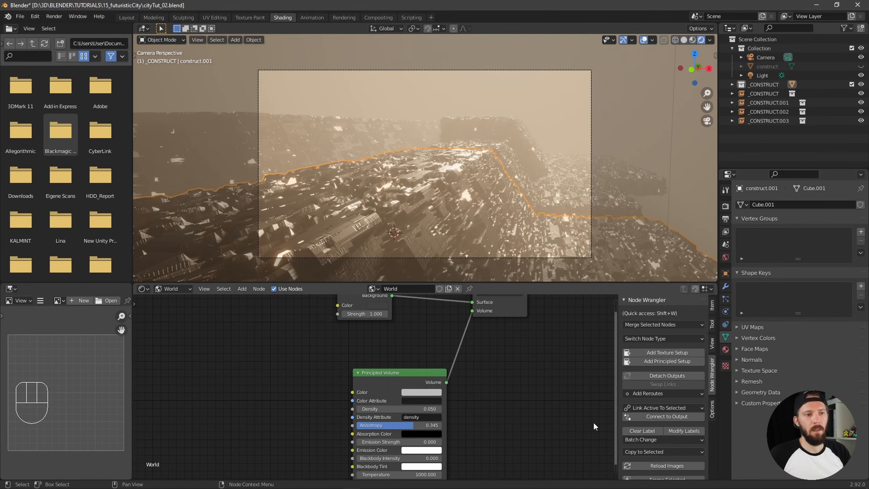
# Hide the viewport overlays and try Principled Volume densities of 0.03 and 0.01
pyautogui.click(643, 40)
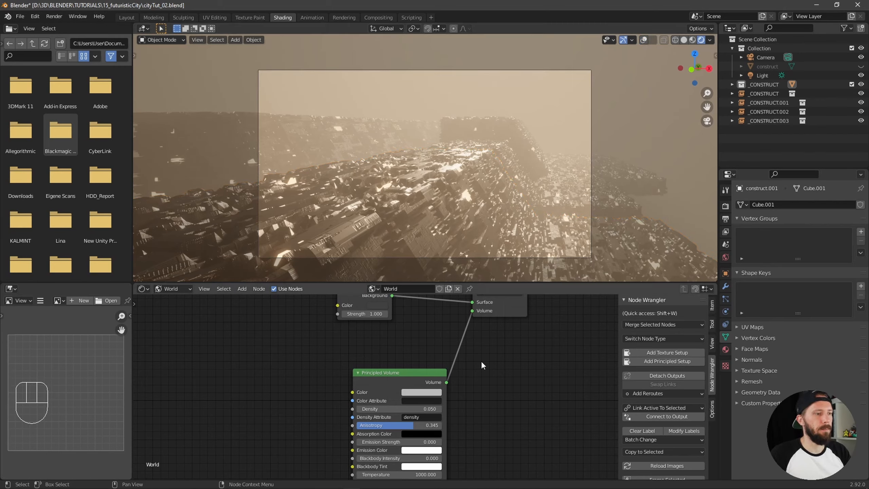
pyautogui.click(418, 408)
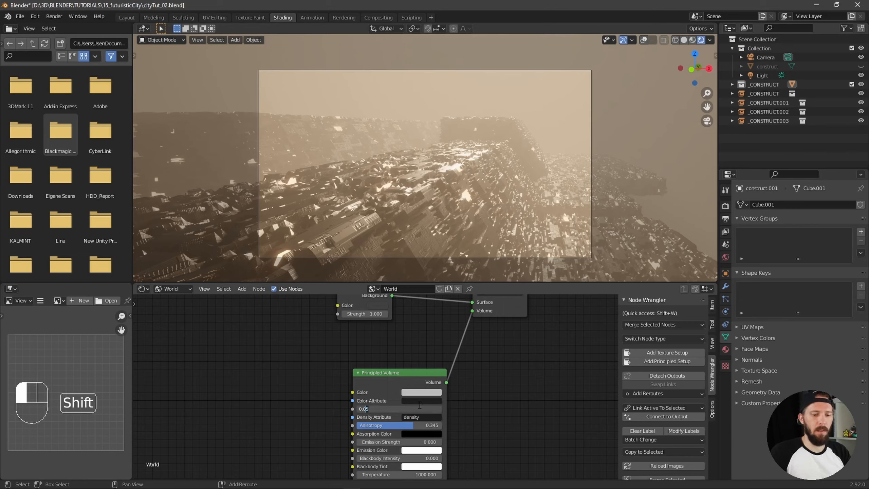
pyautogui.press('BackSpace')
pyautogui.write('3')
pyautogui.press('Return')
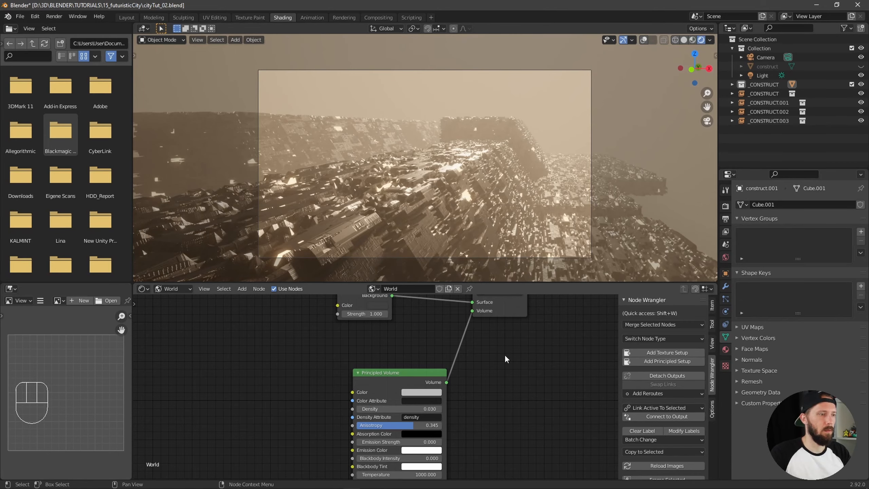
pyautogui.click(423, 408)
pyautogui.press('BackSpace')
pyautogui.write('1')
pyautogui.press('Return')
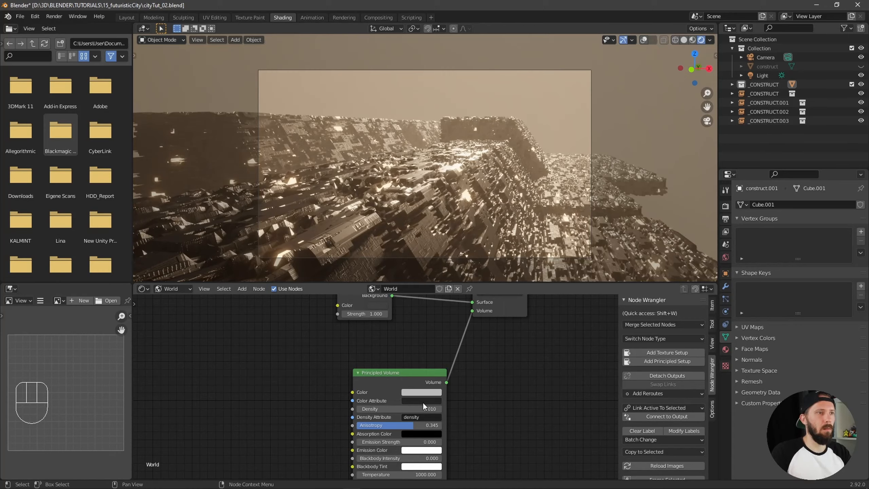
# Set the Principled Volume's density to 0.02
pyautogui.click(442, 408)
pyautogui.press('BackSpace')
pyautogui.write('2')
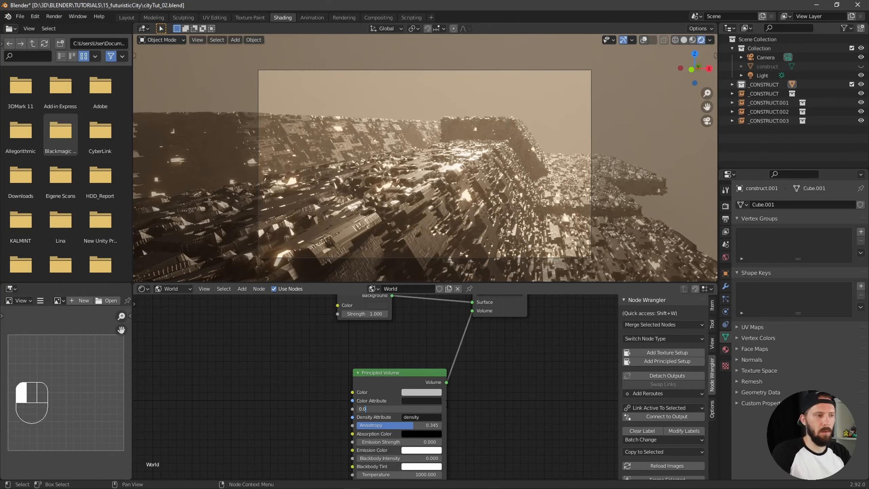
pyautogui.press('Return')
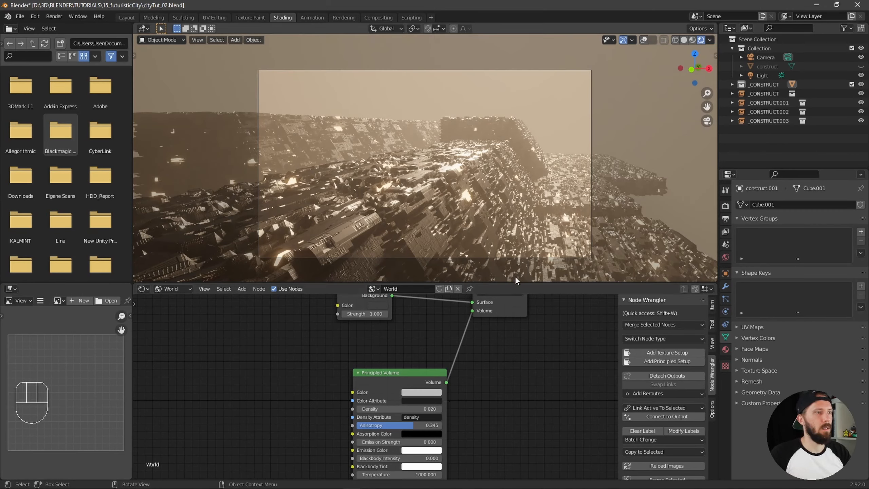
pyautogui.click(541, 350)
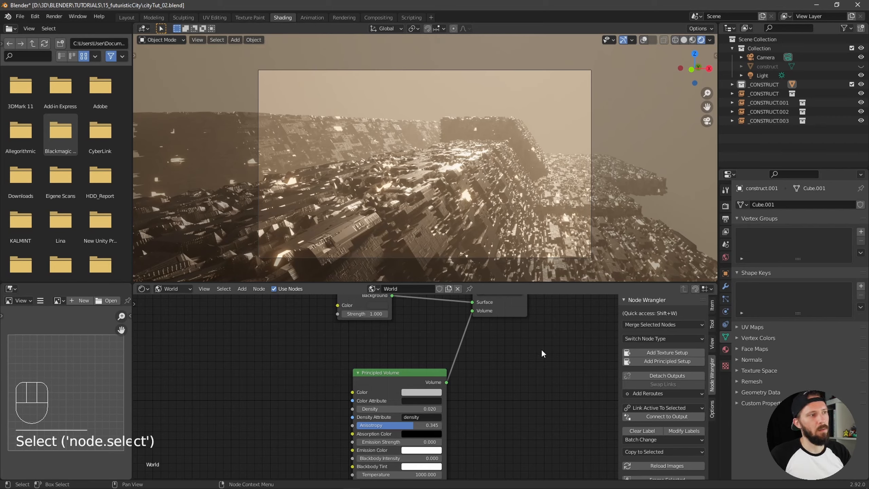
# Show the city object's M_city material nodes again, focusing on the ColorRamp fed by the lights02.png texture
pyautogui.click(175, 289)
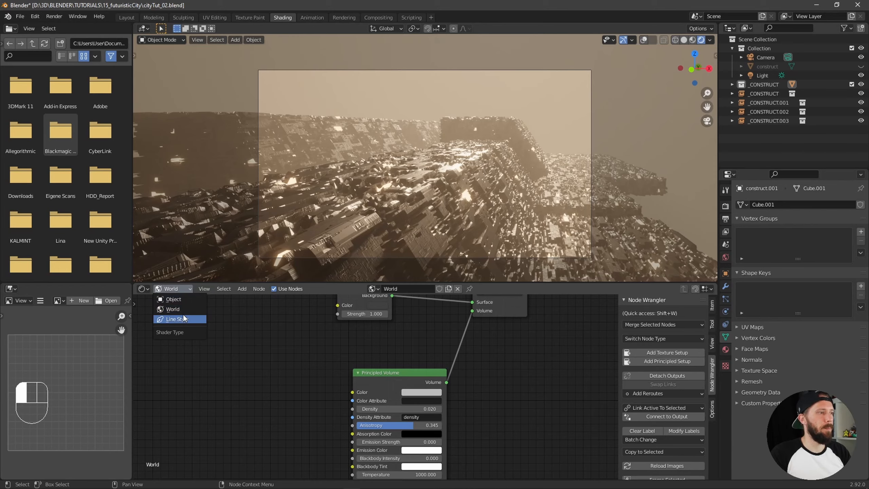
pyautogui.click(181, 299)
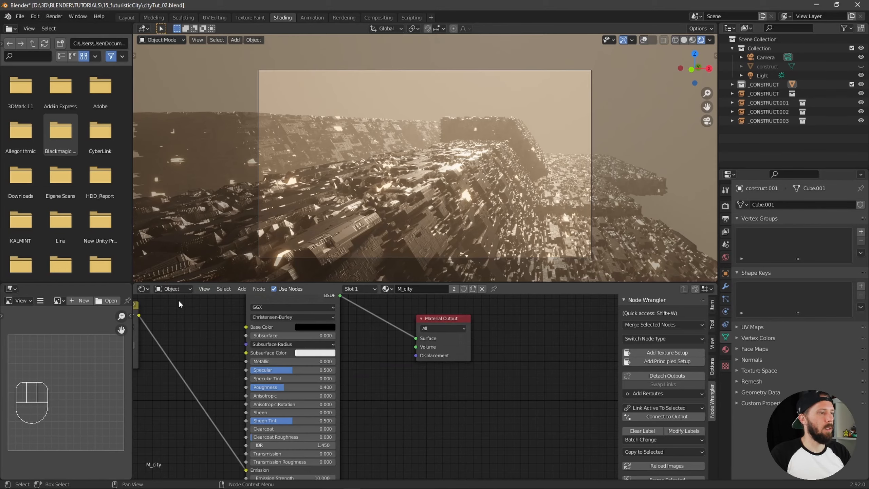
pyautogui.keyDown('alt'); pyautogui.moveTo(391, 380); pyautogui.dragTo(380, 401); pyautogui.keyUp('alt')
pyautogui.keyDown('ctrl'); pyautogui.keyDown('alt'); pyautogui.moveTo(380, 401); pyautogui.dragTo(477, 386, button='middle'); pyautogui.keyUp('alt'); pyautogui.keyUp('ctrl')
pyautogui.keyDown('ctrl'); pyautogui.keyDown('alt'); pyautogui.moveTo(491, 372); pyautogui.dragTo(414, 394); pyautogui.keyUp('alt'); pyautogui.keyUp('ctrl')
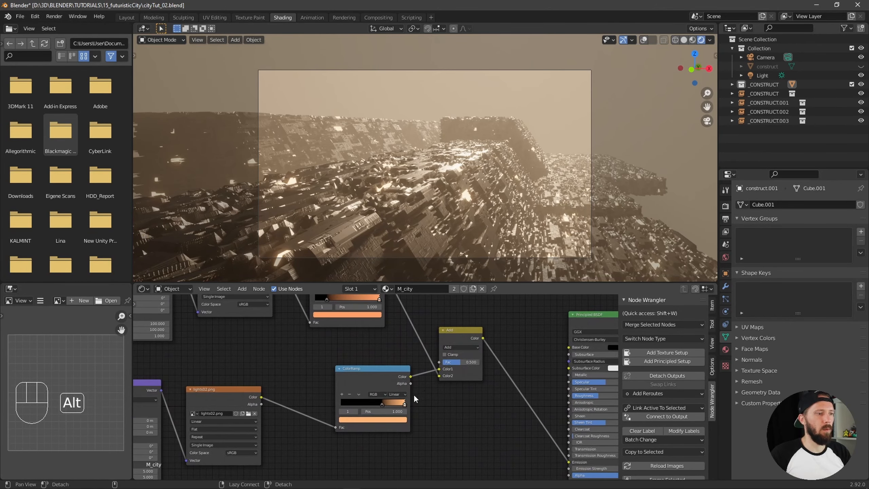
# Try a light cyan colour for the end stop of the ColorRamp fed by lights02.png
pyautogui.click(393, 420)
pyautogui.moveTo(367, 355)
pyautogui.mouseDown()
pyautogui.moveTo(380, 341)
pyautogui.moveTo(365, 344)
pyautogui.mouseUp()
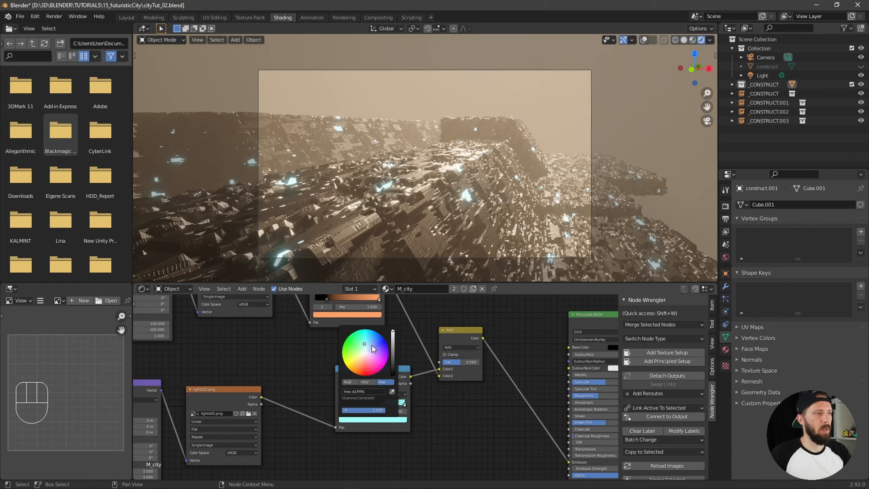
pyautogui.press('Escape')
# Add a blue stop (0090BC) at about position 0.789 to the ColorRamp fed by lights02.png
pyautogui.keyDown('ctrl'); pyautogui.keyDown('alt'); pyautogui.moveTo(470, 400); pyautogui.dragTo(505, 391); pyautogui.keyUp('alt'); pyautogui.keyUp('ctrl')
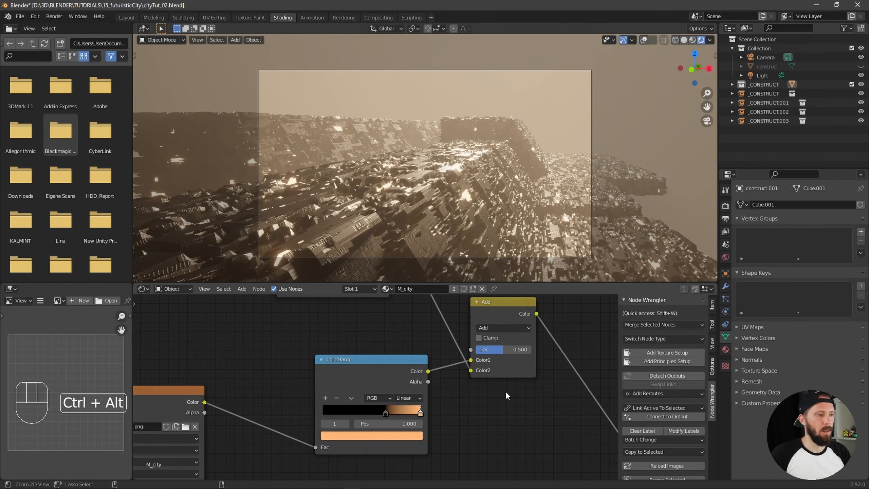
pyautogui.click(326, 398)
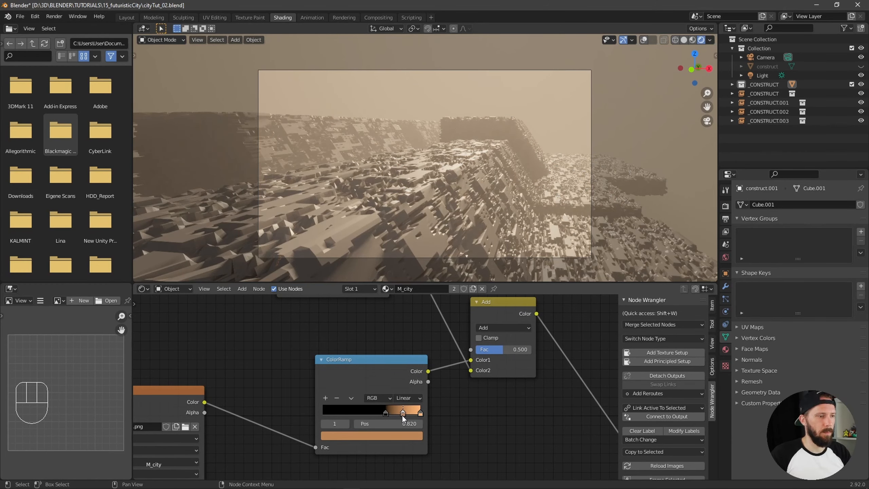
pyautogui.click(390, 434)
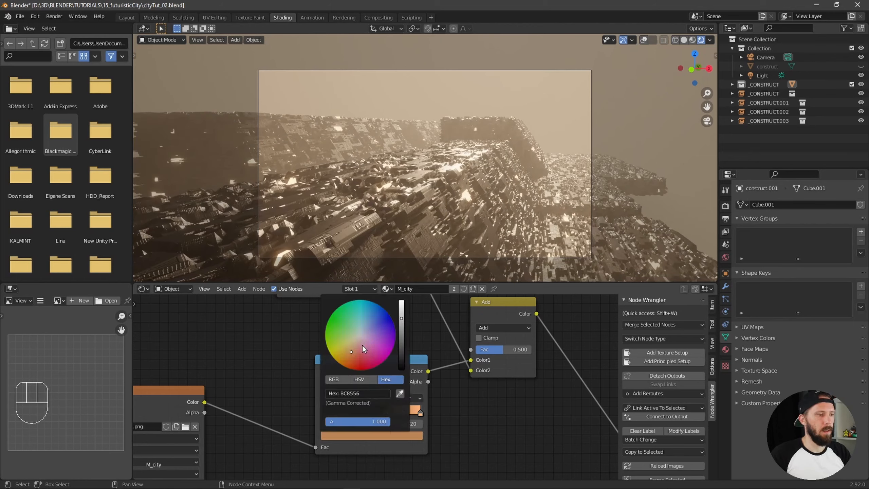
pyautogui.moveTo(362, 344); pyautogui.dragTo(369, 292)
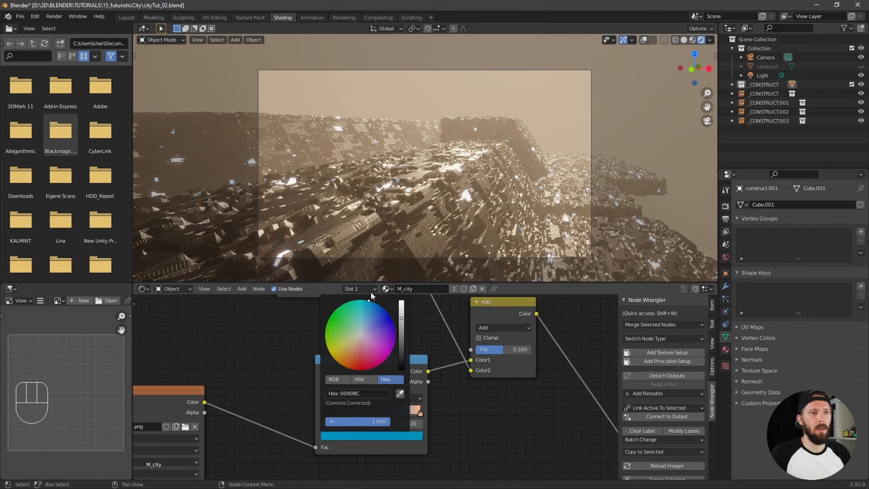
pyautogui.moveTo(402, 412)
pyautogui.mouseDown()
pyautogui.moveTo(392, 415)
pyautogui.moveTo(409, 412)
pyautogui.moveTo(386, 411)
pyautogui.moveTo(398, 411)
pyautogui.mouseUp()
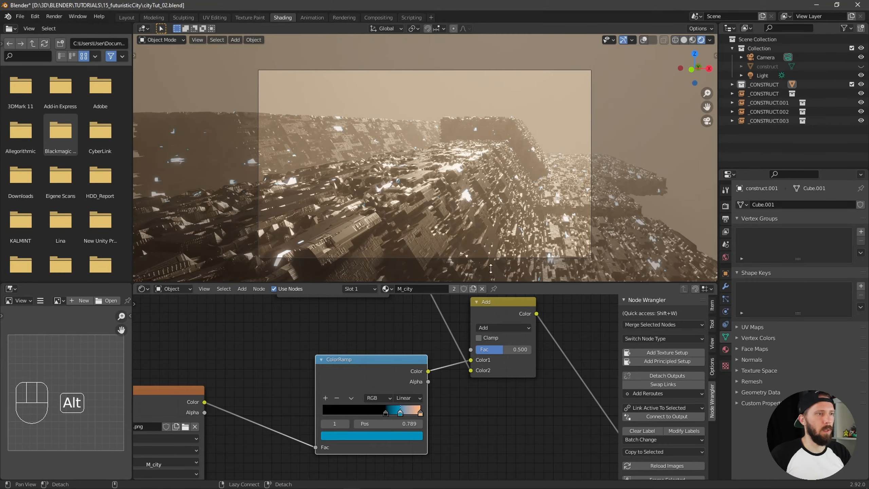
# Shift the ColorRamp's orange end stop inward and fine-tune the blue stop to about position 0.766
pyautogui.keyDown('ctrl'); pyautogui.keyDown('alt'); pyautogui.moveTo(581, 222); pyautogui.dragTo(583, 205, button='middle'); pyautogui.keyUp('alt'); pyautogui.keyUp('ctrl')
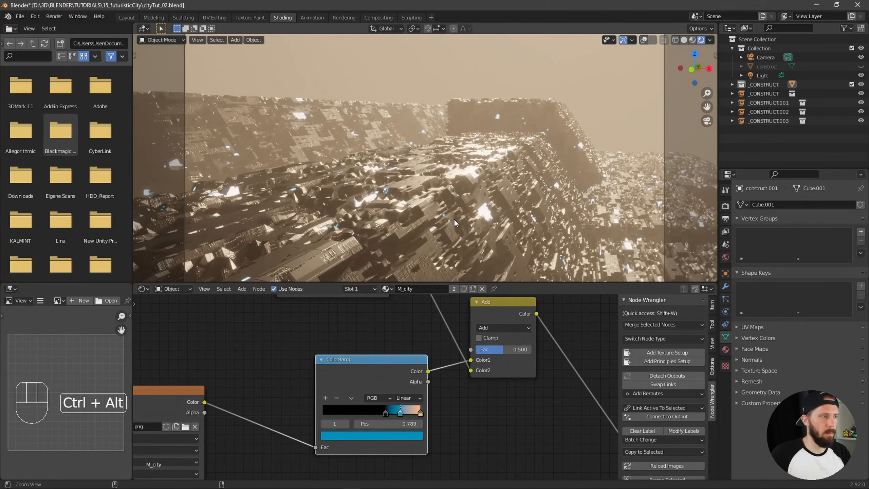
pyautogui.keyDown('alt'); pyautogui.moveTo(453, 218); pyautogui.dragTo(499, 234, button='middle'); pyautogui.keyUp('alt')
pyautogui.moveTo(420, 412); pyautogui.dragTo(396, 413)
pyautogui.press('KP_0')
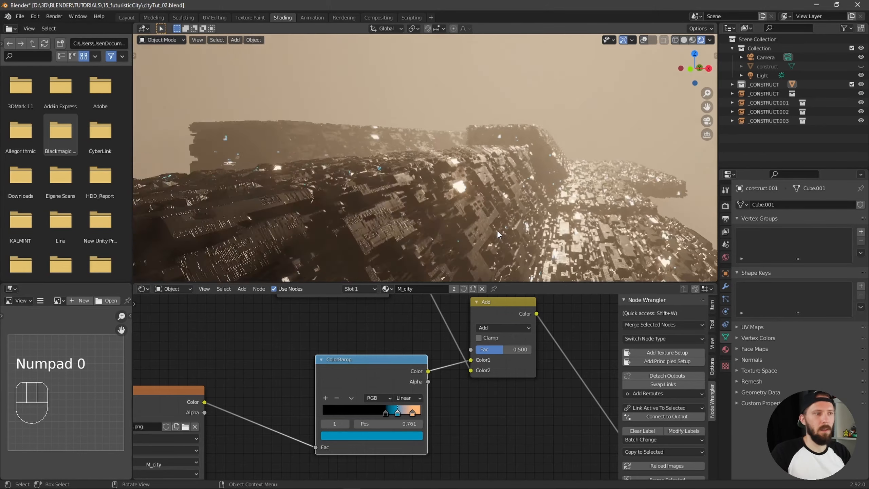
pyautogui.moveTo(397, 413); pyautogui.dragTo(398, 413)
# Try a strength of 1 for the sun light and settle on 2
pyautogui.click(762, 75)
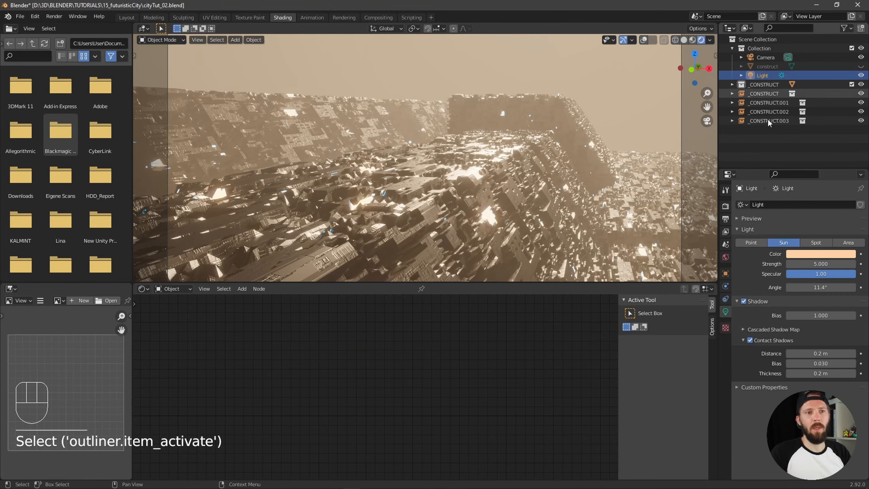
pyautogui.click(813, 264)
pyautogui.write('1')
pyautogui.press('Return')
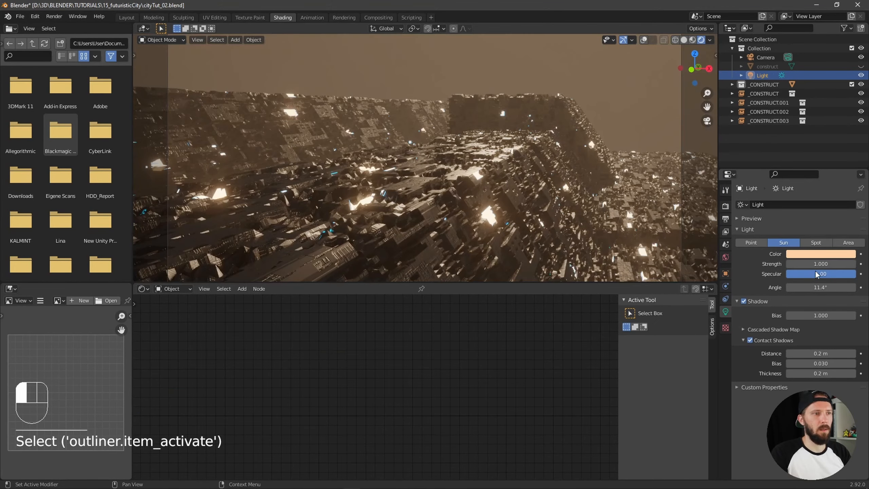
pyautogui.click(819, 263)
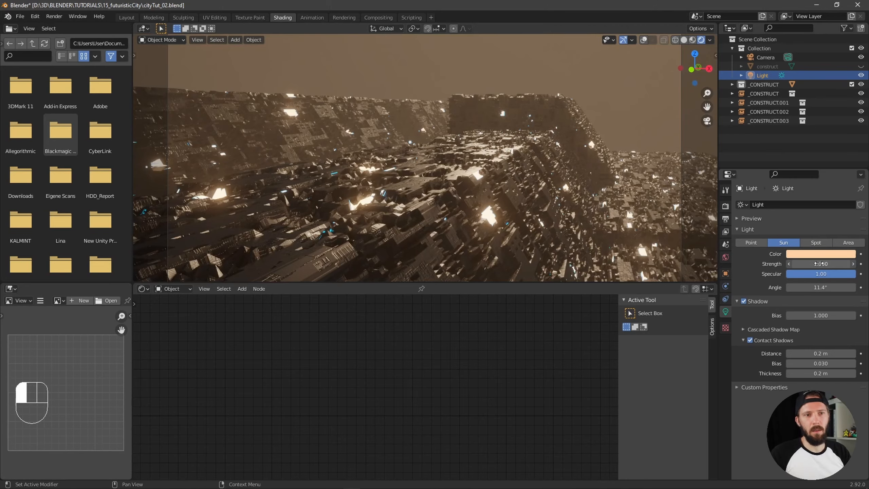
pyautogui.write('2')
pyautogui.press('Return')
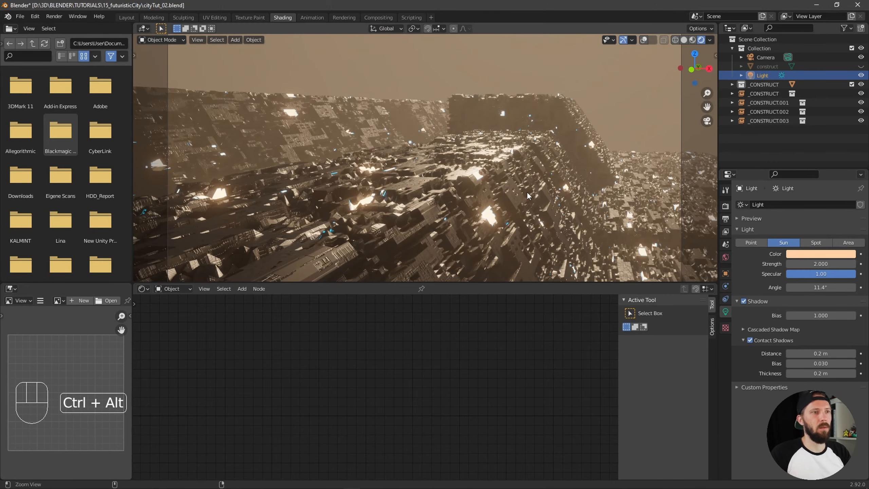
pyautogui.press('ctrl+alt+KP_0')
pyautogui.scroll(5, 457, 226)
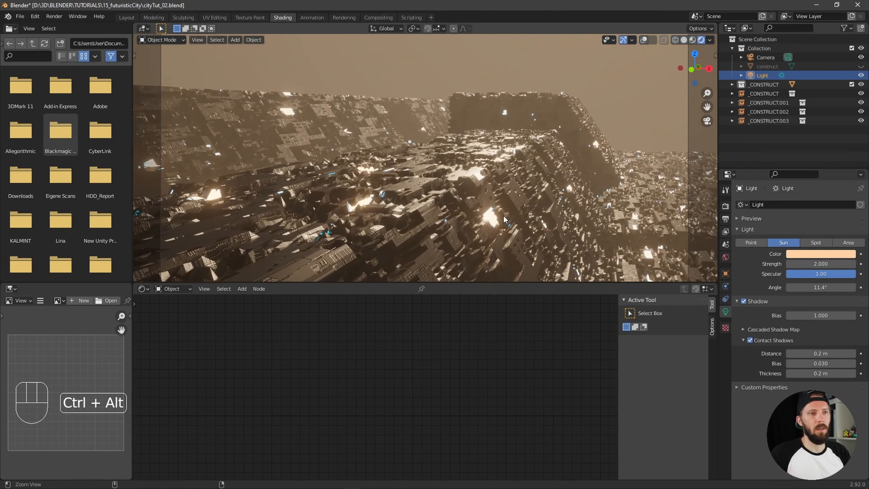
pyautogui.keyDown('ctrl'); pyautogui.keyDown('alt'); pyautogui.moveTo(507, 216); pyautogui.dragTo(490, 220); pyautogui.keyUp('alt'); pyautogui.keyUp('ctrl')
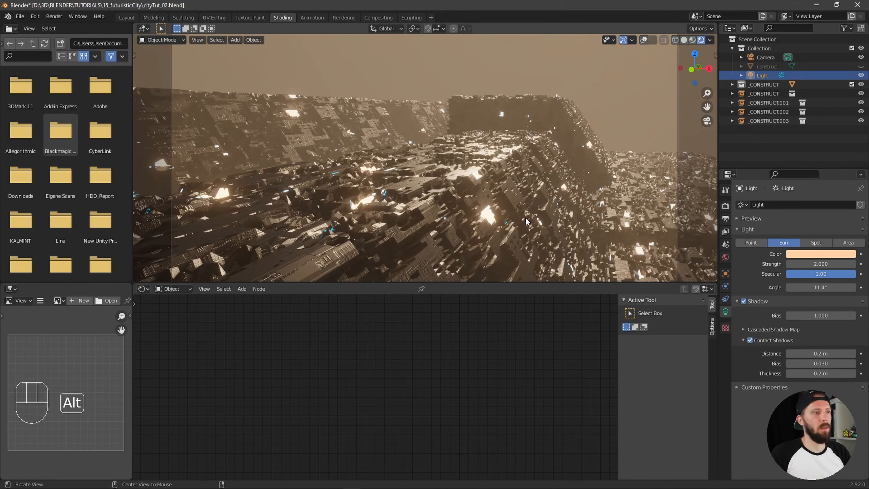
pyautogui.keyDown('ctrl'); pyautogui.keyDown('alt'); pyautogui.moveTo(514, 216); pyautogui.dragTo(503, 228); pyautogui.keyUp('alt'); pyautogui.keyUp('ctrl')
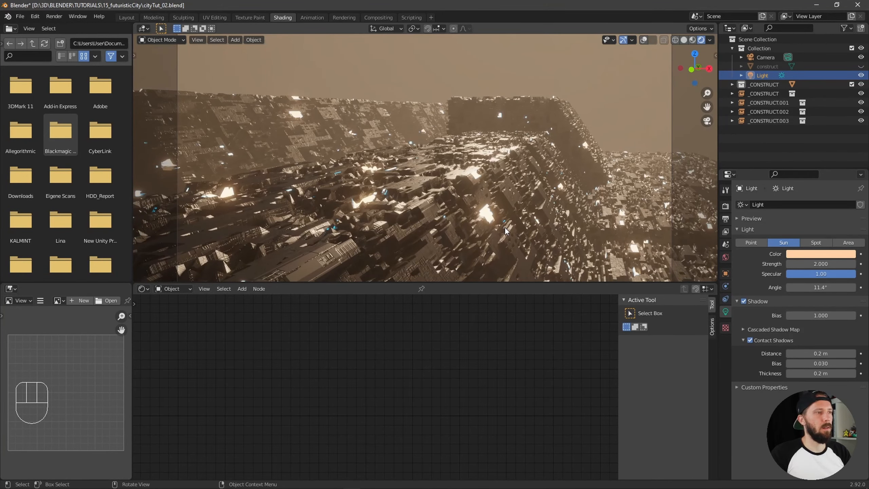
pyautogui.keyDown('ctrl'); pyautogui.keyDown('alt'); pyautogui.moveTo(506, 230); pyautogui.dragTo(504, 225); pyautogui.keyUp('alt'); pyautogui.keyUp('ctrl')
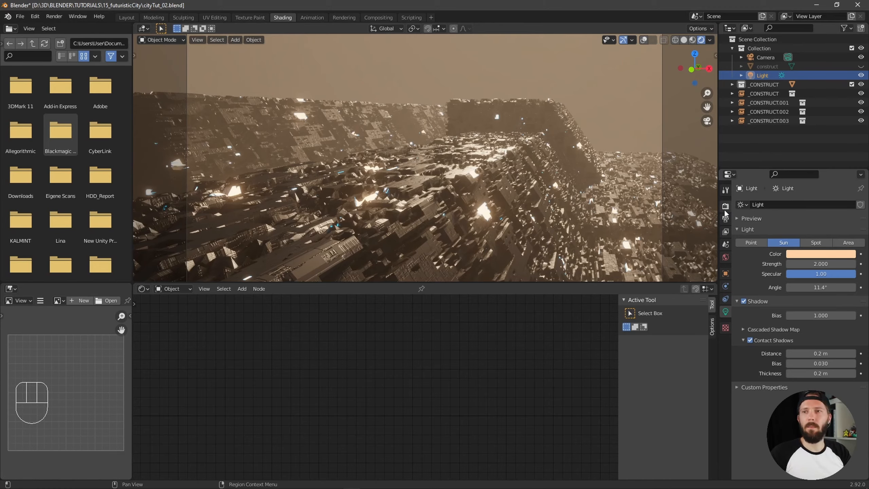
pyautogui.hotkey('alt', 'Tab')
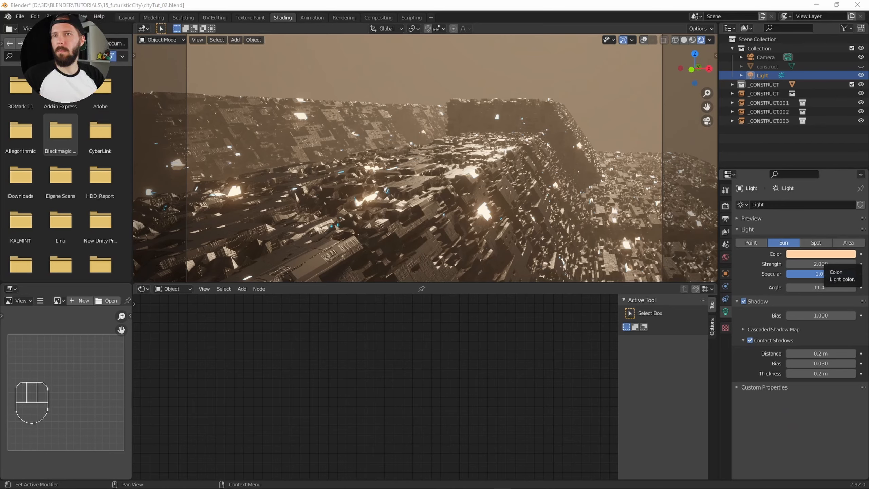
# Compare the Medium, High and Very High Contrast looks in the scene's colour management and keep High Contrast
pyautogui.click(725, 206)
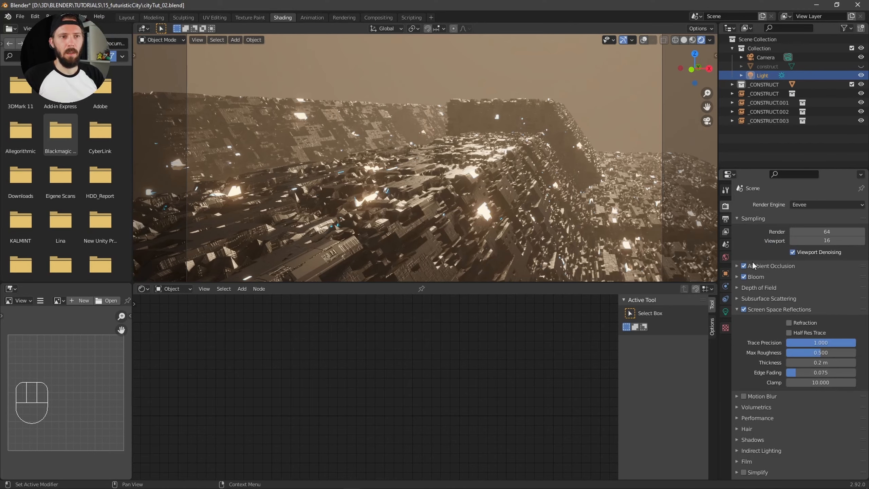
pyautogui.click(739, 308)
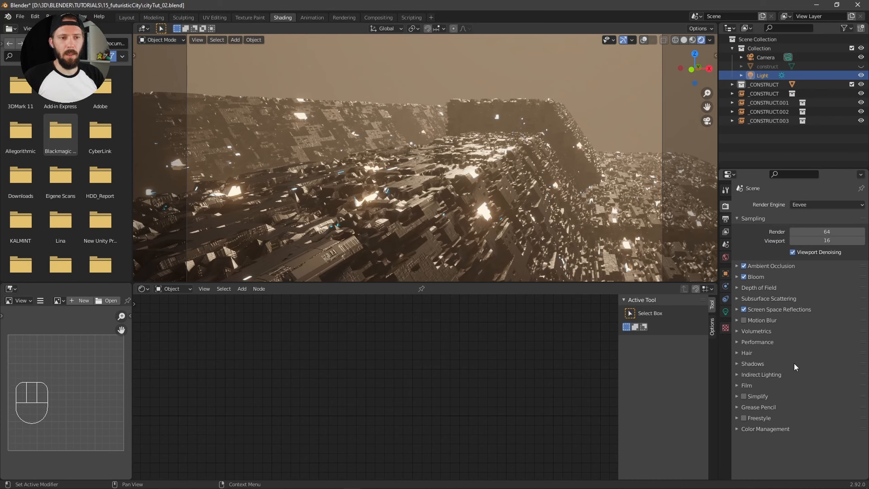
pyautogui.click(736, 430)
pyautogui.scroll(-3, 825, 396)
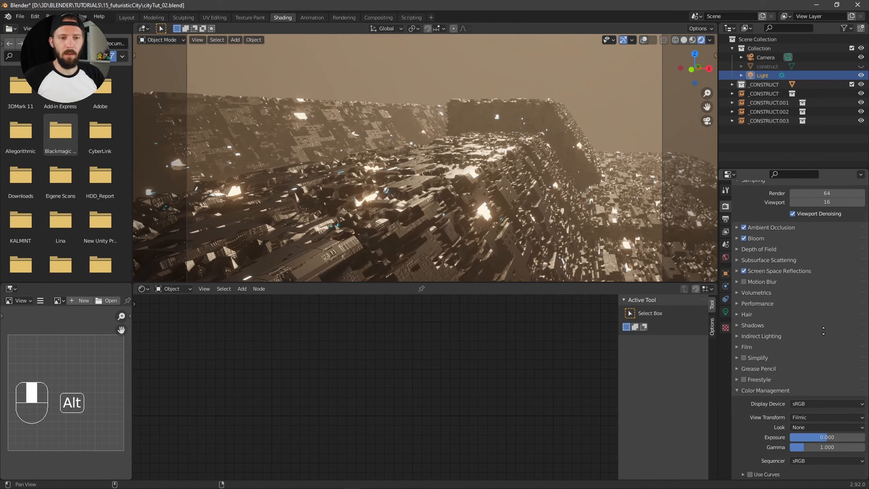
pyautogui.click(819, 427)
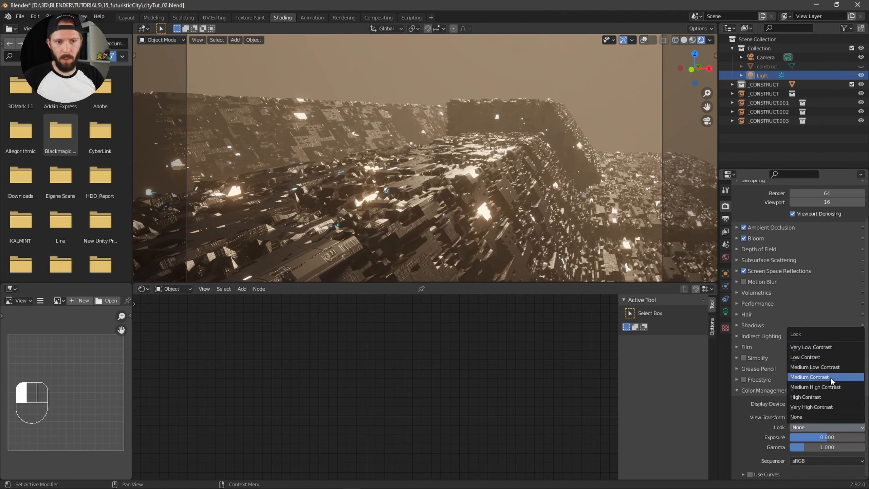
pyautogui.moveTo(823, 410); pyautogui.dragTo(828, 377)
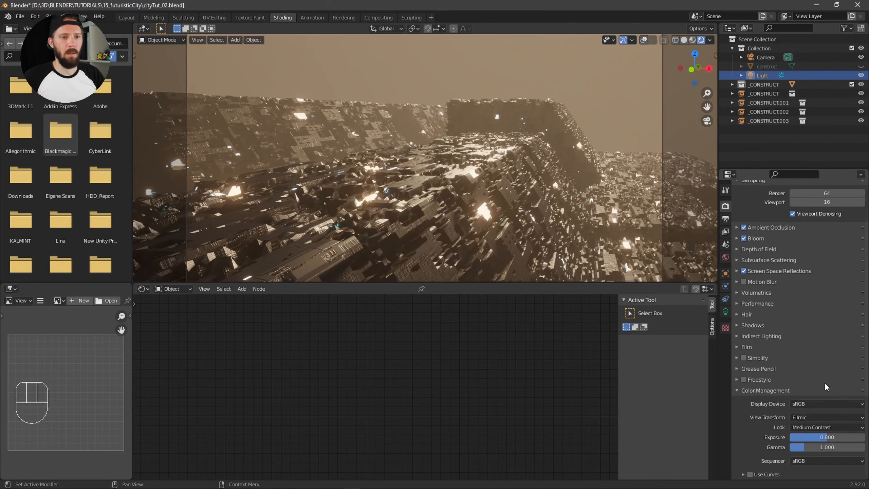
pyautogui.moveTo(823, 425); pyautogui.dragTo(827, 397)
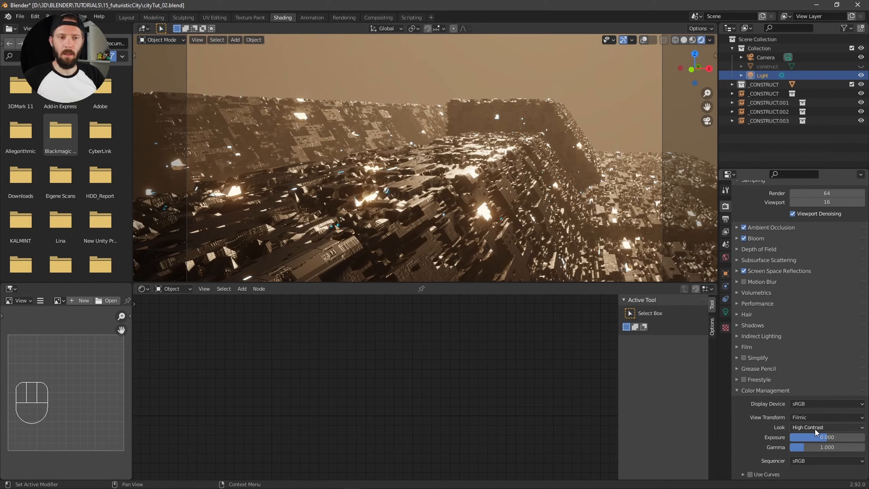
pyautogui.moveTo(819, 426); pyautogui.dragTo(828, 406)
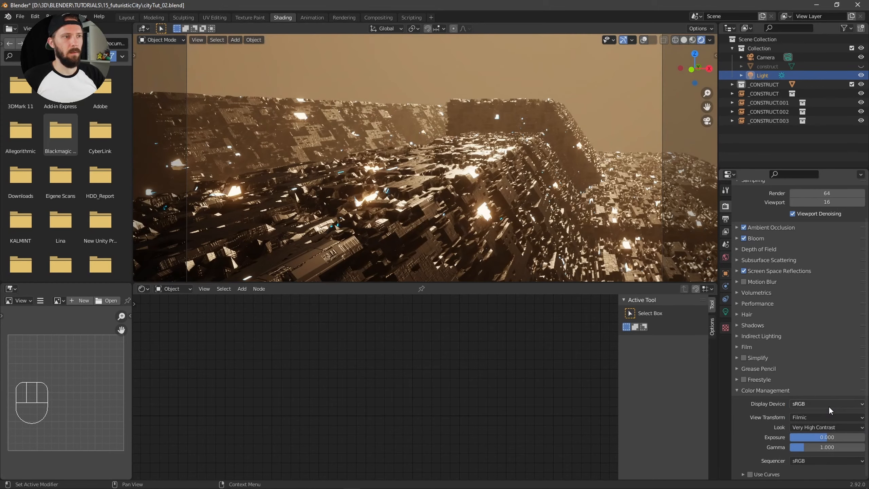
pyautogui.click(827, 427)
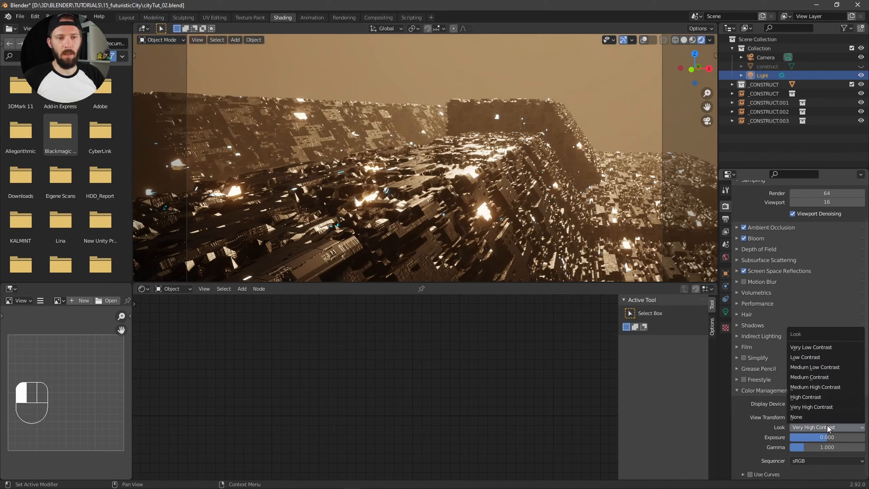
pyautogui.click(832, 399)
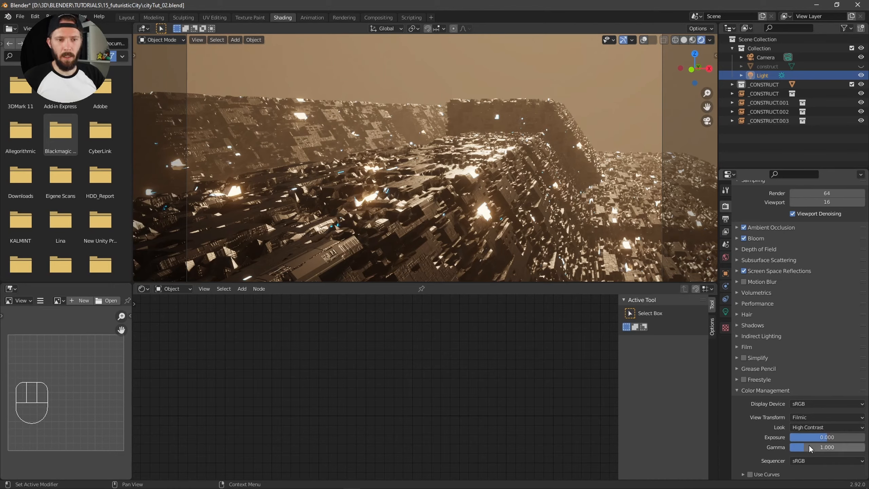
# Set the colour management exposure to about -0.357 and gamma to about 0.881, and save the file
pyautogui.moveTo(825, 437); pyautogui.dragTo(808, 446)
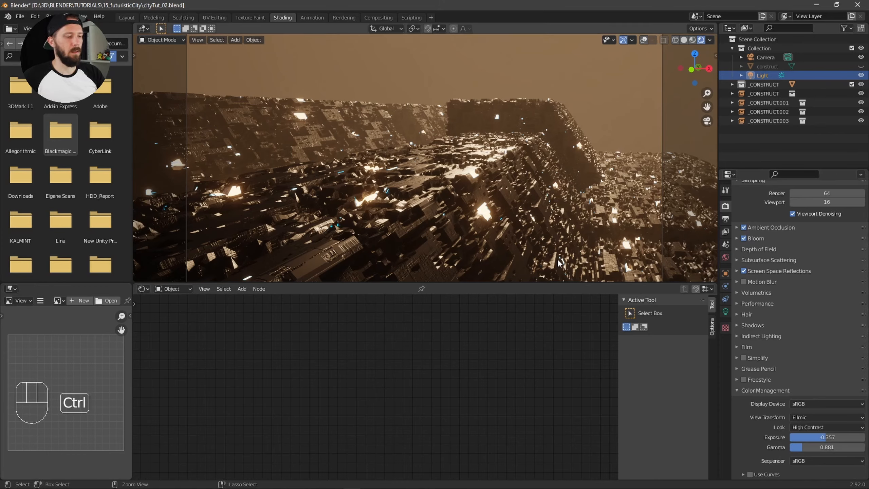
pyautogui.hotkey('ctrl', 's')
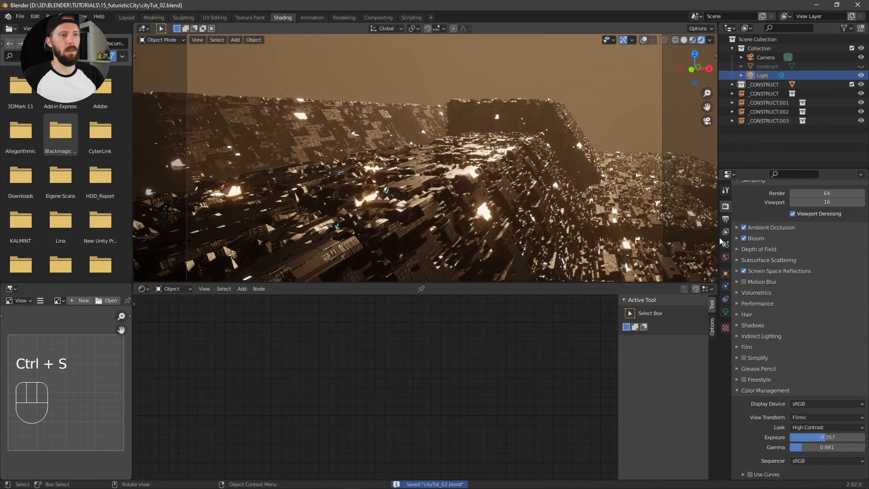
# Raise the viewport level of the Subdivision modifier on the city's construct object
pyautogui.click(512, 229)
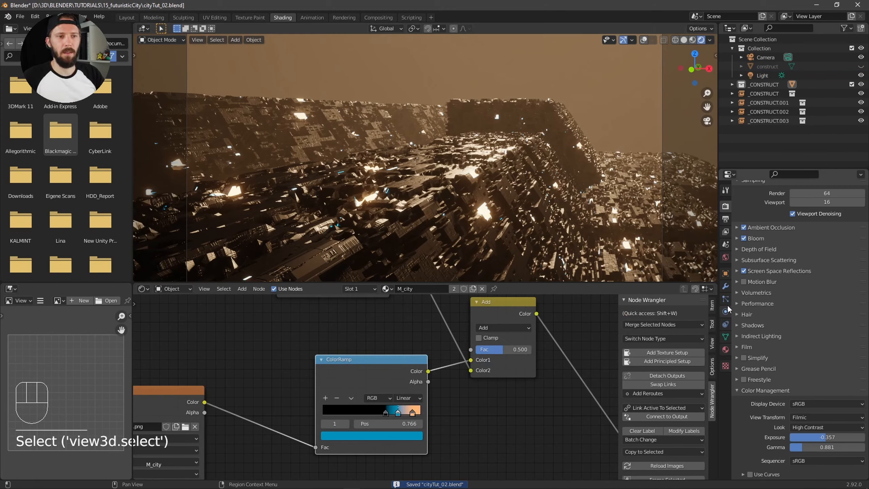
pyautogui.click(726, 286)
pyautogui.click(848, 245)
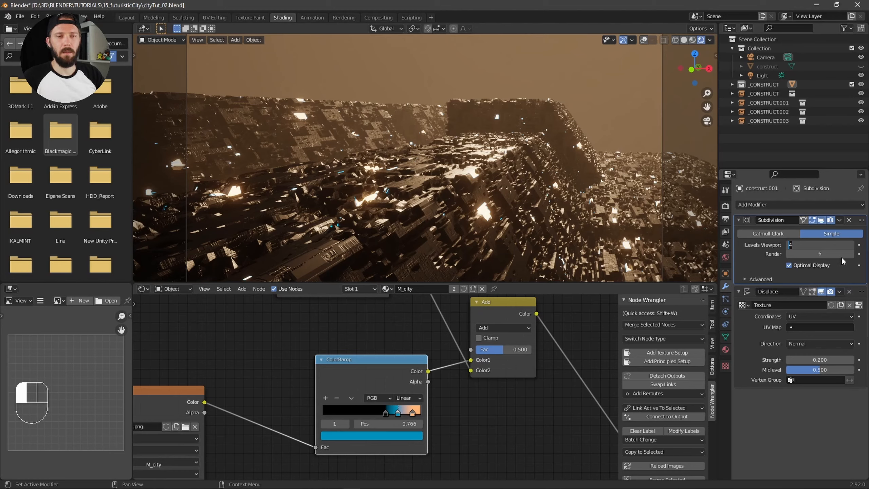
pyautogui.press('Return')
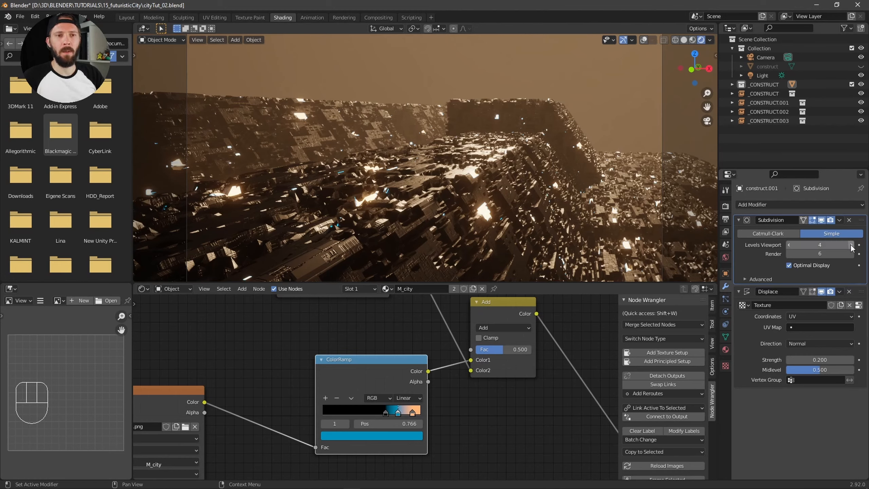
pyautogui.click(852, 245)
pyautogui.click(852, 245)
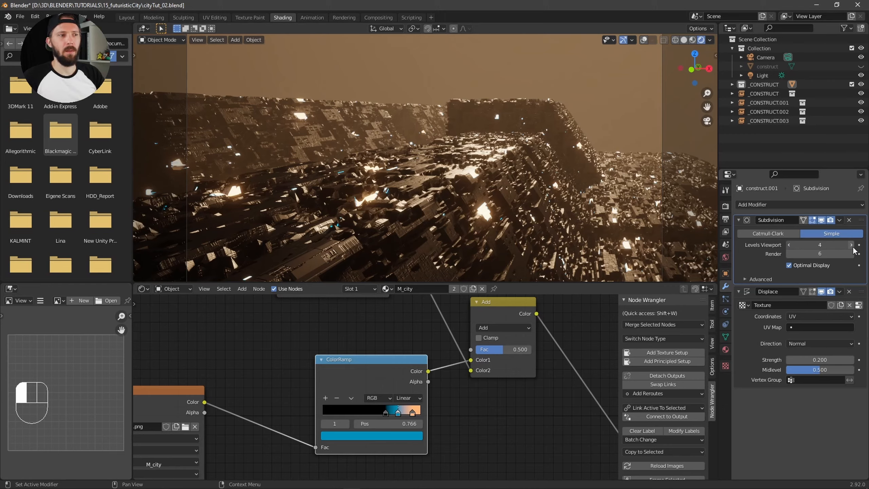
# Return to the camera view and set the camera's focal length to 35 mm
pyautogui.moveTo(505, 226)
pyautogui.keyDown('alt'); pyautogui.mouseDown(button='middle')
pyautogui.moveTo(548, 230)
pyautogui.moveTo(489, 222)
pyautogui.moveTo(671, 200)
pyautogui.moveTo(516, 211)
pyautogui.moveTo(673, 198)
pyautogui.moveTo(528, 217)
pyautogui.moveTo(529, 227)
pyautogui.moveTo(500, 215)
pyautogui.moveTo(486, 221)
pyautogui.moveTo(513, 231)
pyautogui.mouseUp(button='middle'); pyautogui.keyUp('alt')
pyautogui.press('KP_0')
pyautogui.click(660, 207)
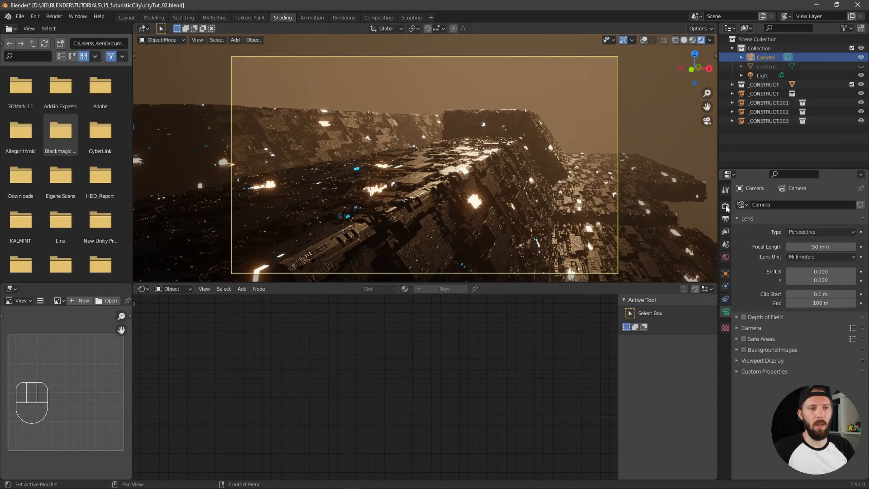
pyautogui.click(726, 206)
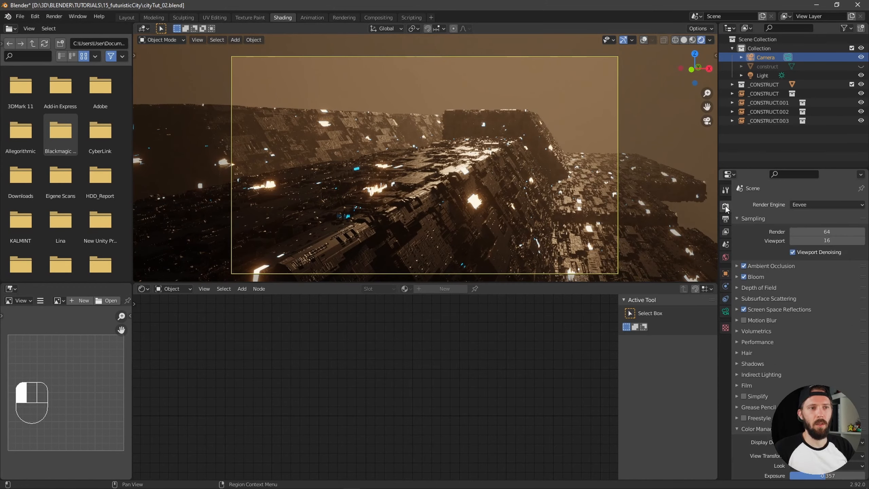
pyautogui.click(726, 218)
pyautogui.click(725, 206)
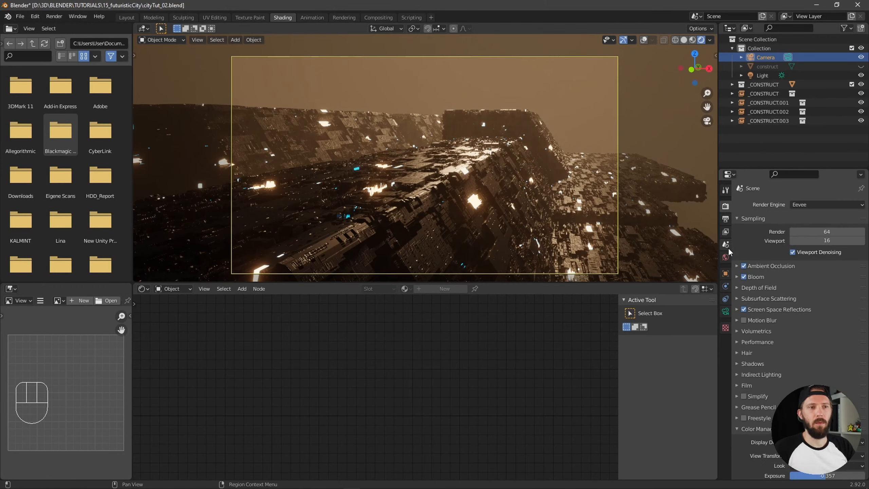
pyautogui.click(766, 57)
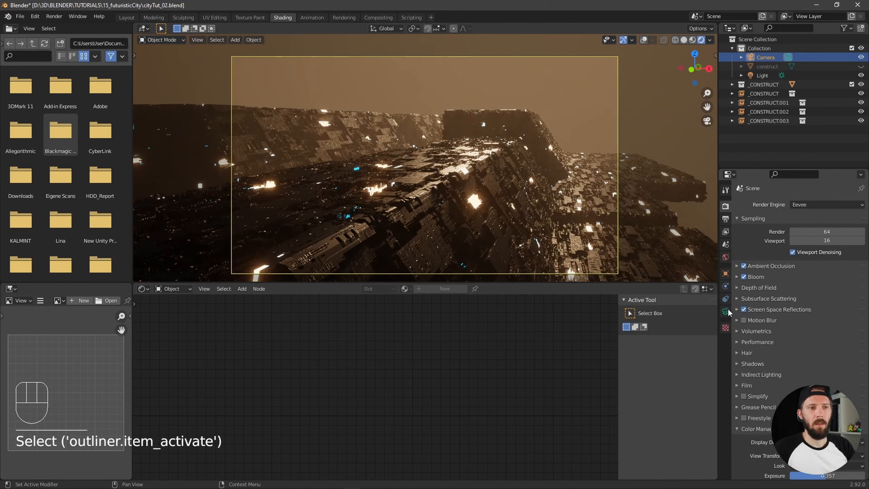
pyautogui.click(726, 311)
pyautogui.click(817, 246)
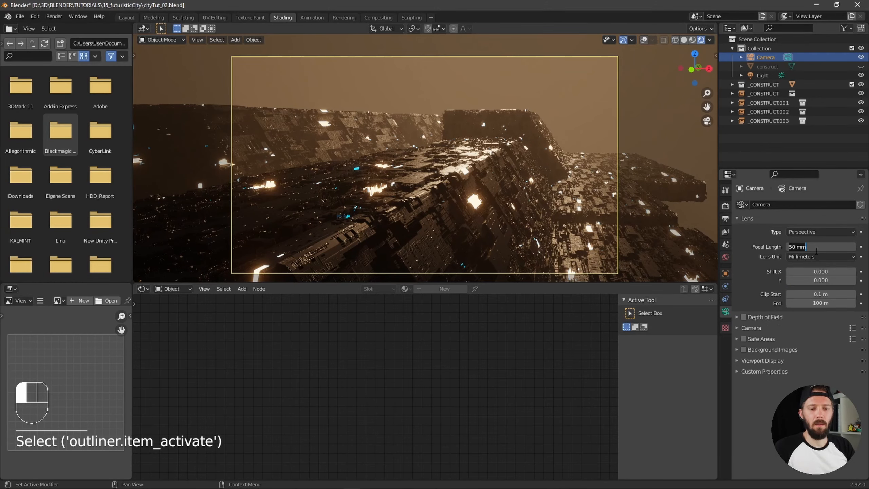
pyautogui.hotkey('ctrl', 'a')
pyautogui.write('35')
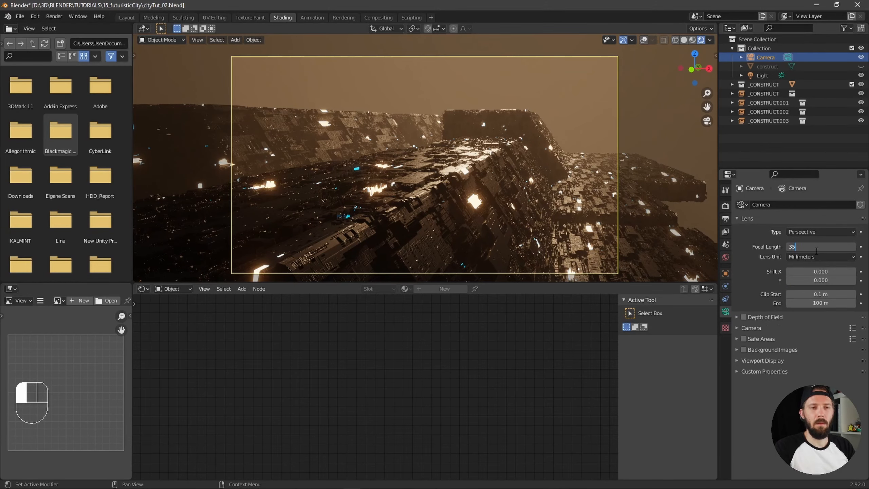
pyautogui.press('Return')
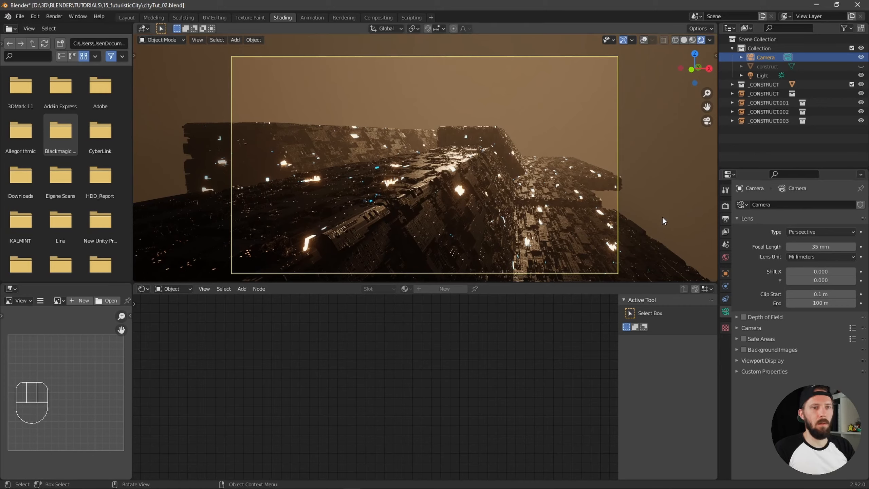
# Try a 30 mm focal length for the camera and set it back to 35 mm
pyautogui.click(817, 247)
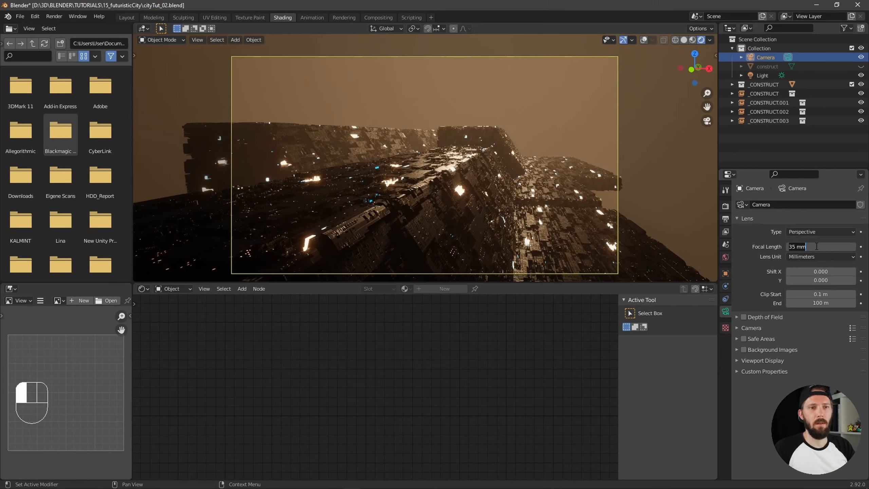
pyautogui.write('30')
pyautogui.press('Return')
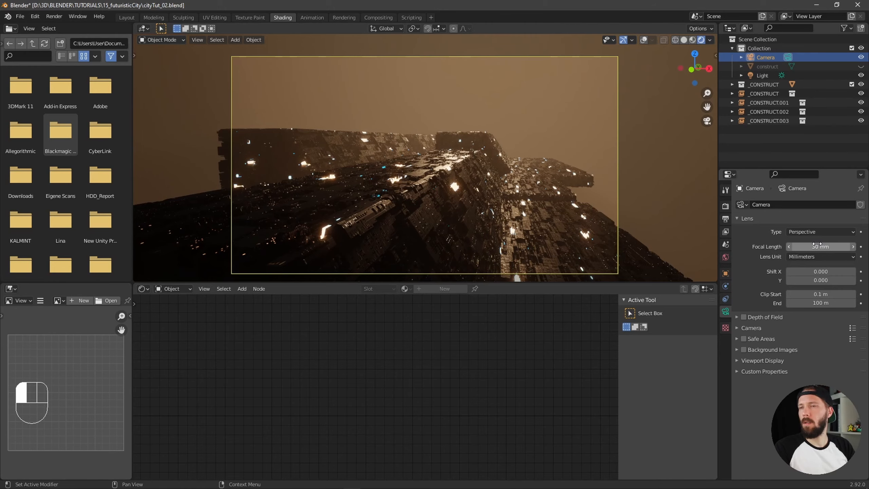
pyautogui.moveTo(817, 244); pyautogui.dragTo(835, 243)
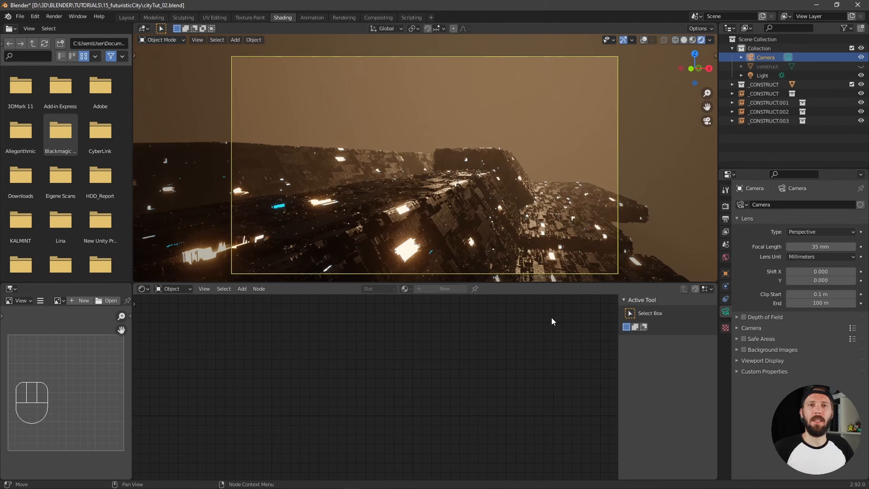